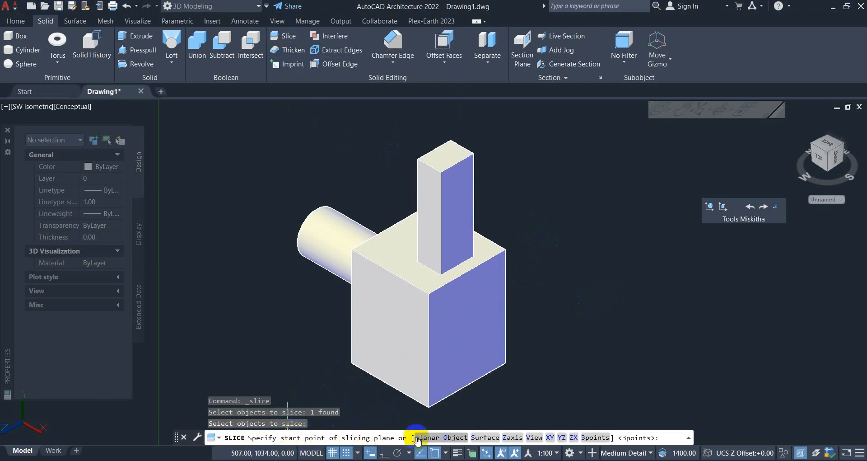
Step: Slice the solid along a plane from the block's front upper corner to the midpoint of its lower side edge, keeping both sides
left_click(429, 295)
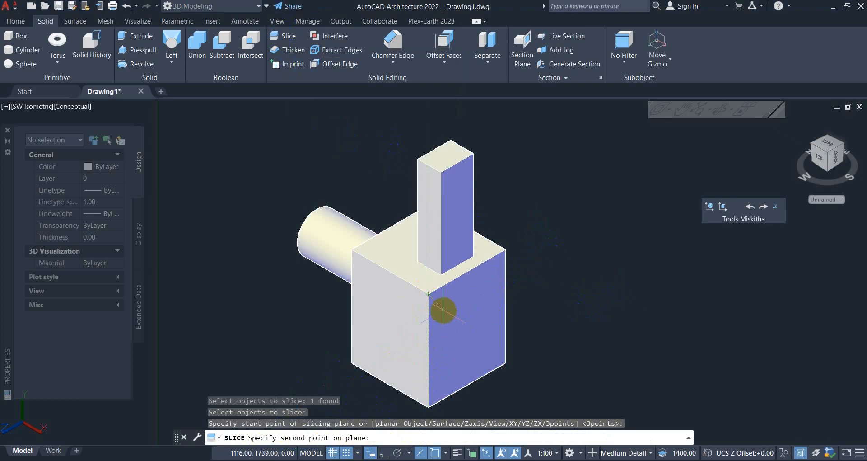
left_click(390, 384)
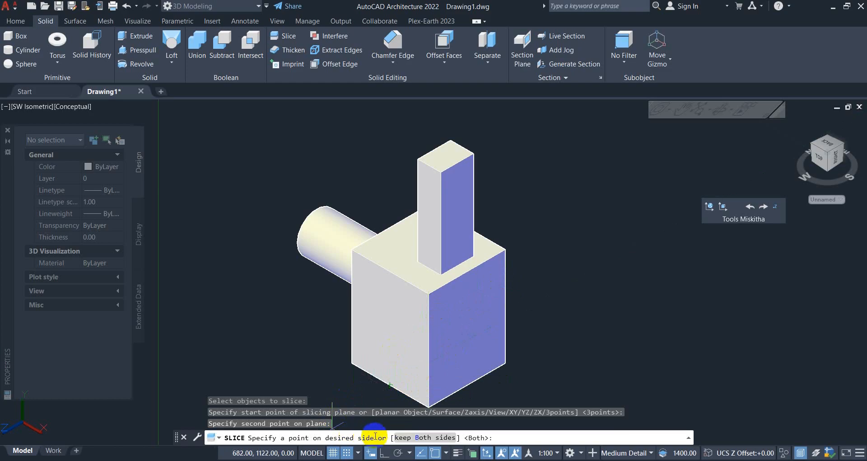
left_click(423, 438)
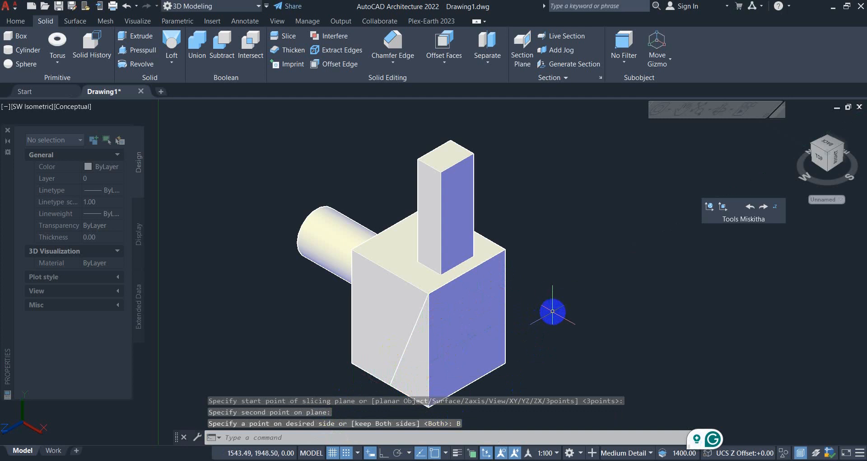
Step: Select the two sliced parts to check them, and erase the wedge cut from the block's front
left_click(367, 299)
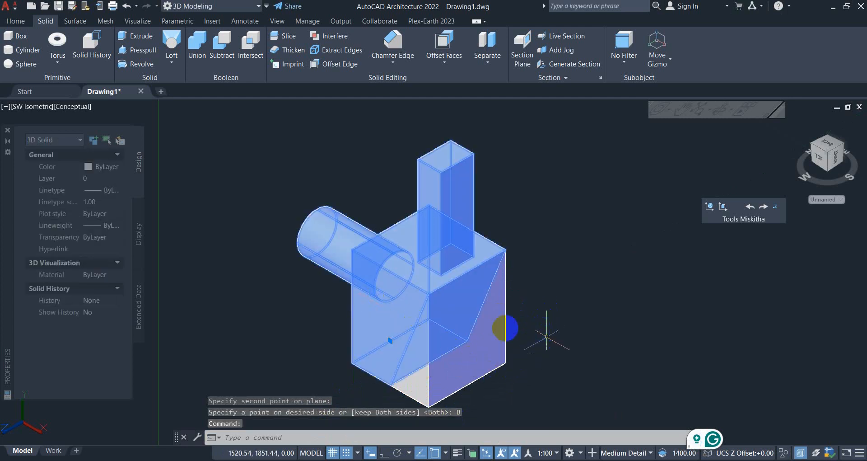
left_click(490, 341)
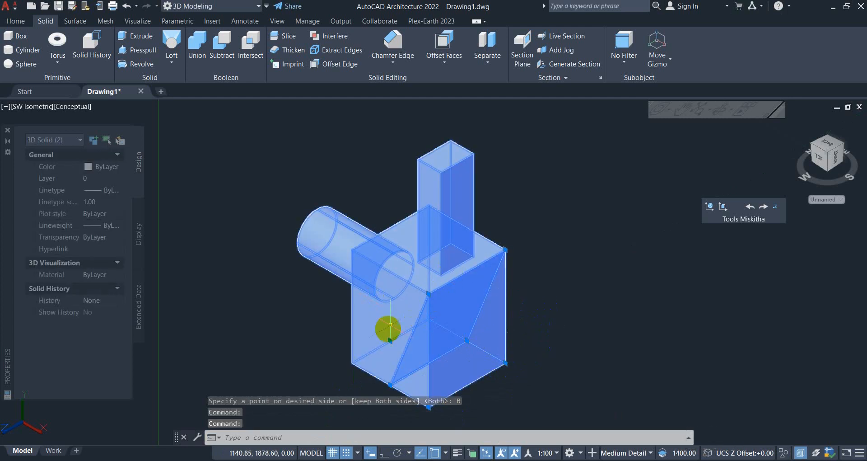
key("Escape")
key("Escape")
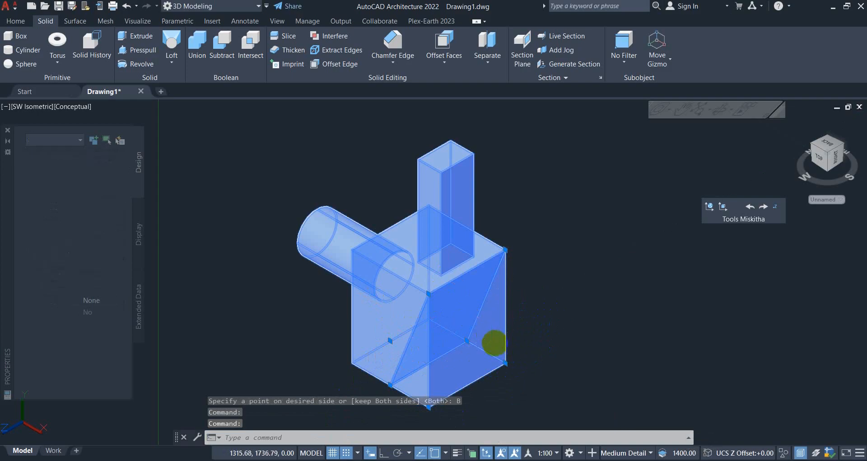
left_click(495, 344)
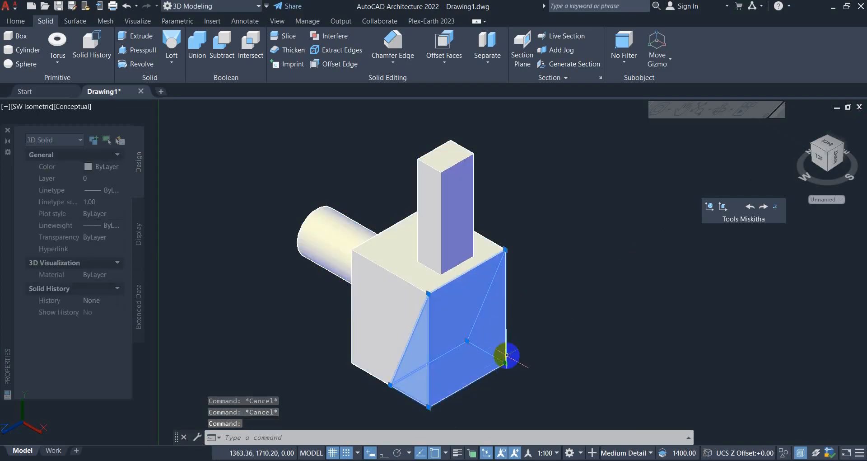
key("Delete")
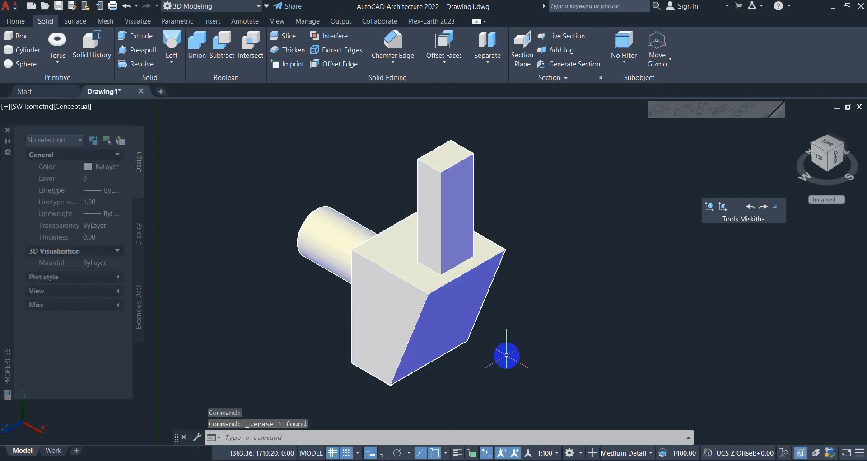
Step: Undo the wedge deletion and the slice, and select the solid to check it before clearing the selection
type("u")
key("Return")
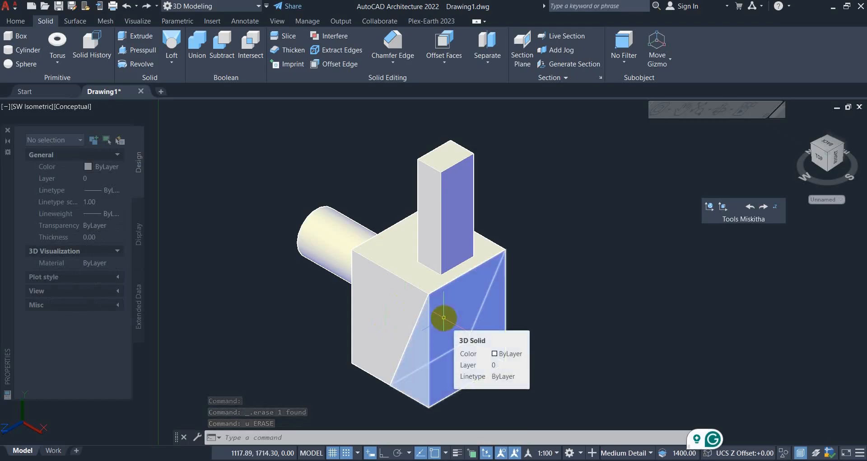
type("u")
key("Return")
left_click(436, 326)
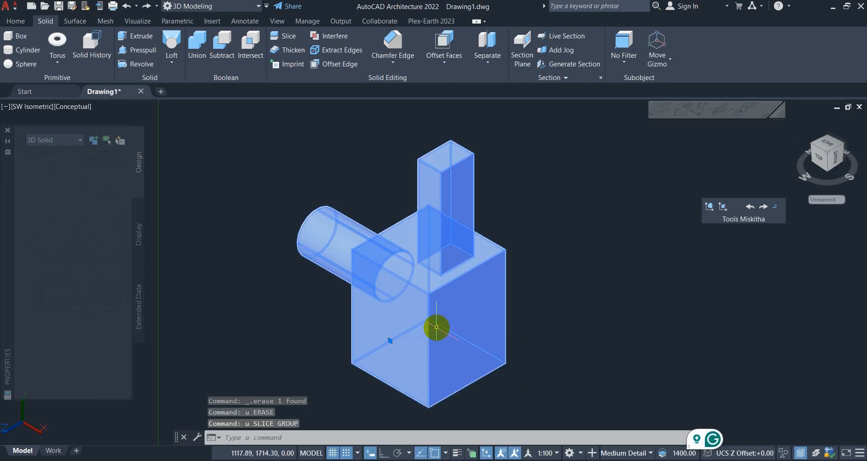
key("Escape")
key("Escape")
key("Escape")
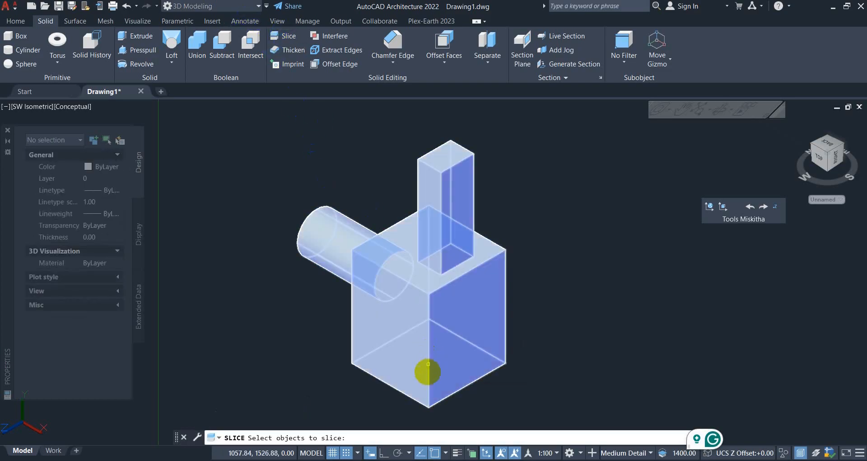
left_click(432, 380)
key("Return")
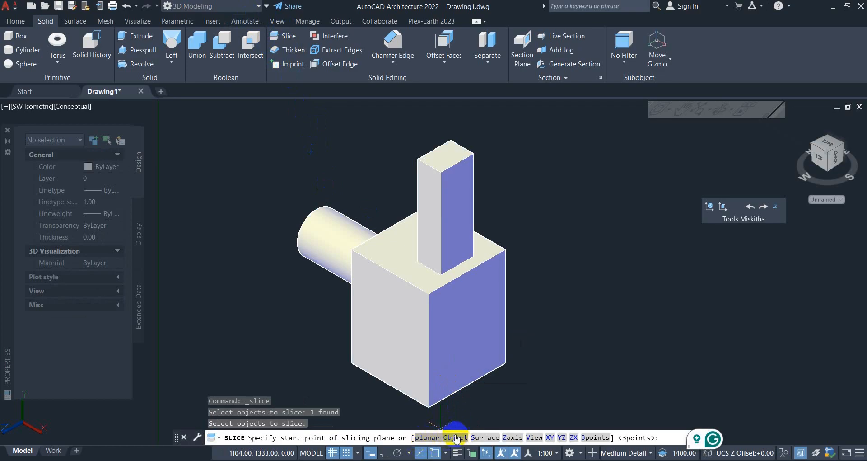
middle_click_drag(499, 392, 493, 344)
key("Escape")
key("Escape")
key("Escape")
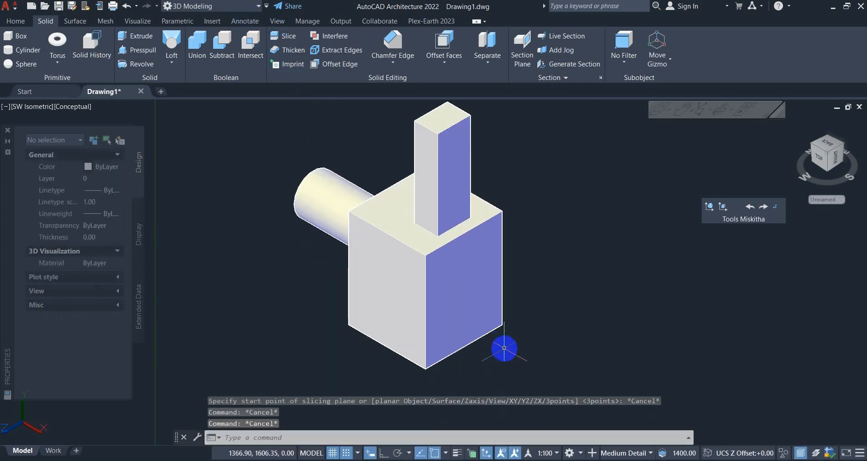
type("re")
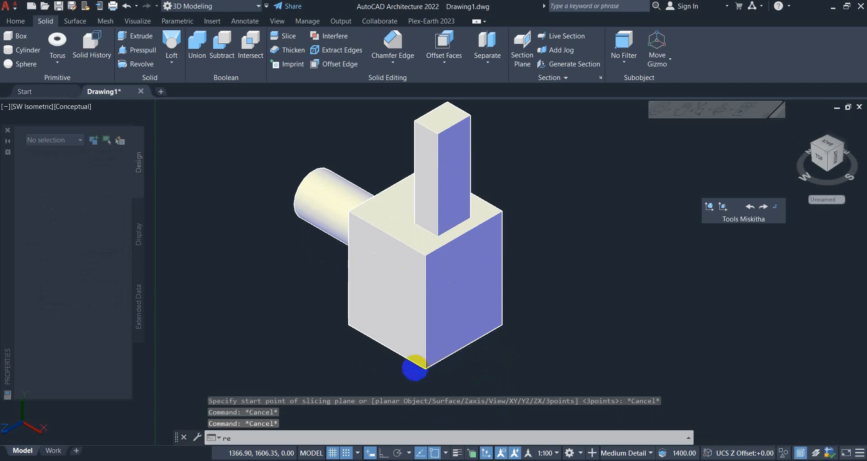
type("c")
key("Return")
left_click(424, 368)
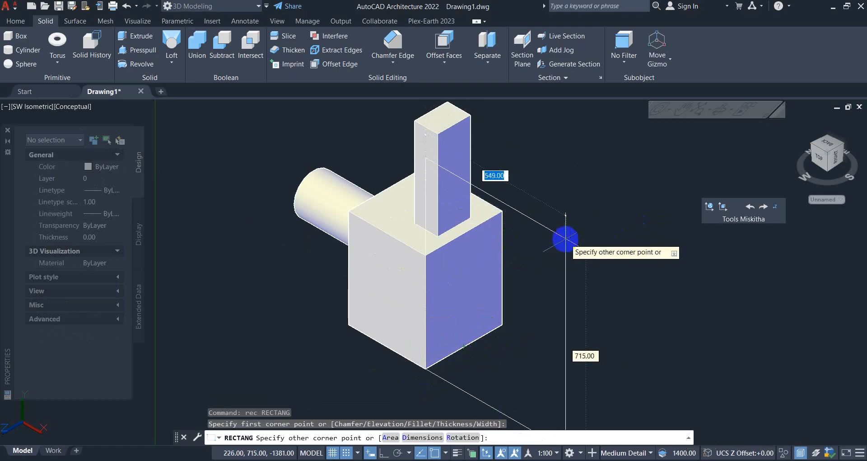
key("Escape")
key("Escape")
key("Escape")
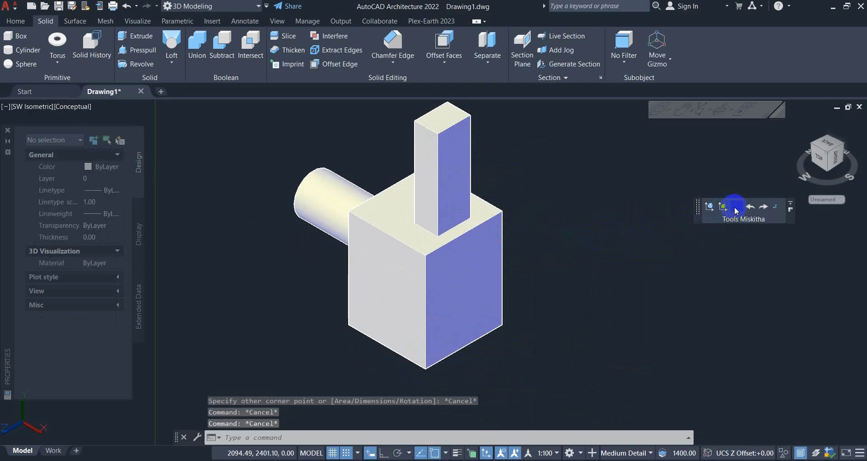
Step: Set the UCS to the Front orientation and turn off dynamic UCS
left_click(735, 207)
left_click(413, 308)
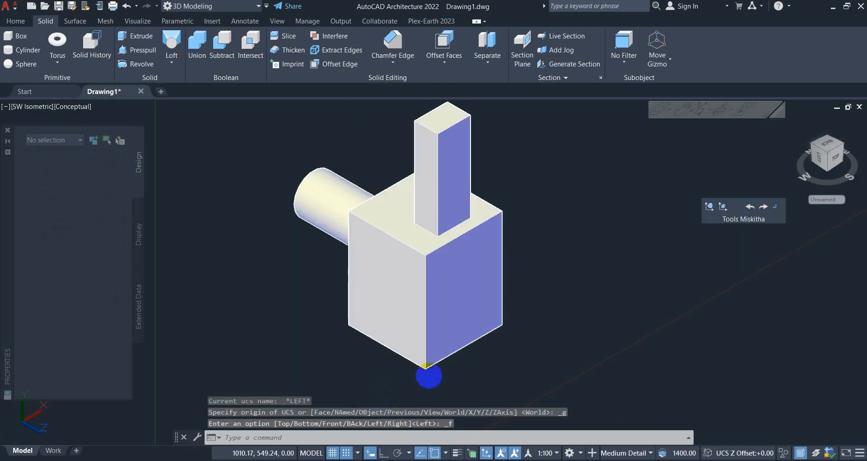
type("rec")
key("Return")
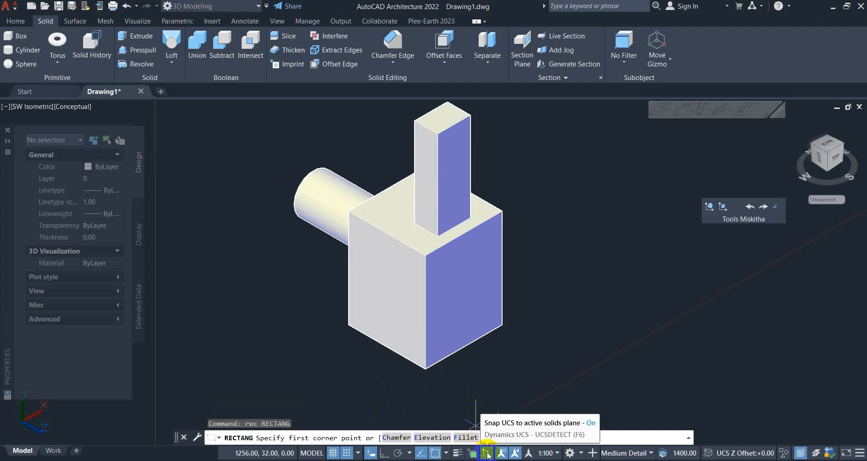
left_click(487, 453)
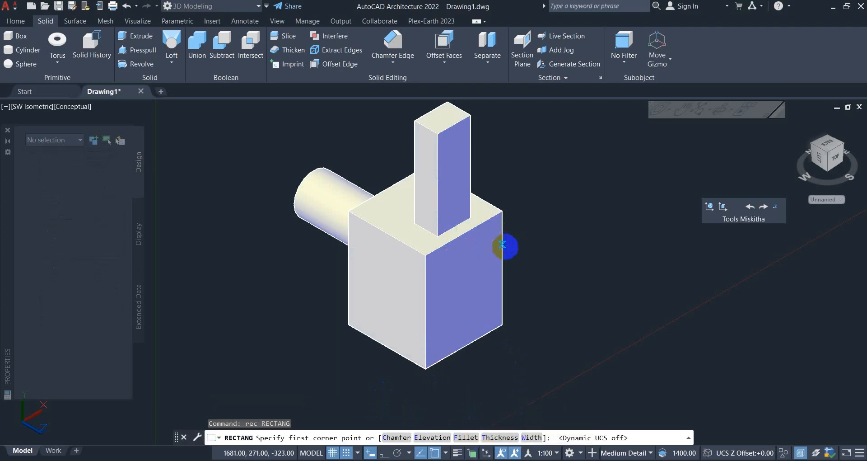
key("Escape")
Step: Draw a rectangle about 583 units high from the block's lower front corner, extending beyond the block's far edge and top face
type("REC")
key("Return")
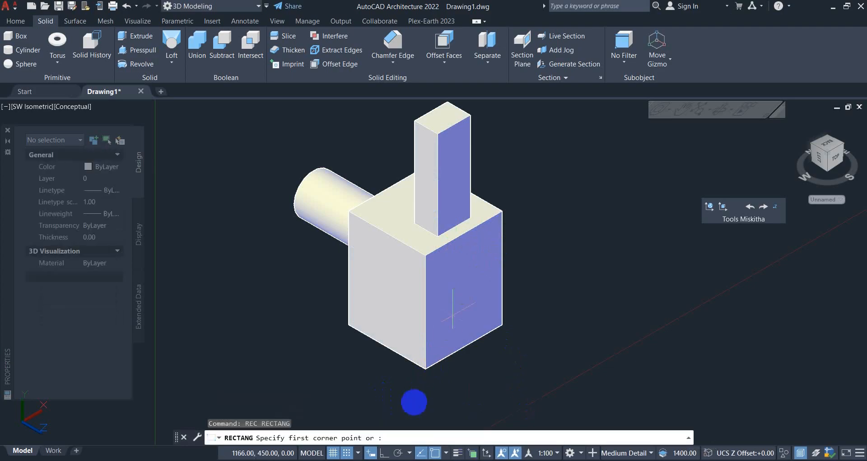
left_click(426, 371)
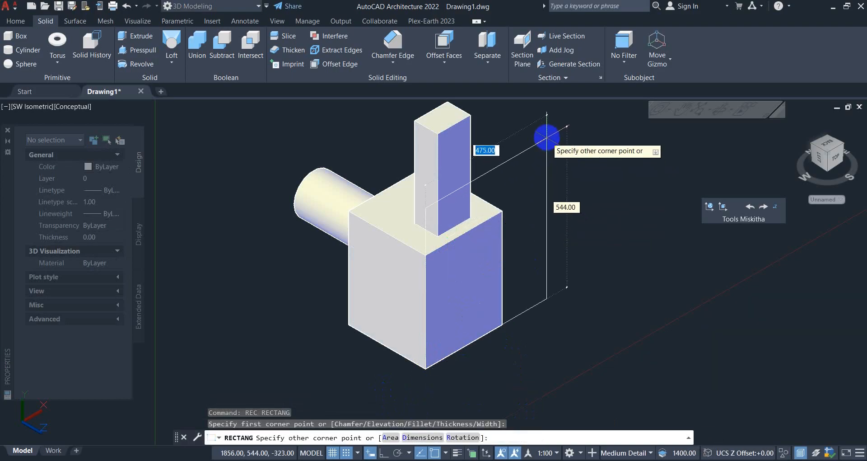
left_click(544, 129)
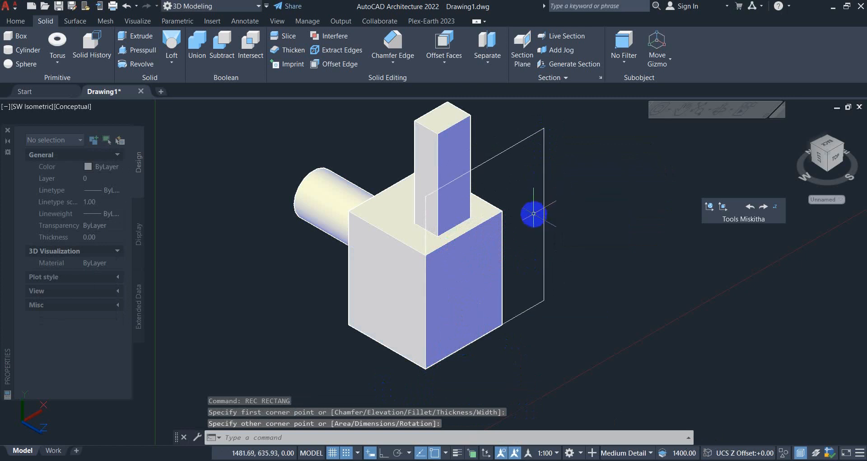
Step: Set the UCS to Left and rotate the rectangle about its upper front corner so its lower edge swings into the block
left_click(752, 211)
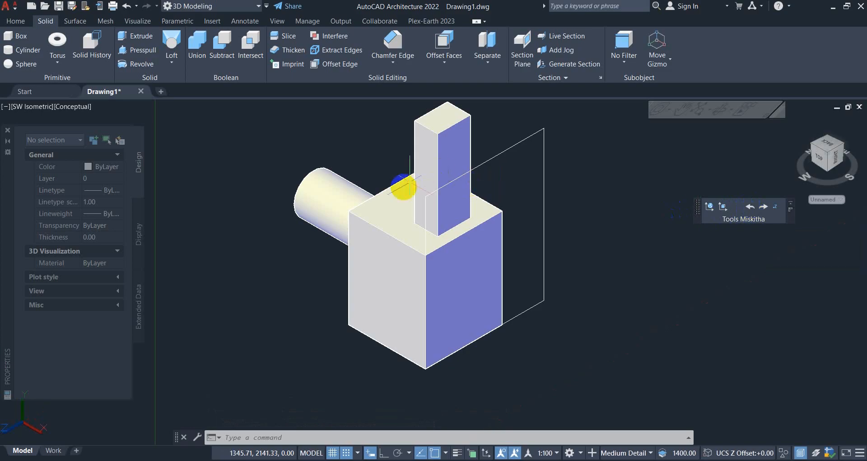
left_click(486, 161)
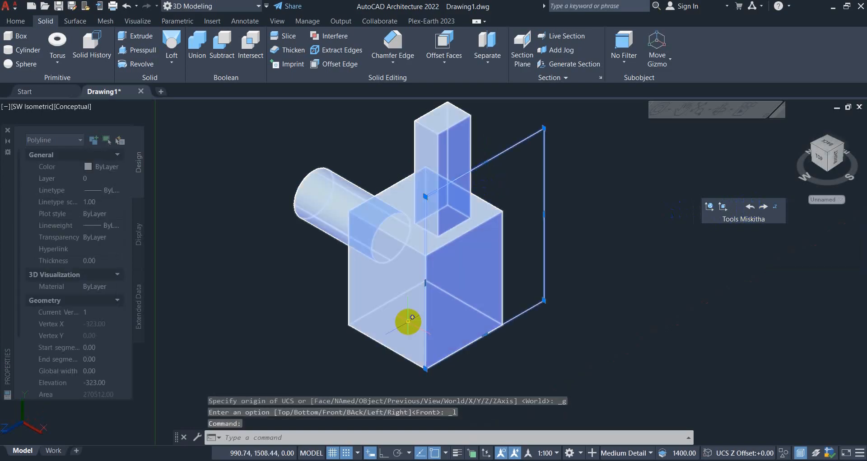
type("ro")
key("Return")
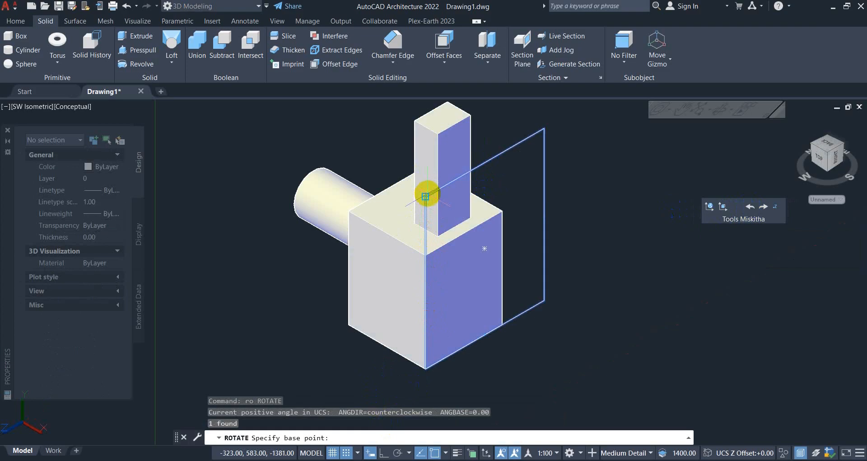
left_click(426, 196)
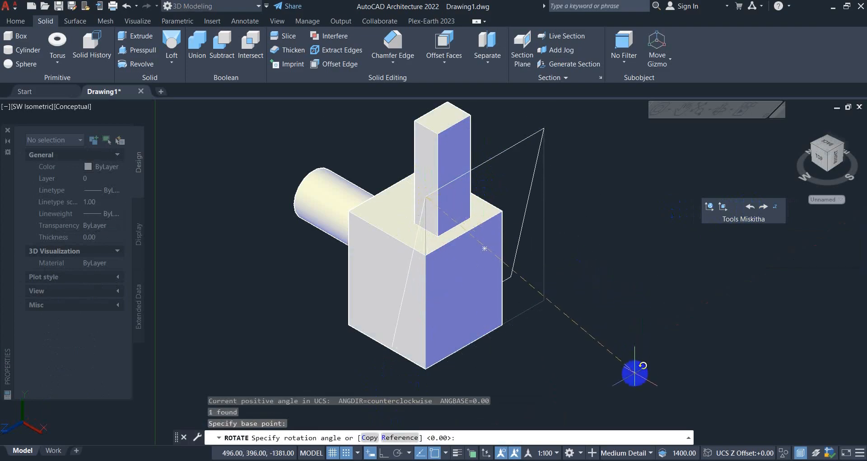
left_click(635, 372)
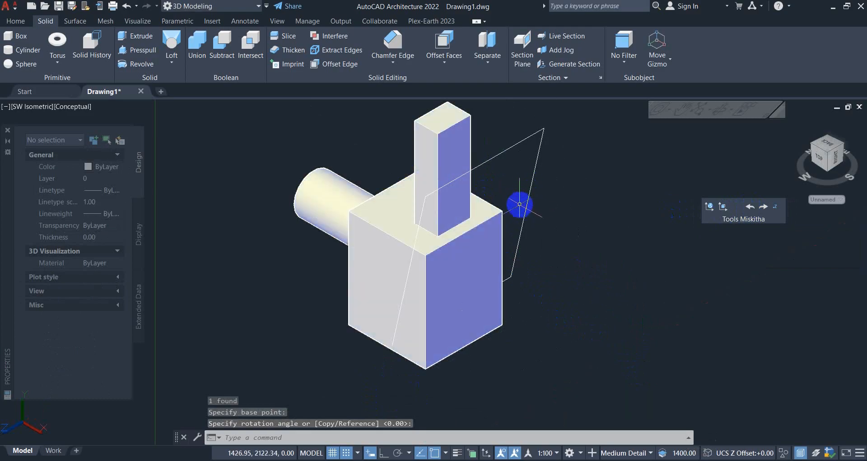
Step: Slice the solid with the Planar Object option, using the tilted rectangle as the cutting plane and keeping both sides
left_click(291, 41)
left_click(465, 232)
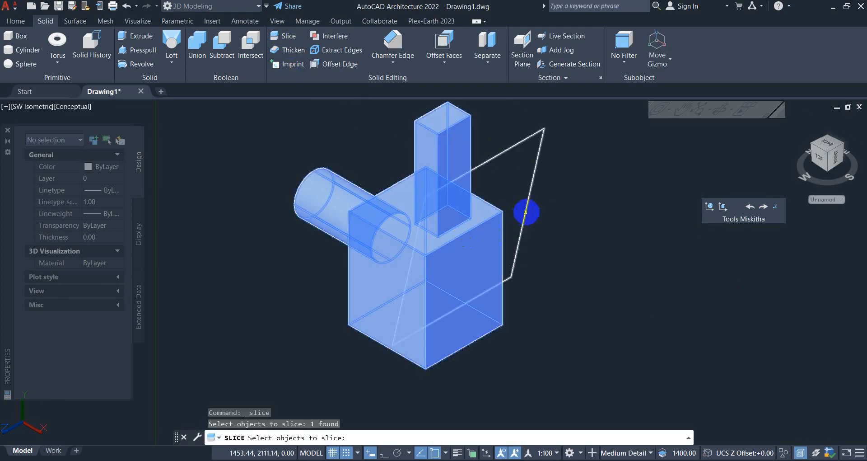
key("Return")
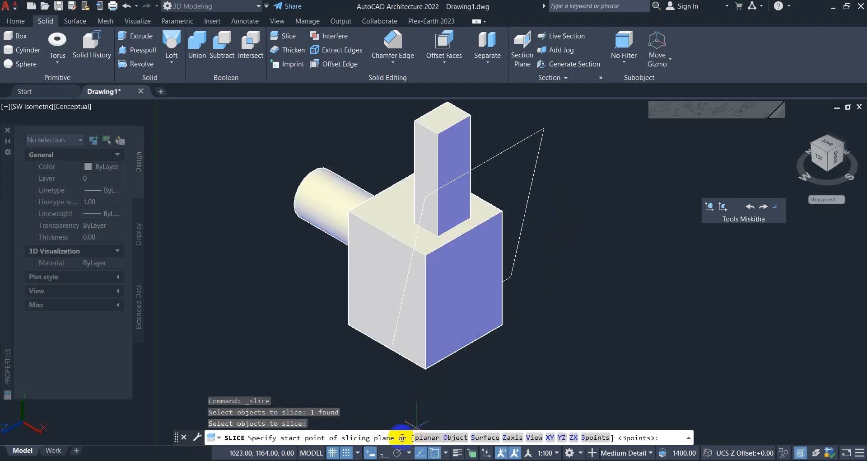
left_click(448, 440)
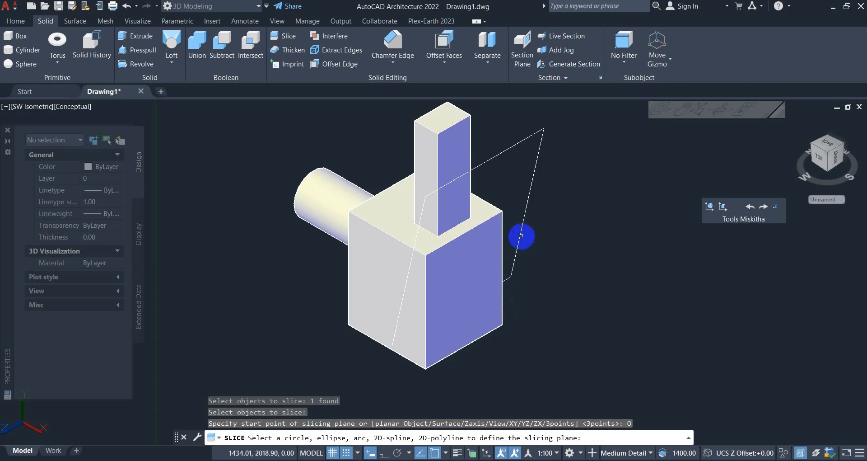
left_click(519, 236)
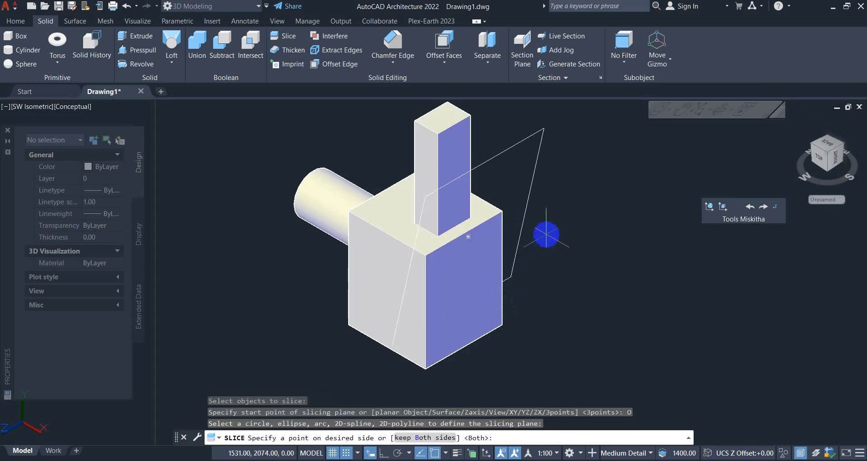
left_click(425, 437)
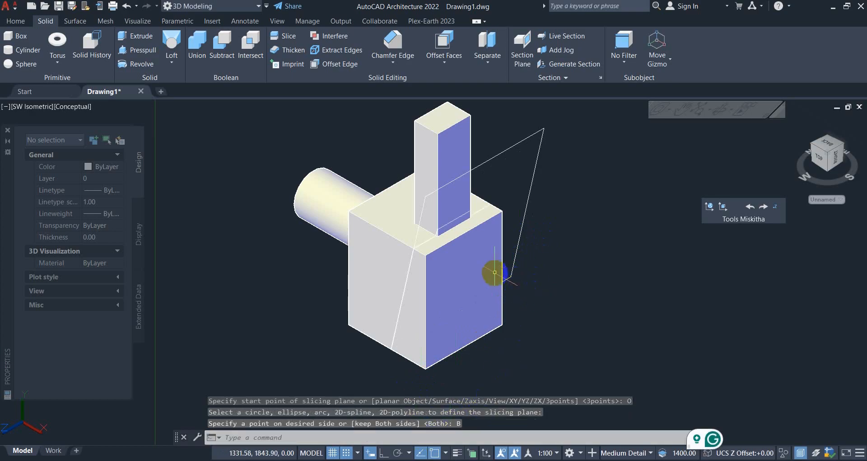
Step: Inspect the sliced-off front piece of the solid in the Object Viewer, orbiting around it, and close the viewer
left_click(524, 218)
key("Escape")
key("Escape")
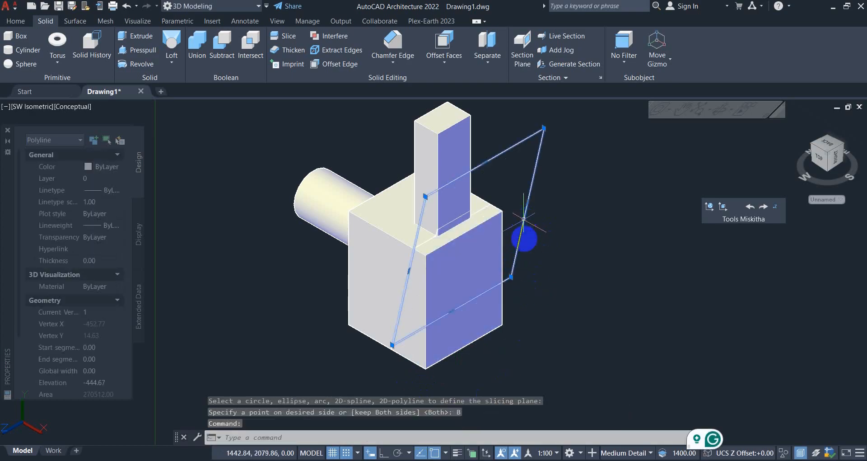
left_click(451, 335)
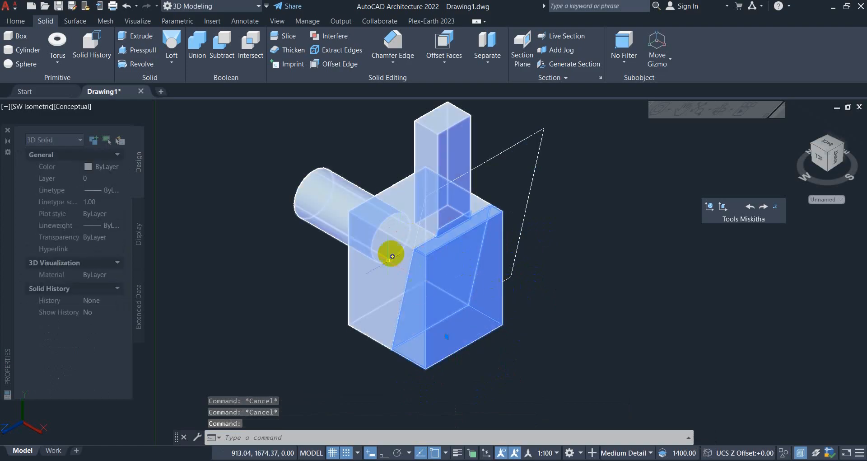
right_click(460, 234)
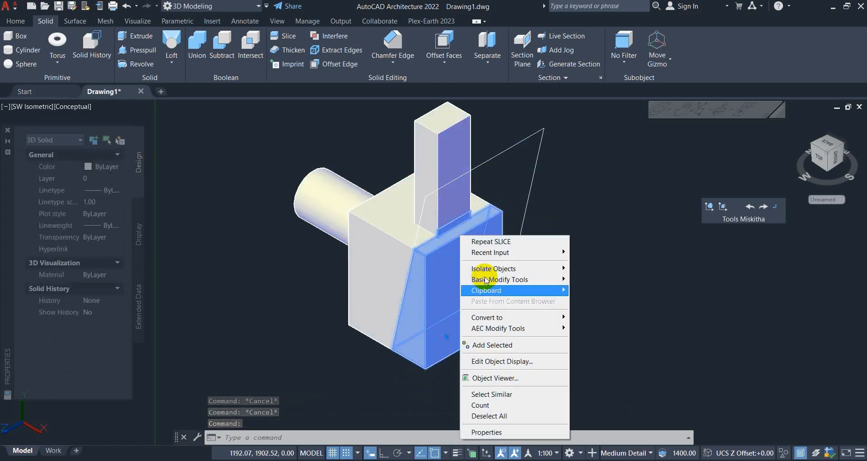
left_click(496, 378)
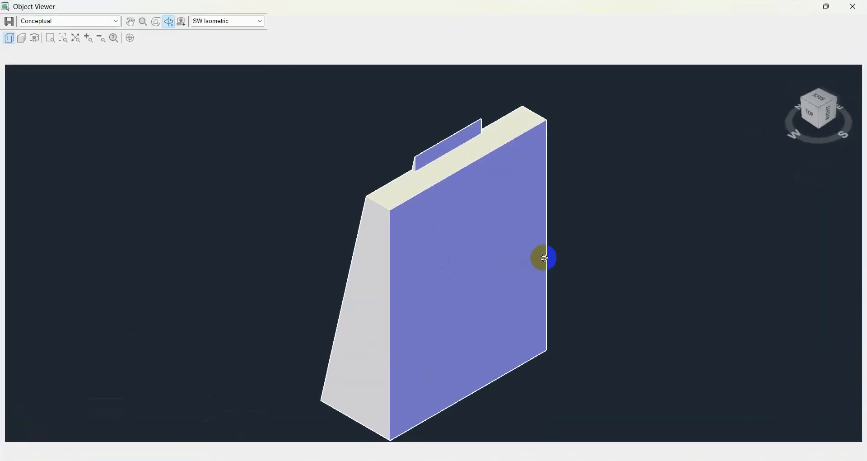
left_click_drag(545, 258, 402, 240)
right_click(325, 204)
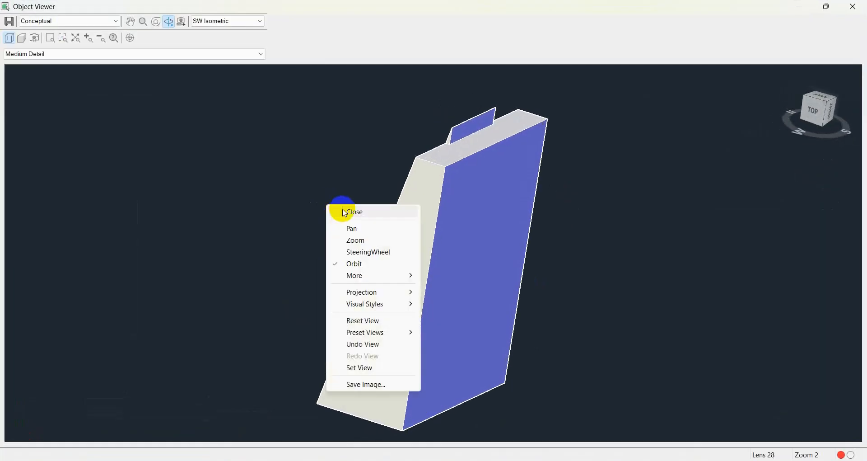
left_click(348, 210)
key("Escape")
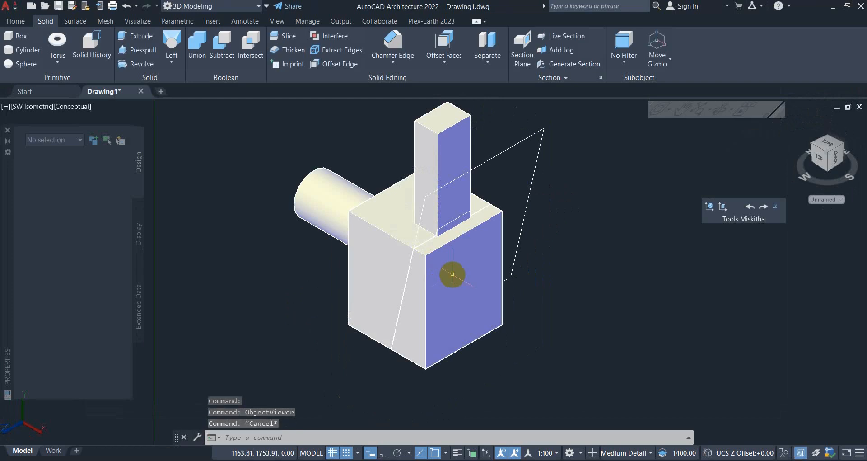
Step: Undo the planar-object slice and delete the tilted rectangle used as the cutting plane
type("u")
key("Return")
right_click(523, 254)
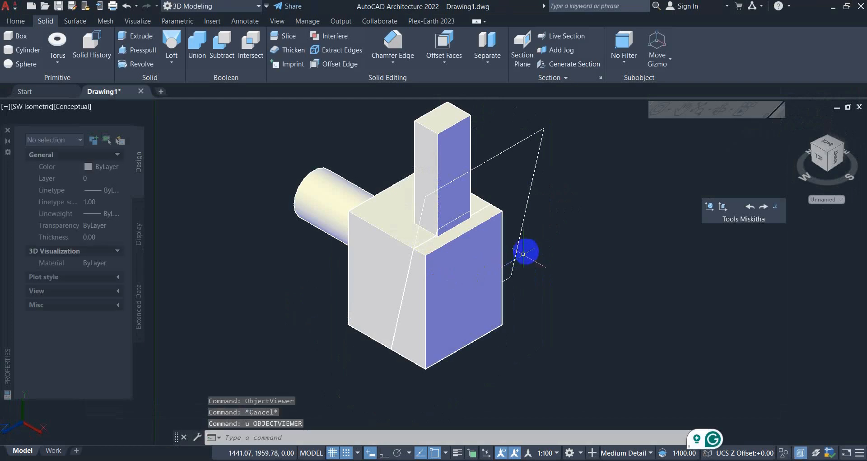
right_click(521, 244)
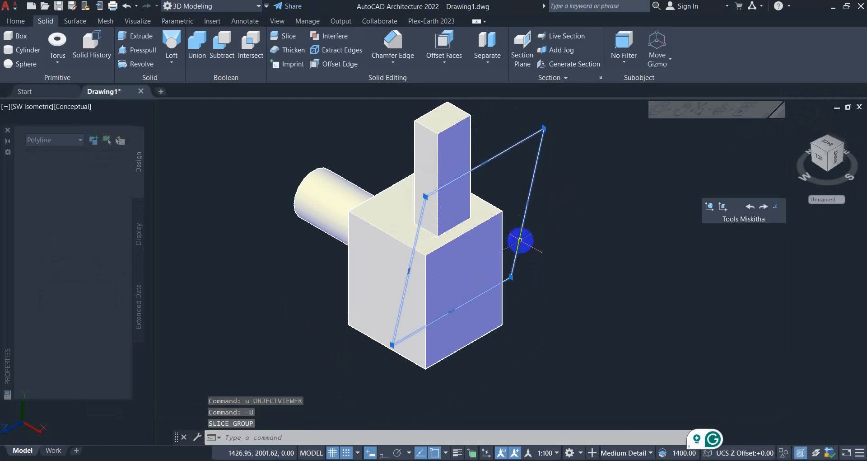
left_click(518, 239)
key("Delete")
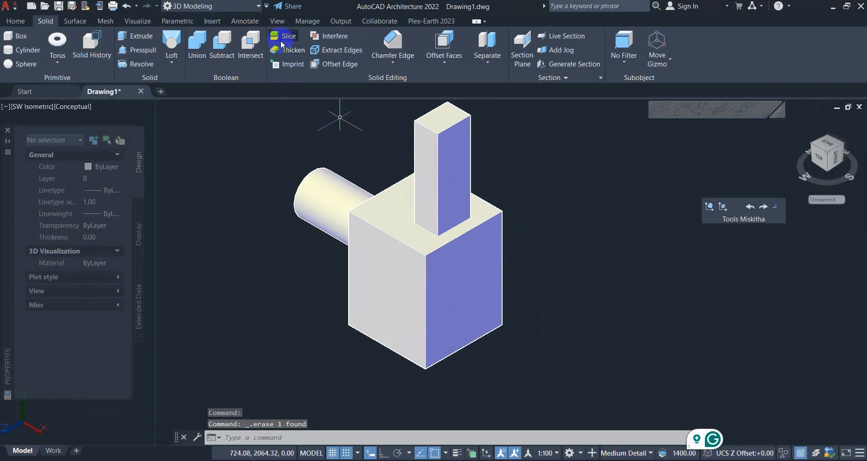
Step: Try to slice the solid with the XY option through a point on the lower edge of the block's grey face, keeping both sides
left_click(282, 44)
left_click(459, 321)
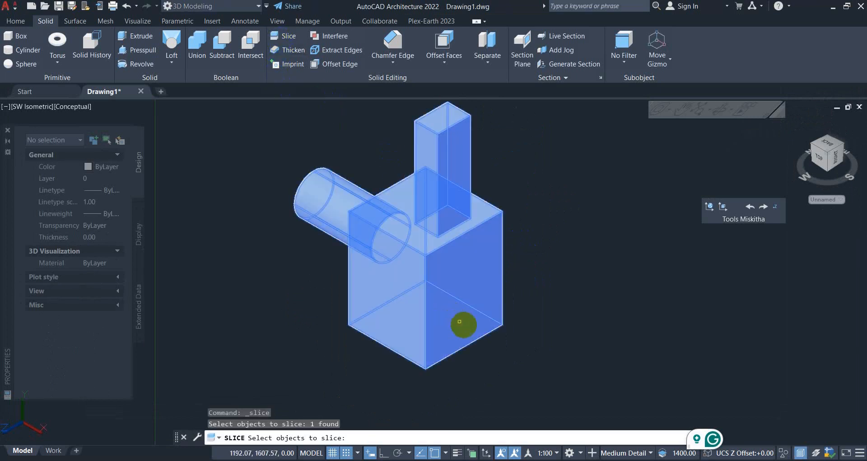
key("Return")
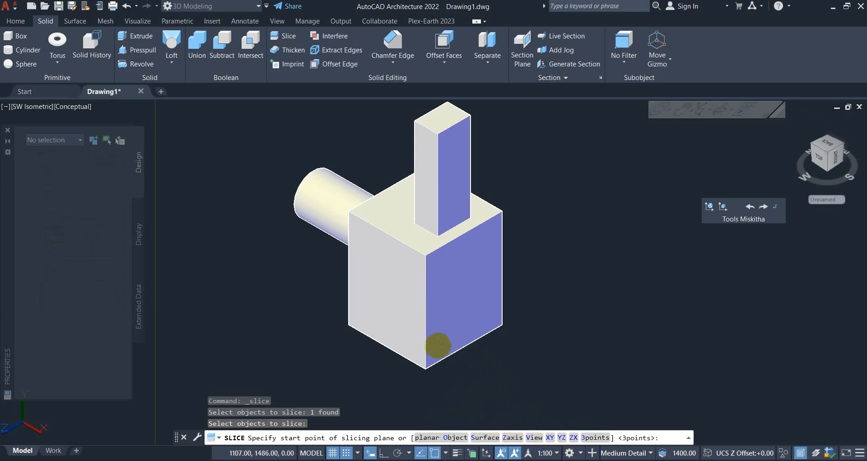
middle_click_drag(436, 348, 475, 339)
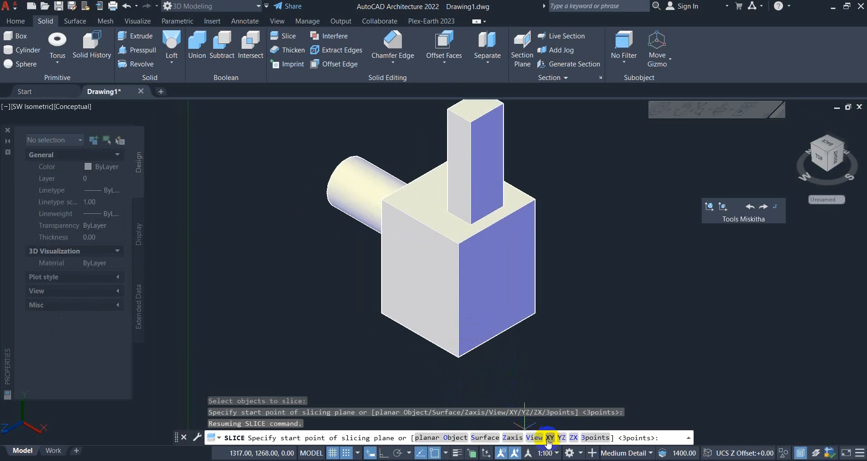
scroll(524, 426, "down", 4)
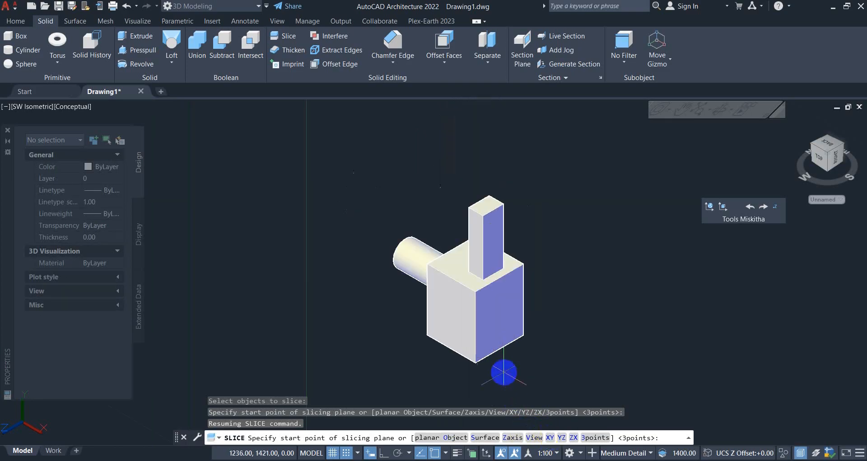
middle_click_drag(500, 372, 474, 318)
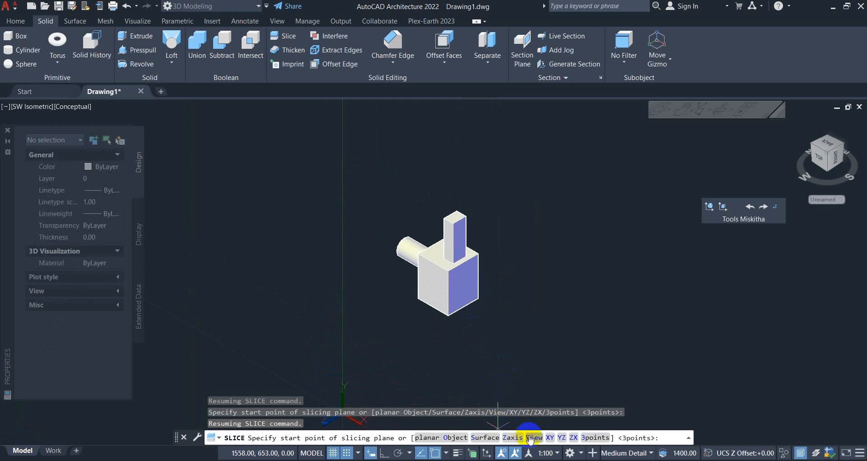
left_click(550, 437)
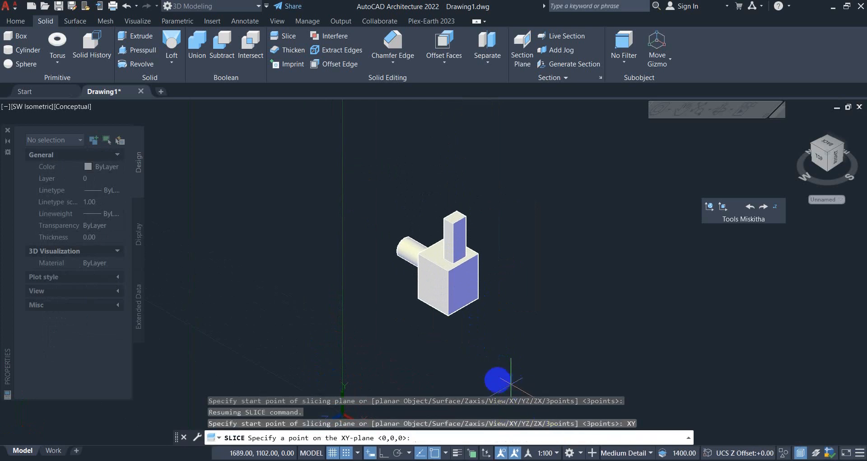
middle_click_drag(468, 352, 462, 300)
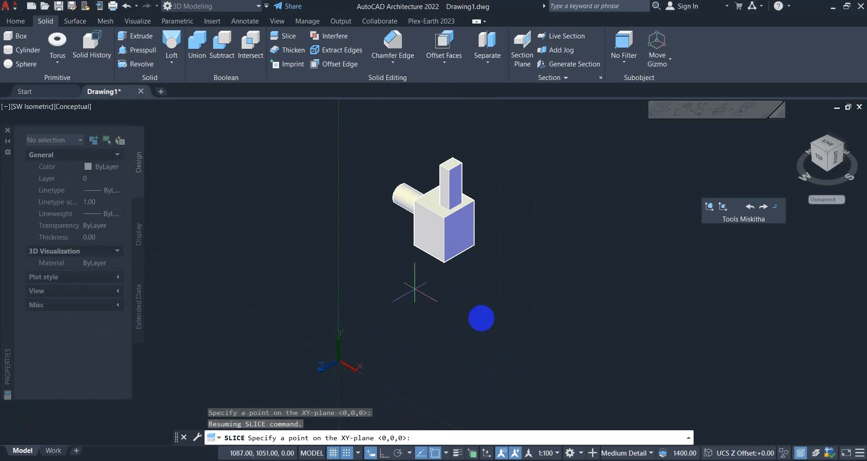
scroll(445, 351, "down", 1)
scroll(402, 357, "up", 5)
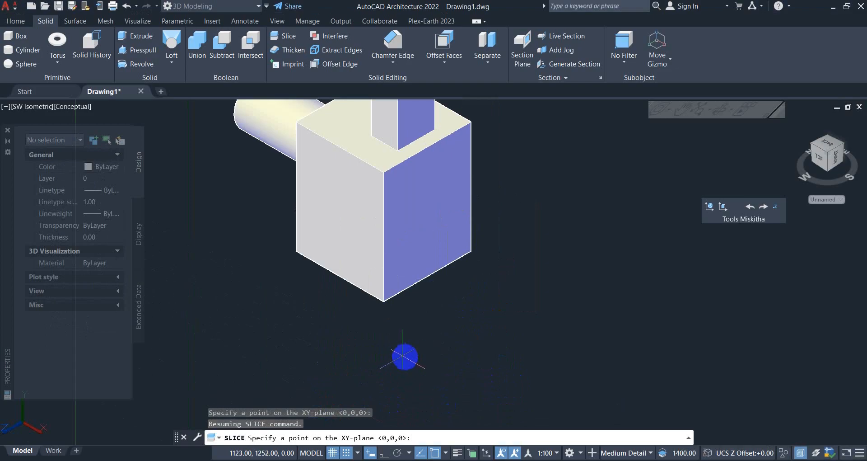
middle_click_drag(402, 356, 464, 411)
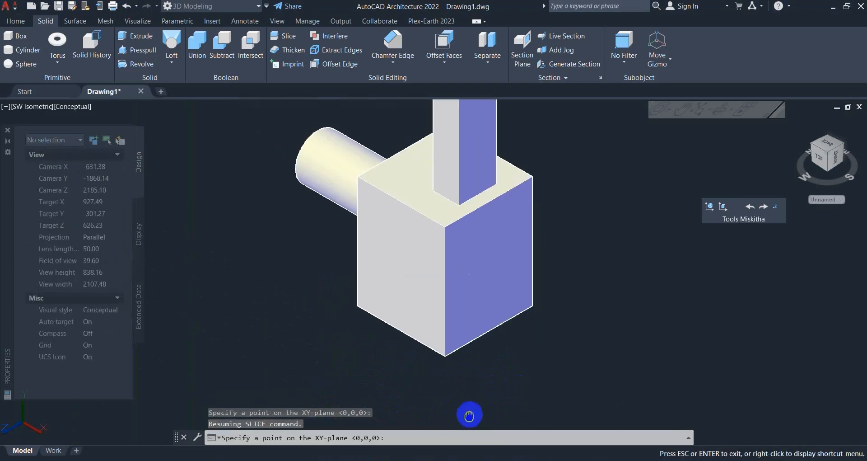
left_click(391, 325)
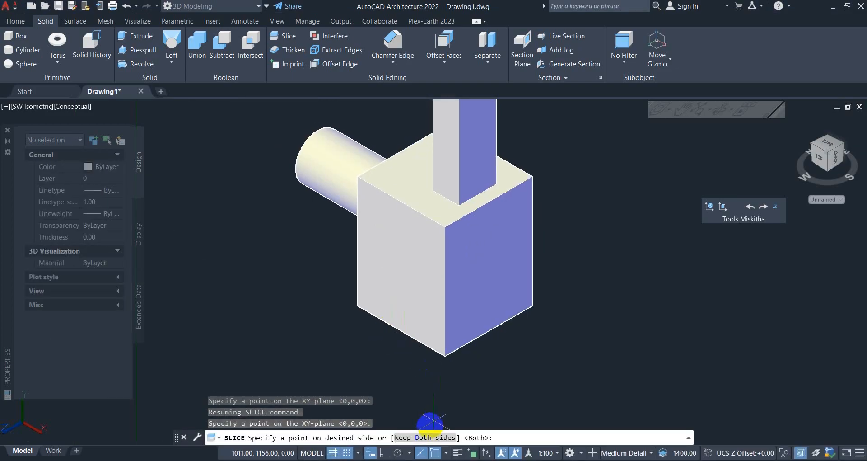
left_click(423, 439)
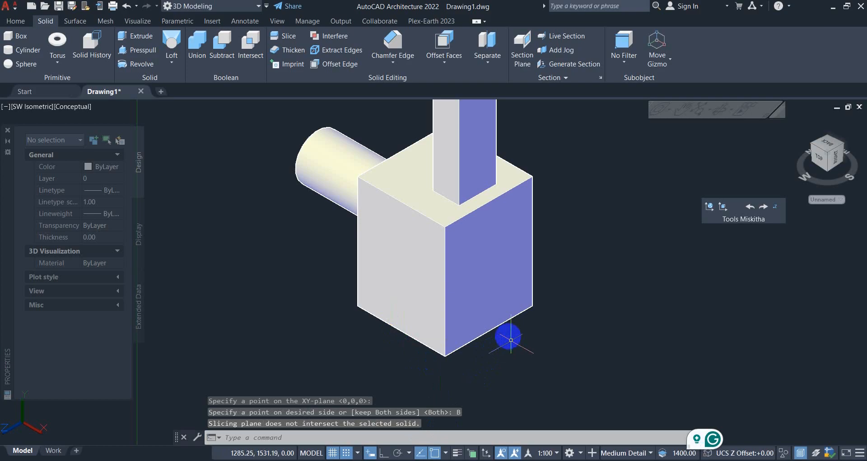
Step: Slice the solid with the XY option through a point partway along the lower edge of the block's blue face, keeping both sides
middle_click_drag(411, 382, 419, 360)
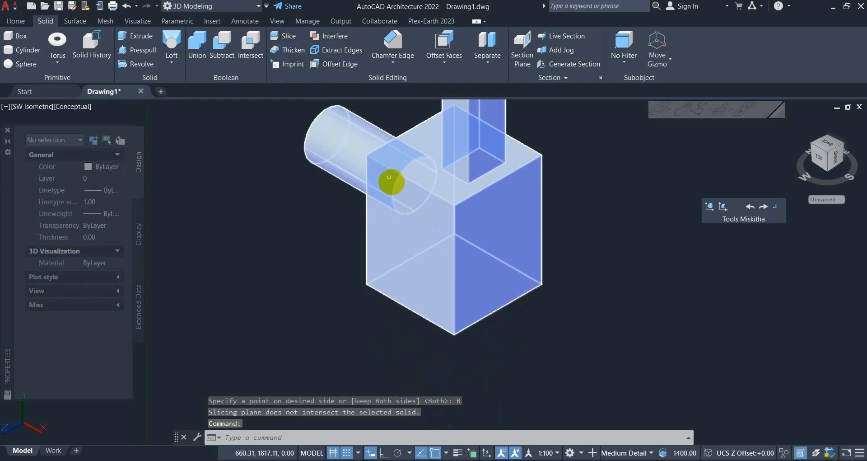
right_click(441, 322)
left_click(442, 322)
right_click(501, 334)
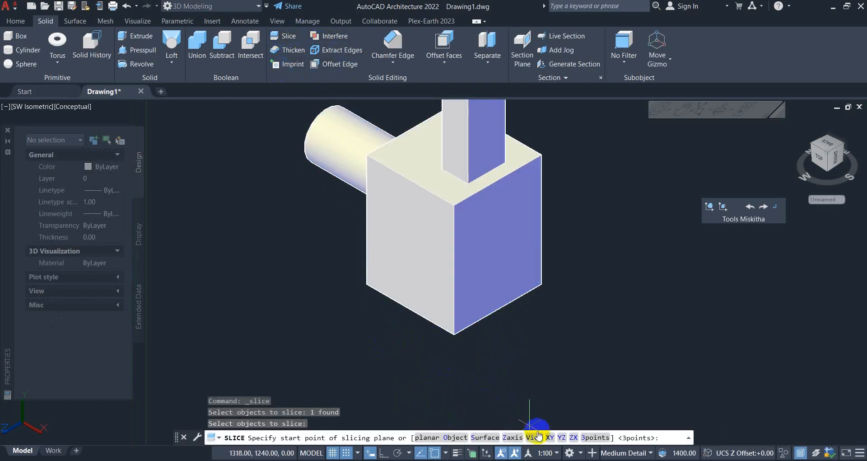
left_click(550, 437)
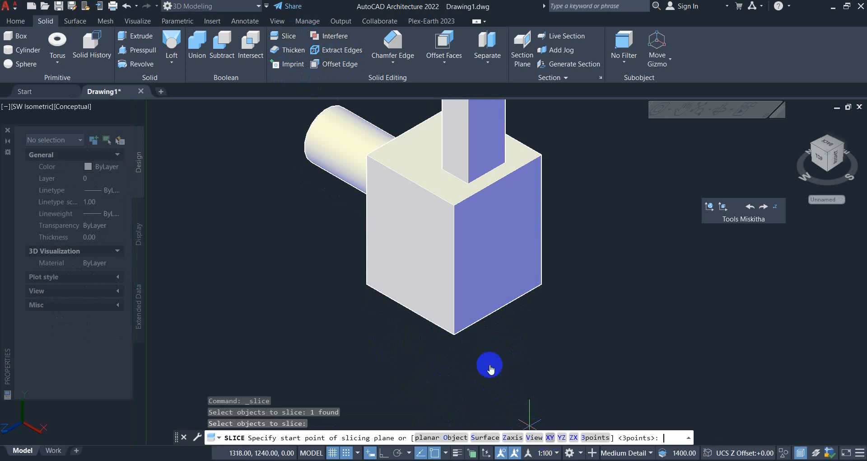
left_click(489, 315)
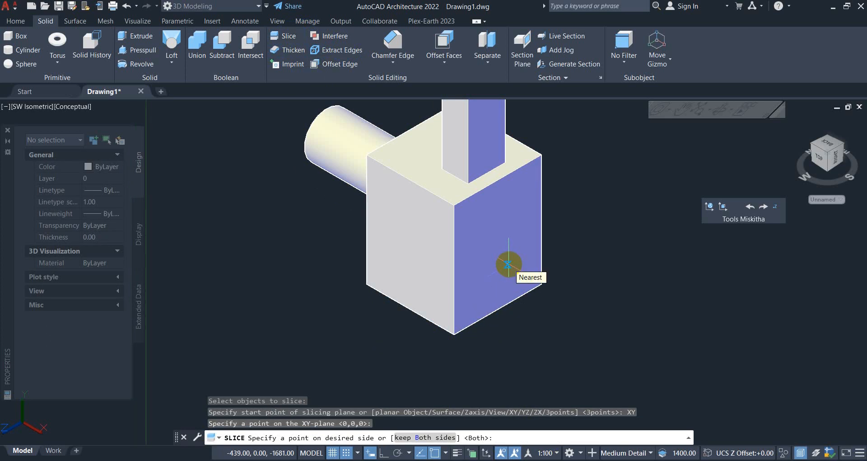
left_click(509, 263)
scroll(517, 313, "down", 2)
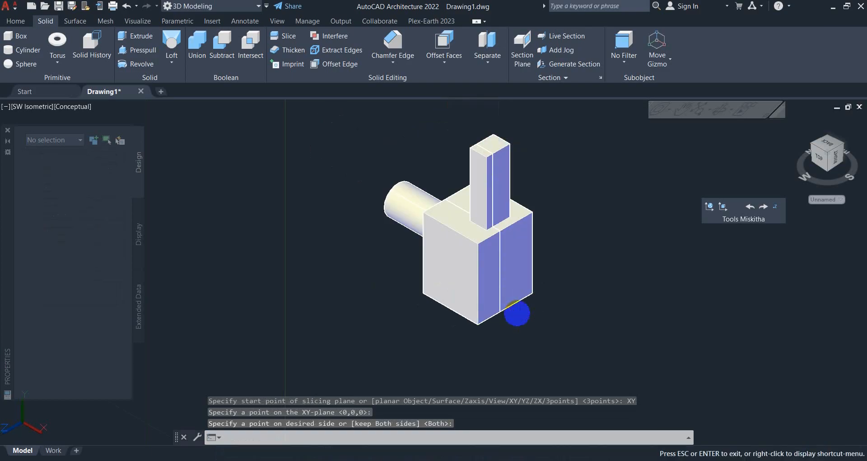
Step: Delete the piece of the XY-sliced solid on the grey-face side and undo the deletion
scroll(461, 299, "down", 2)
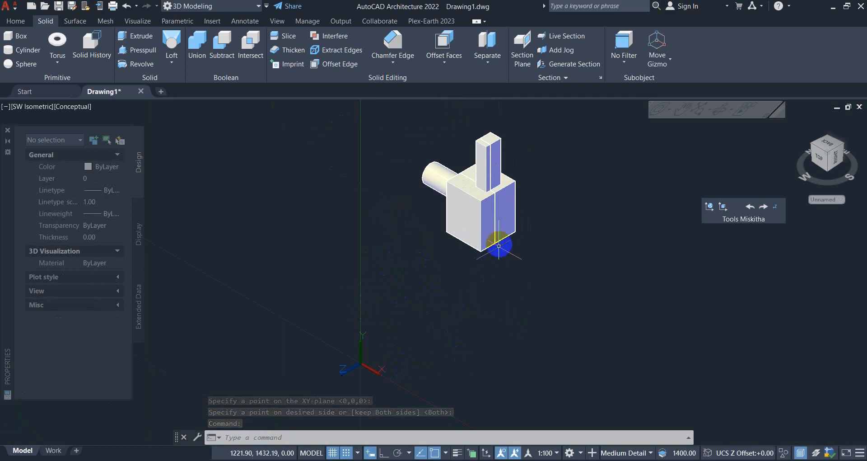
scroll(499, 241, "up", 3)
middle_click_drag(536, 229, 456, 373)
scroll(448, 328, "up", 2)
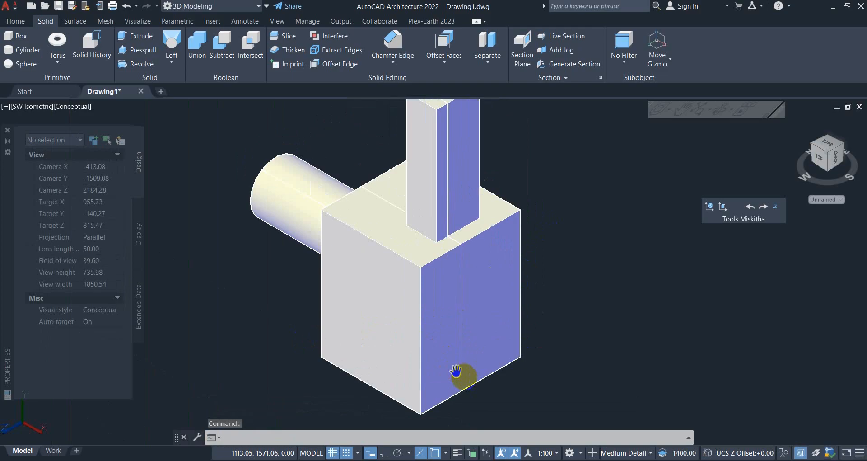
left_click(457, 132)
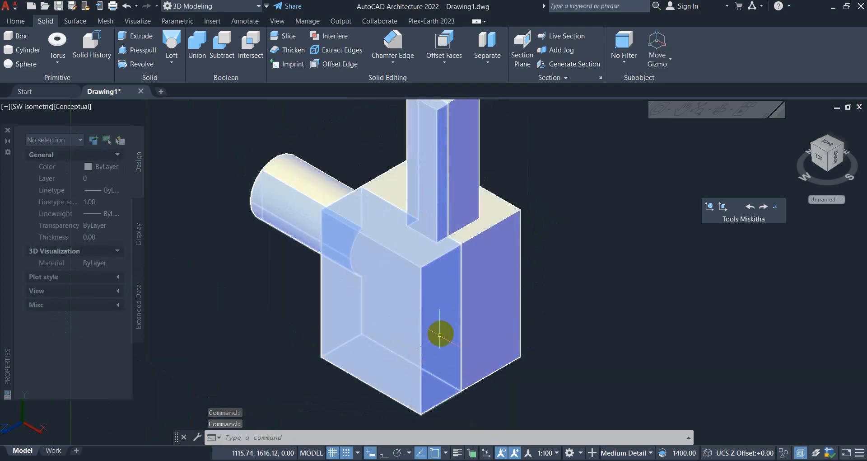
left_click(397, 351)
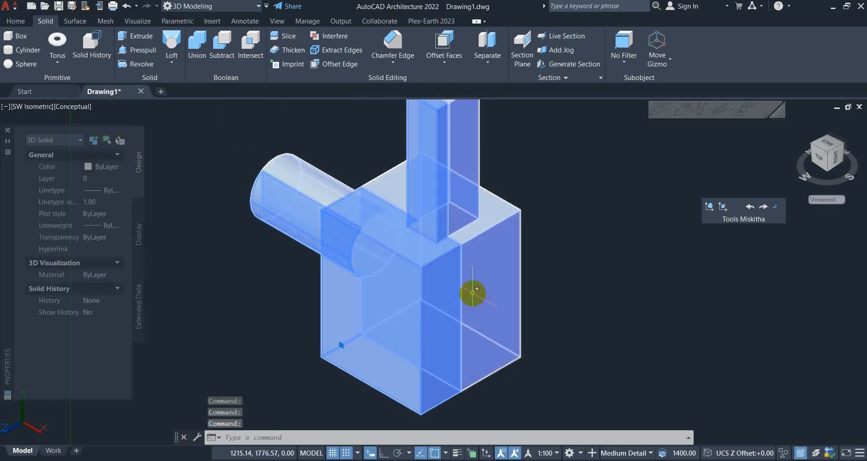
key("Delete")
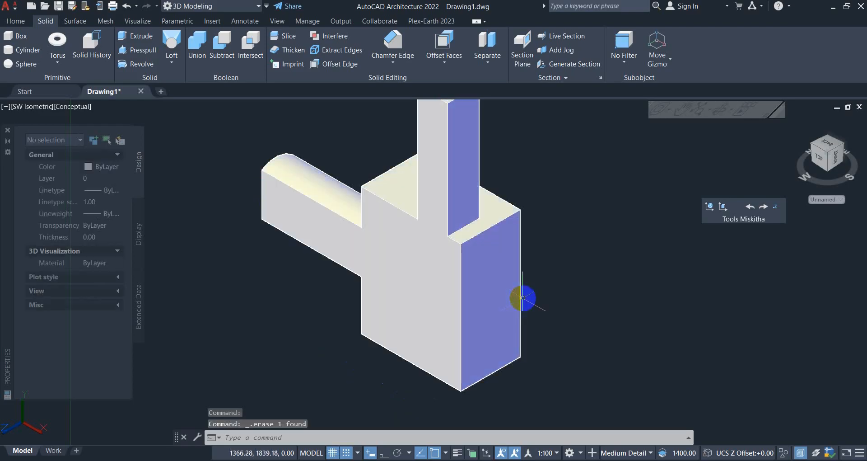
type("u")
key("Return")
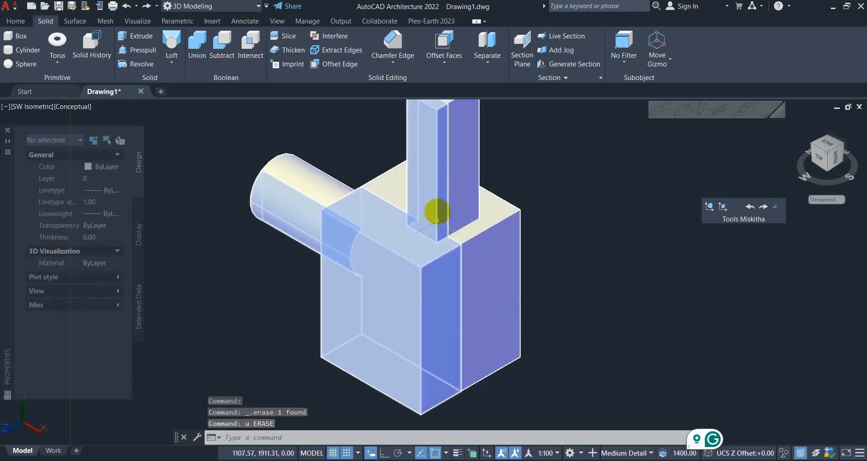
left_click(283, 39)
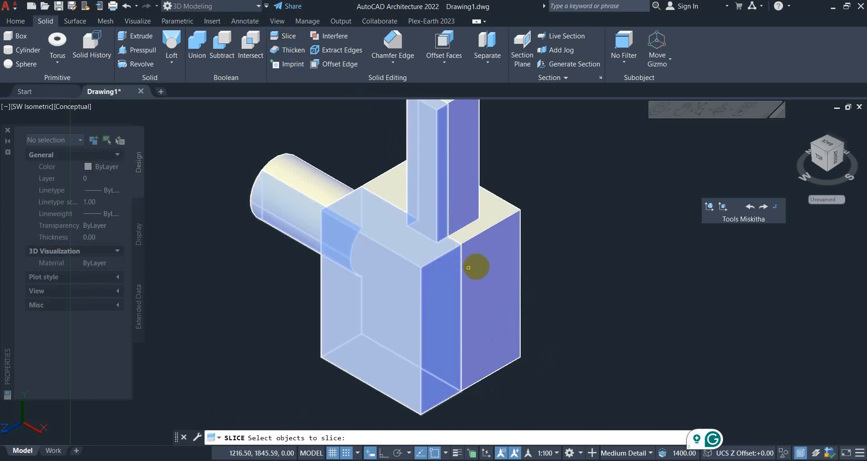
left_click(481, 270)
key("Return")
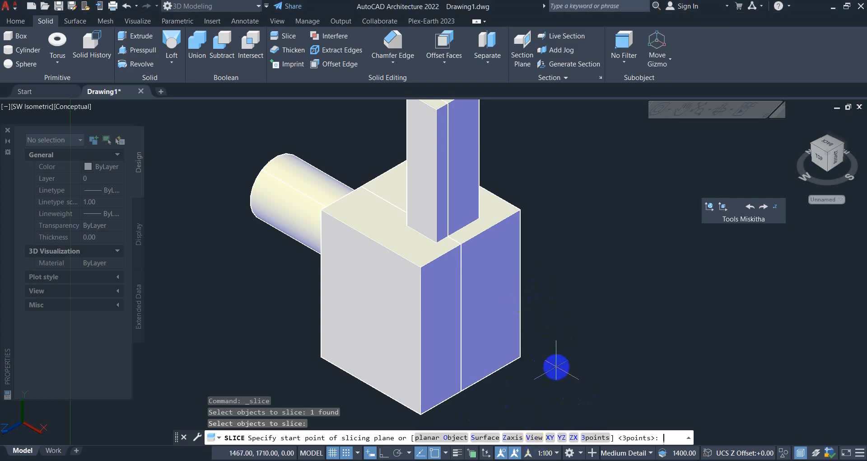
type("x")
key("Return")
key("Return")
key("Return")
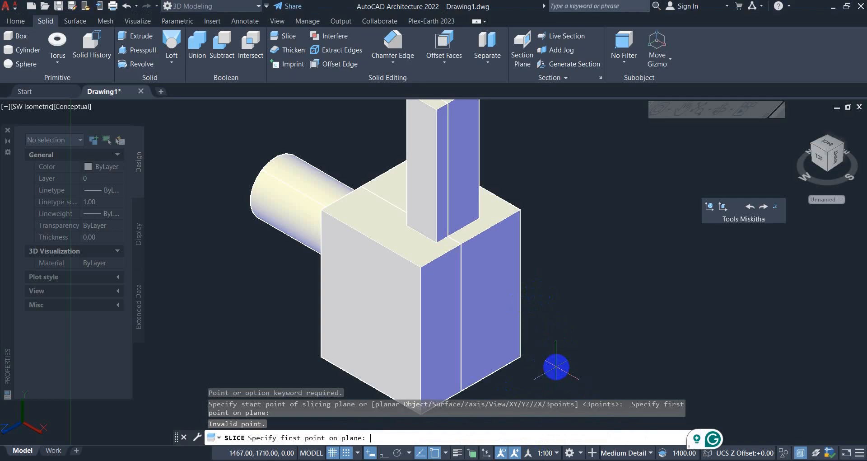
key("Return")
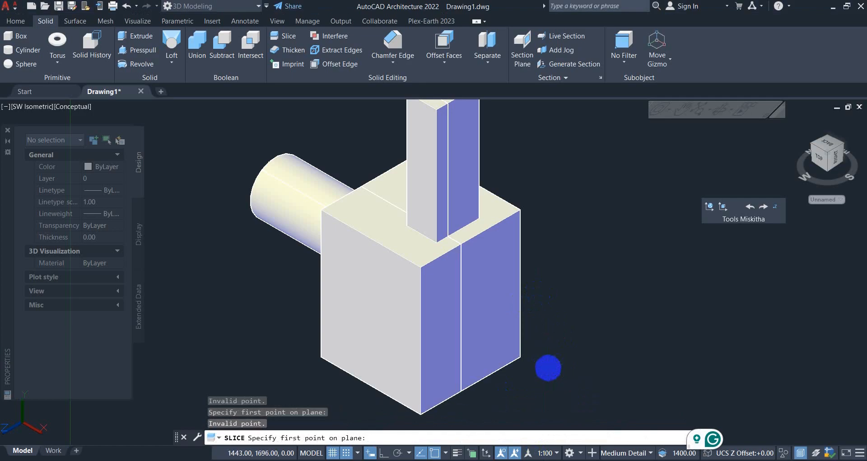
key("Escape")
key("Escape")
key("Escape")
Step: Undo the XY slice and the operations around it to restore the unsliced solid and the world coordinate system
key("Return")
key("Return")
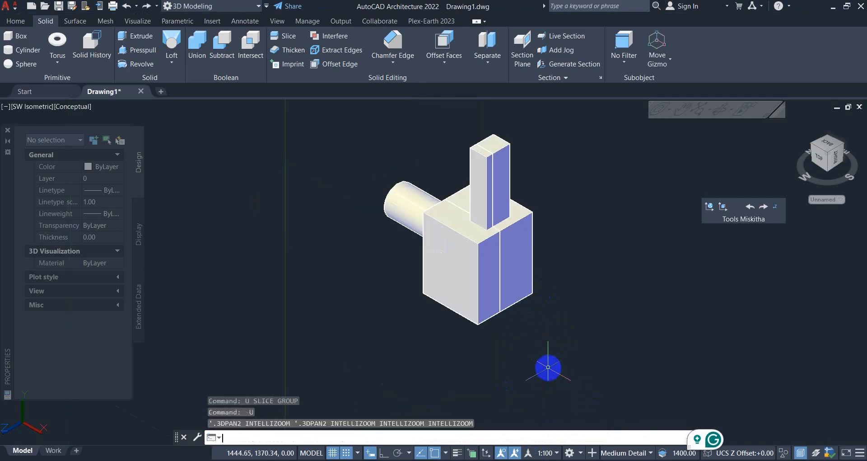
key("Return")
key("Return")
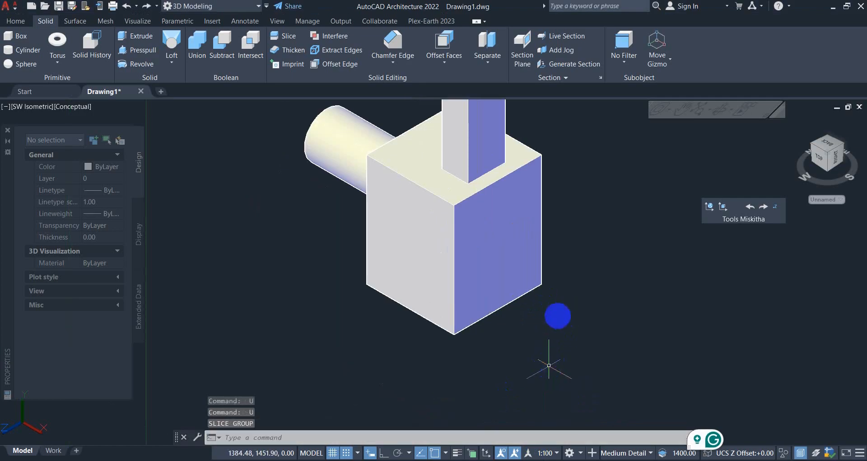
middle_click_drag(572, 292, 527, 336)
key("Return")
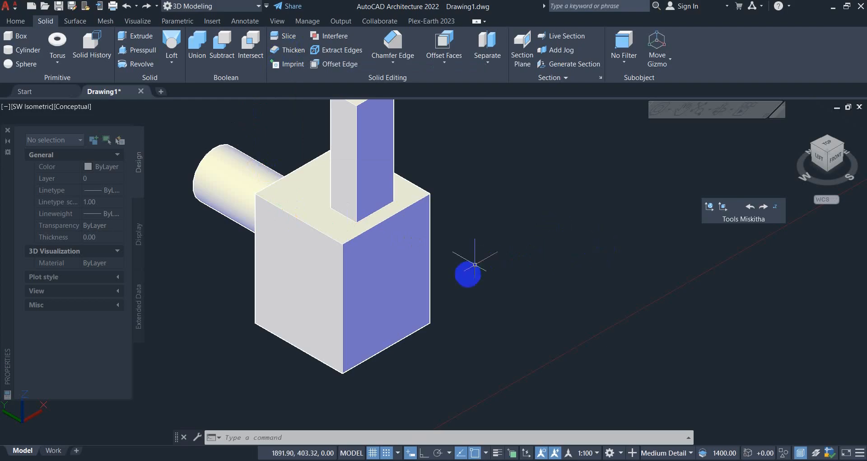
Step: Set the UCS to World and draw a rectangle on the ground plane beside the block
left_click(712, 207)
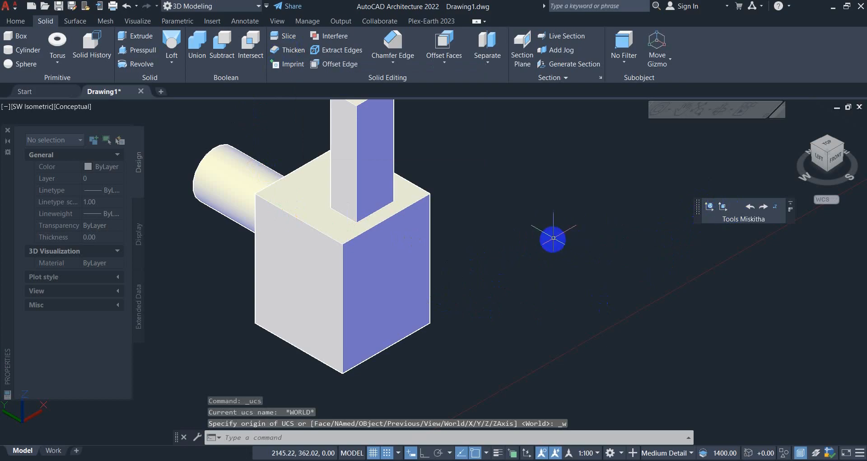
type("rec")
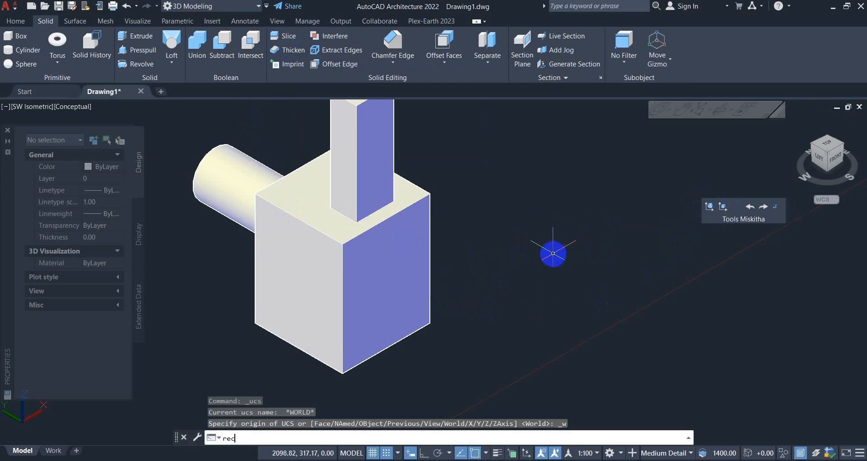
key("Return")
left_click(588, 219)
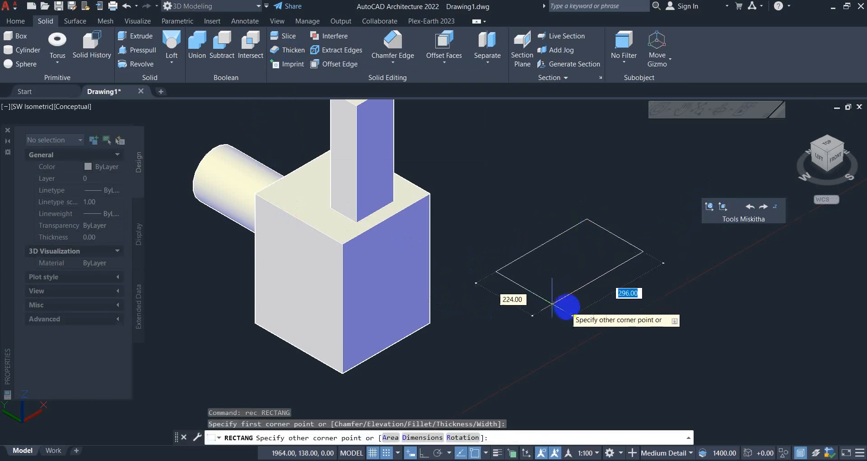
left_click(569, 312)
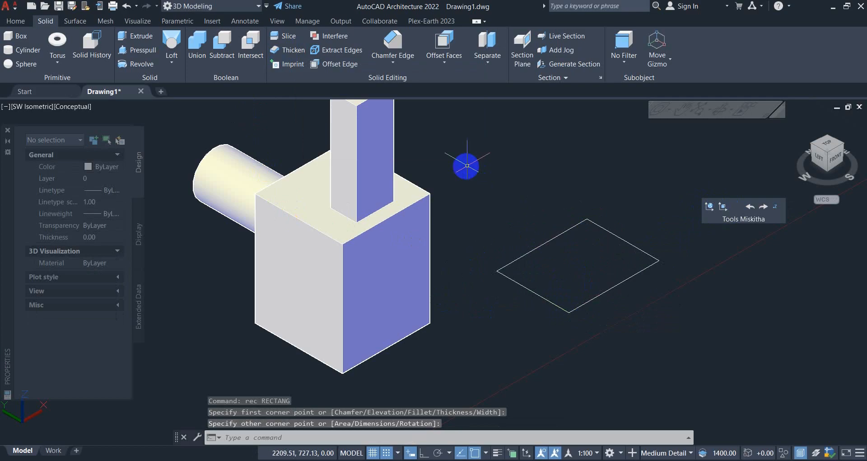
key("Escape")
key("Escape")
Step: Extrude the rectangle upward to a freehand height with the closed profile creation mode set to Surface
type("e")
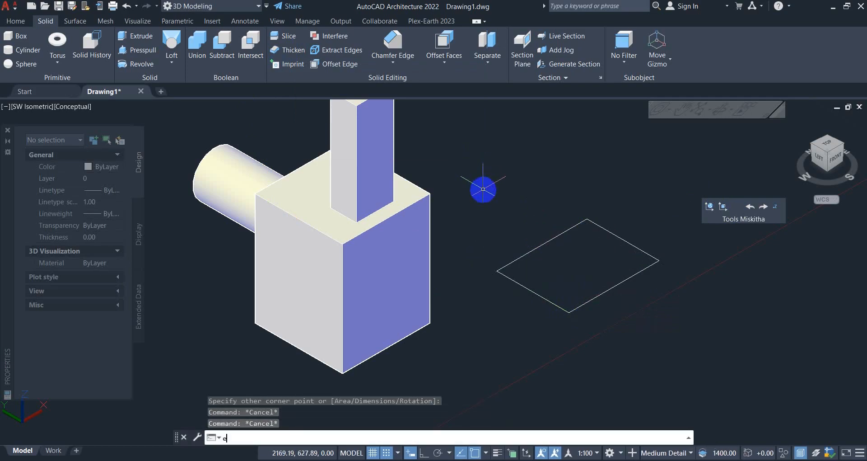
type("xt")
key("Return")
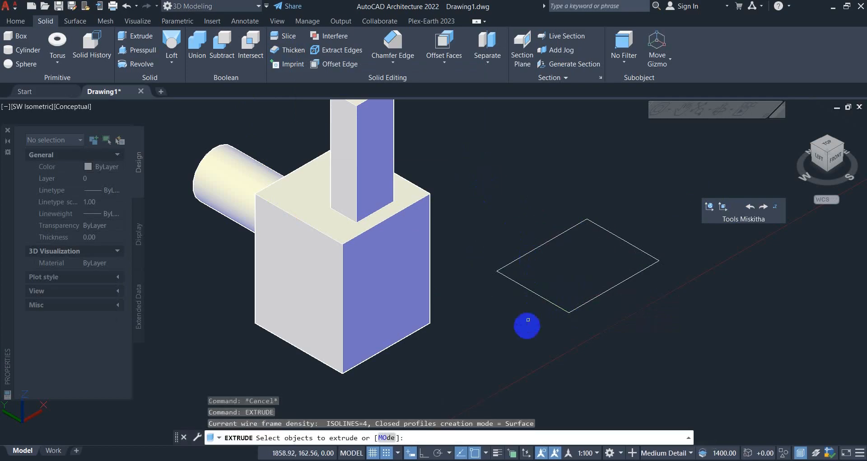
left_click(389, 437)
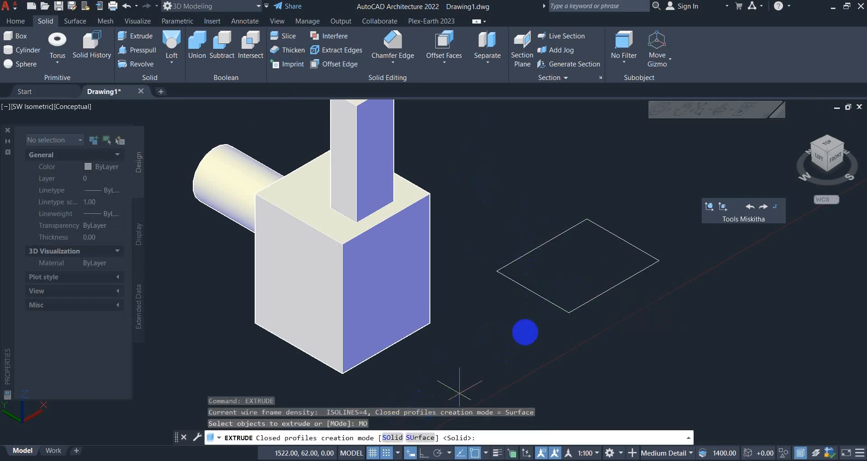
left_click(421, 438)
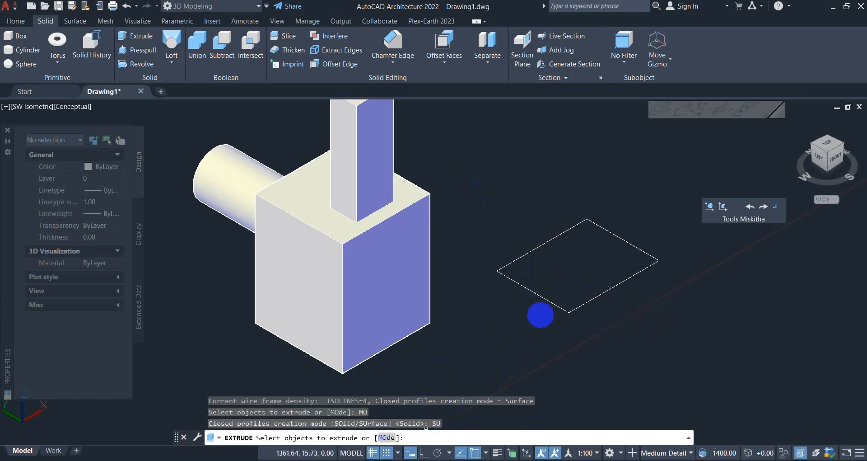
left_click(527, 253)
right_click(527, 228)
left_click(528, 233)
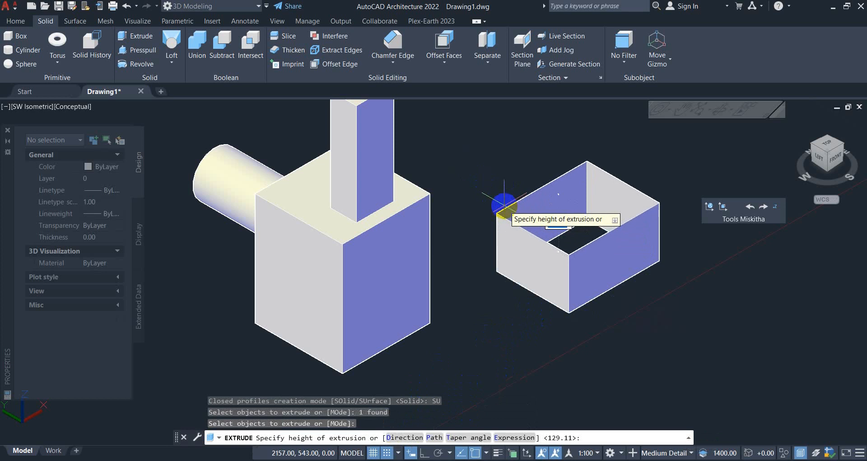
left_click(504, 204)
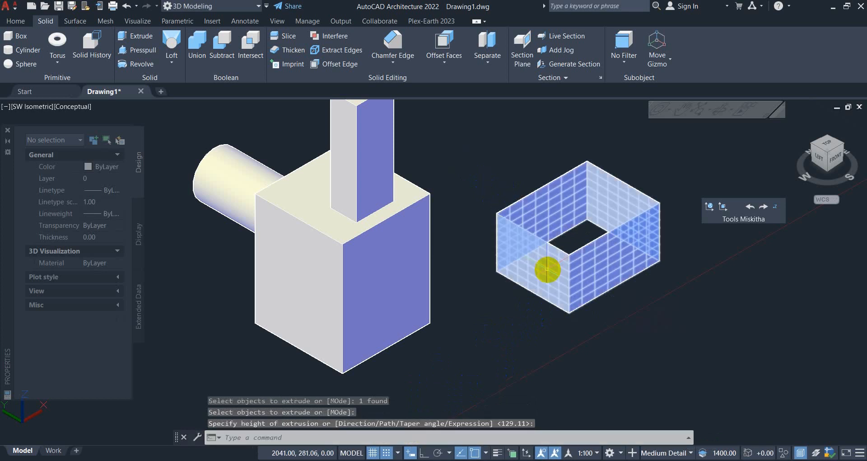
Step: Thicken the extruded rectangular surface with a thickness of 50
middle_click_drag(548, 265, 523, 291)
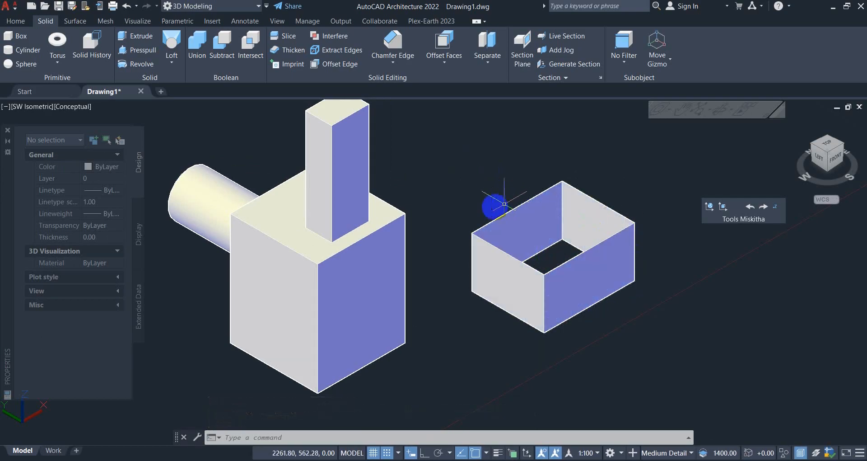
left_click(291, 54)
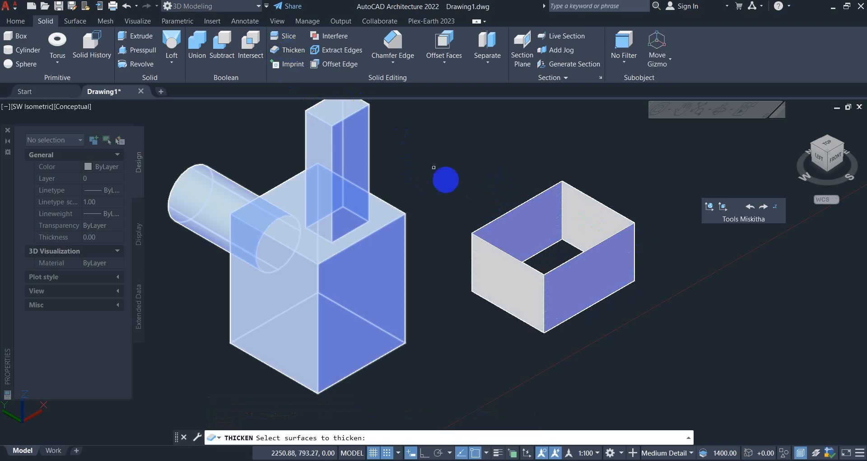
left_click(507, 272)
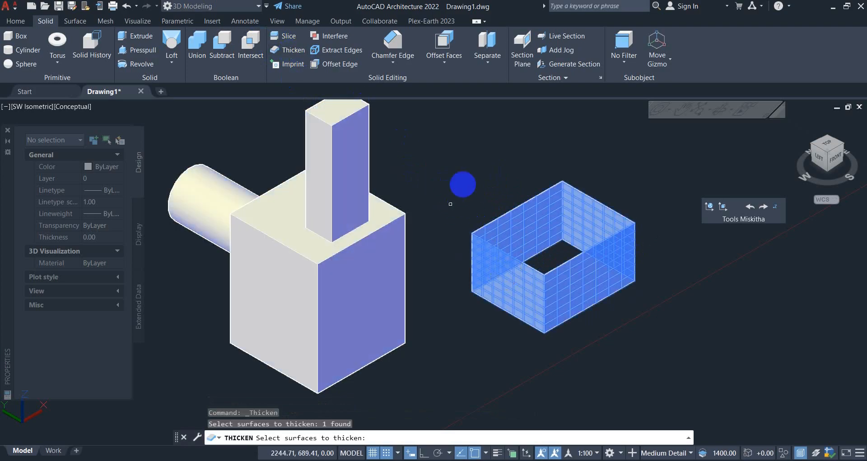
key("Return")
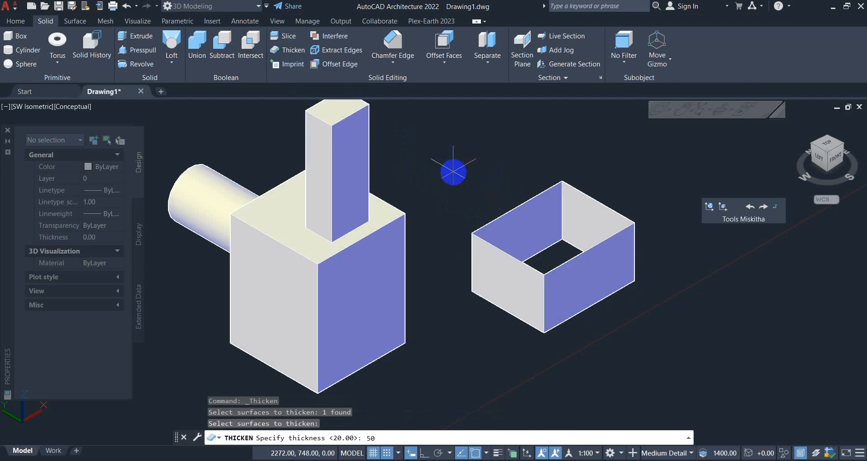
key("Return")
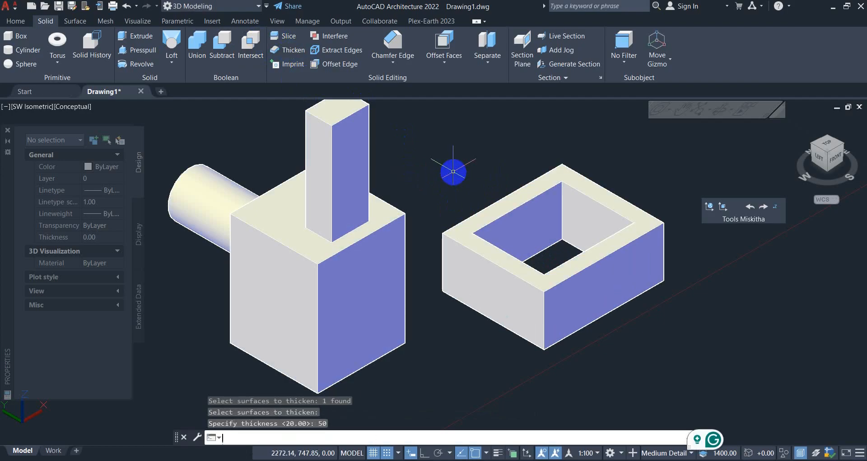
Step: Delete the thickened frame solid and the base rectangle beneath it
right_click(505, 181)
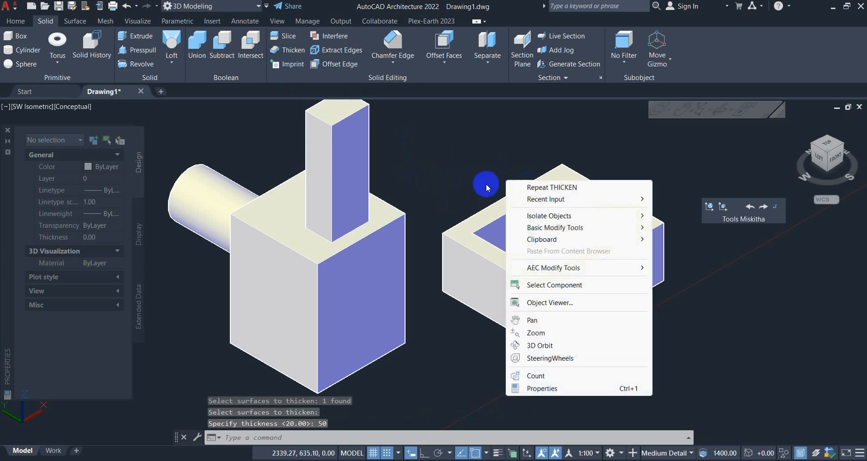
left_click(469, 188)
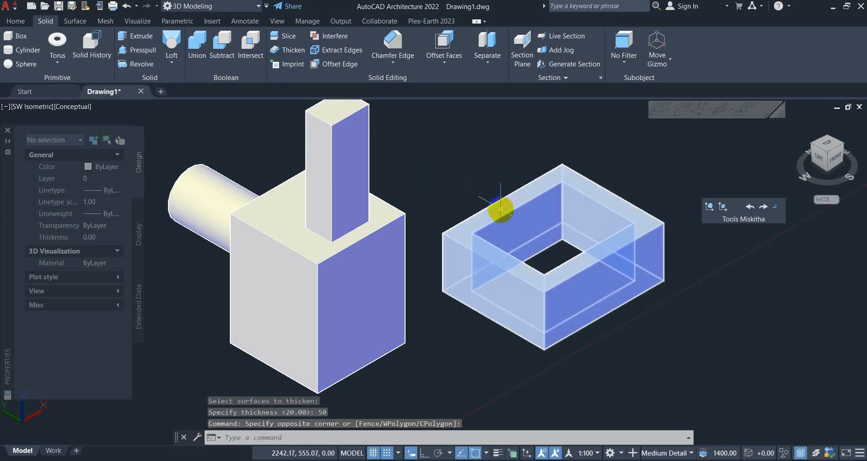
left_click(500, 205)
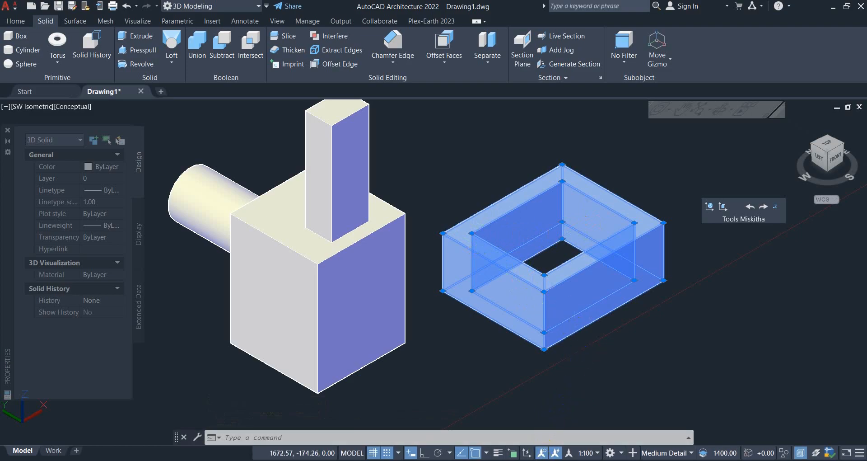
left_click(591, 377)
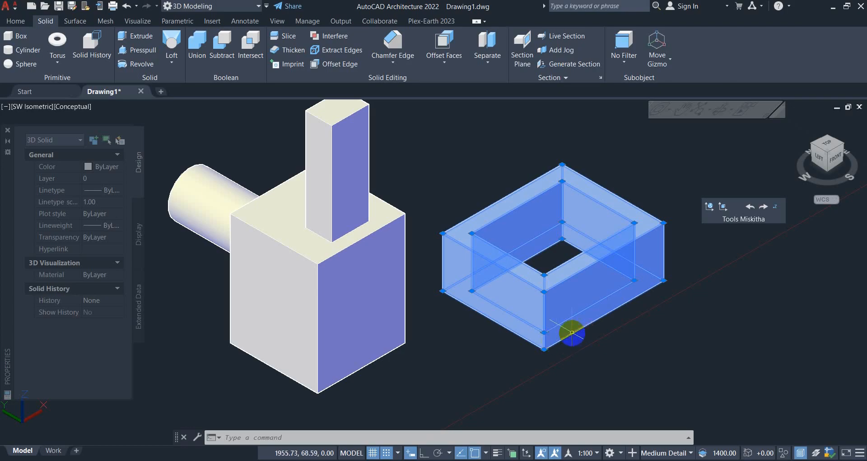
key("Delete")
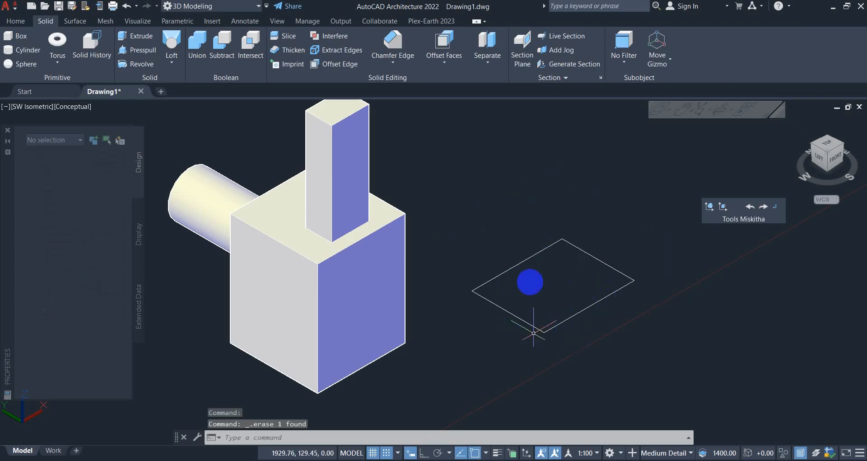
left_click(528, 272)
left_click(474, 326)
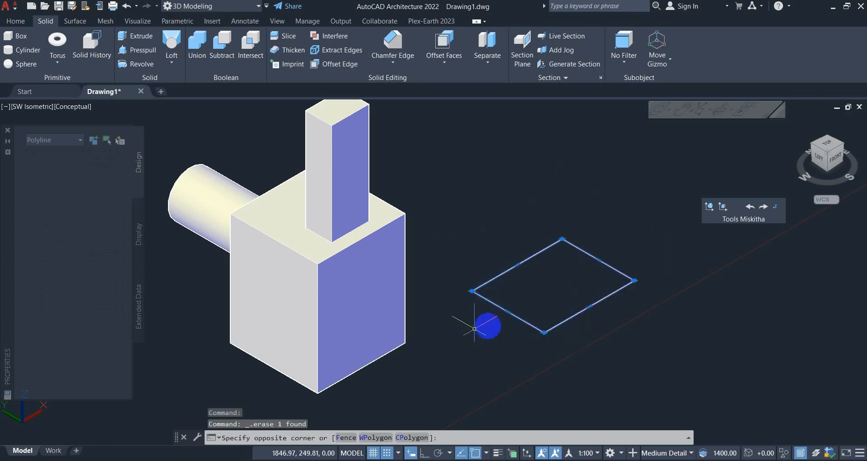
key("Delete")
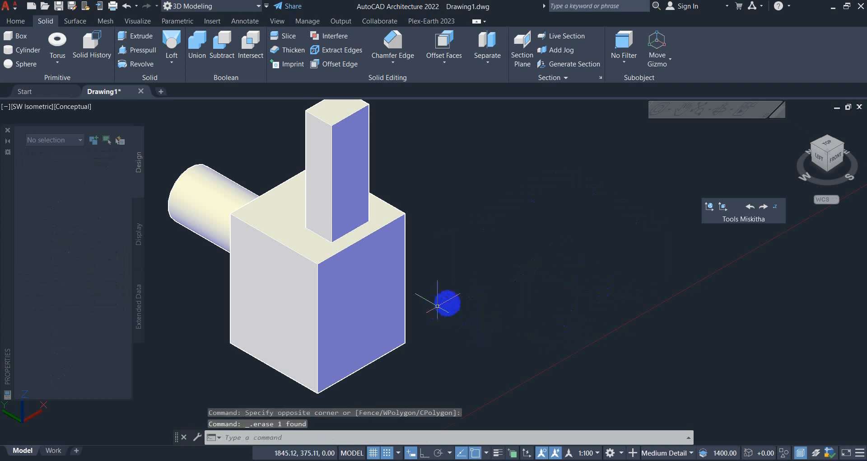
Step: Draw an upright rectangle in the middle of the block's blue face
middle_click_drag(477, 270, 537, 241, "shift")
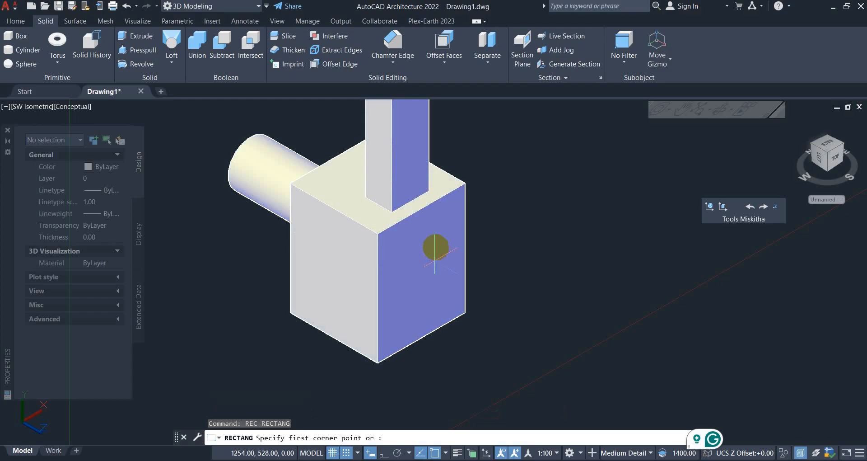
left_click(436, 242)
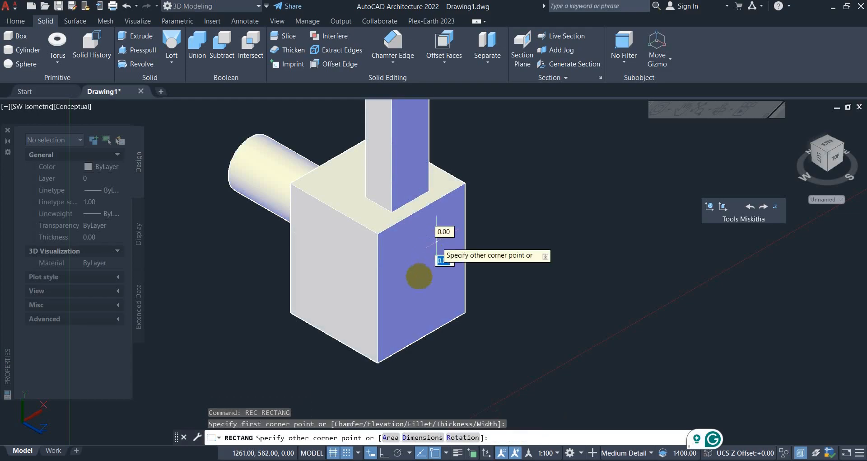
left_click(404, 317)
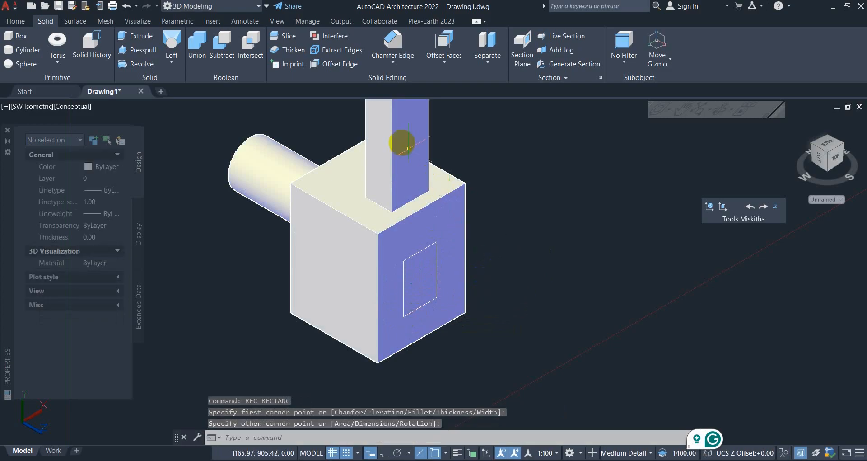
Step: Try to imprint the drawn rectangle onto the block solid, then check the blue face by selecting it
left_click(287, 64)
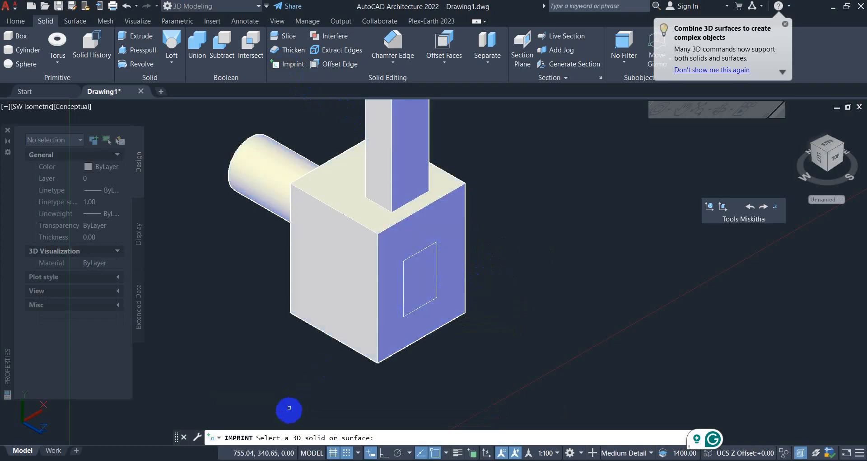
left_click(454, 281)
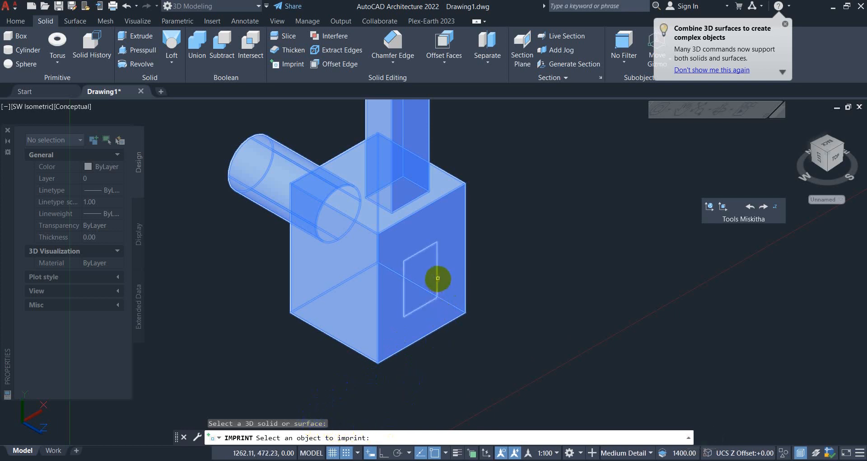
left_click(440, 278)
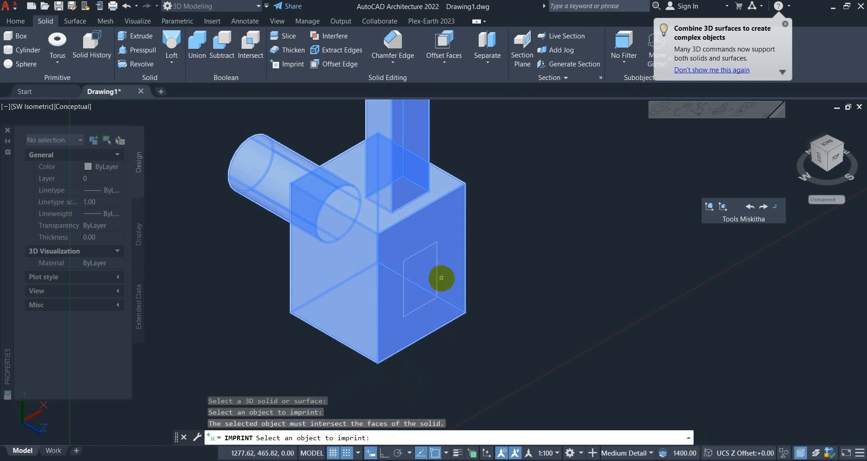
left_click(436, 278)
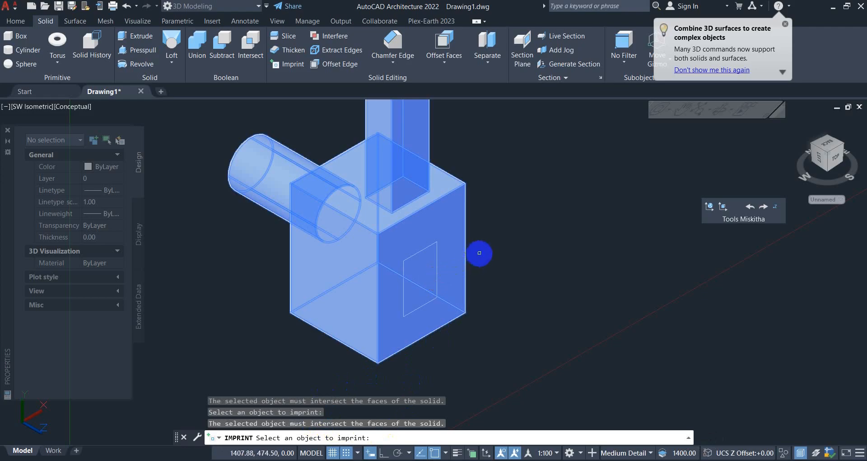
key("Return")
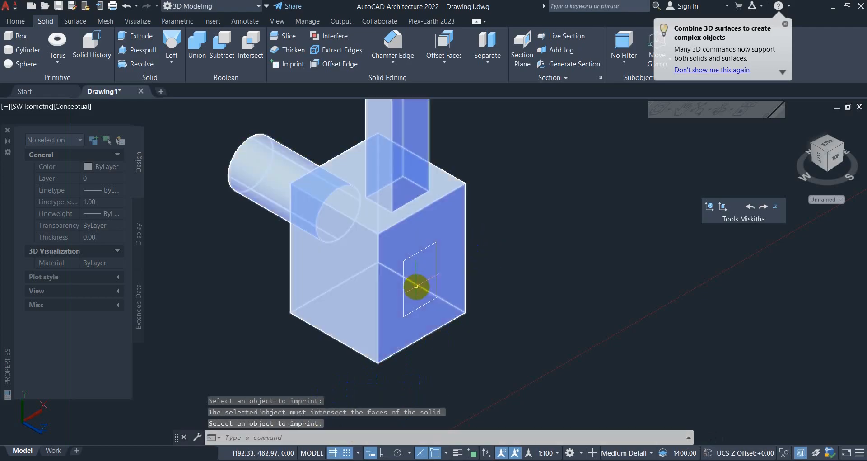
left_click(417, 286)
key("Escape")
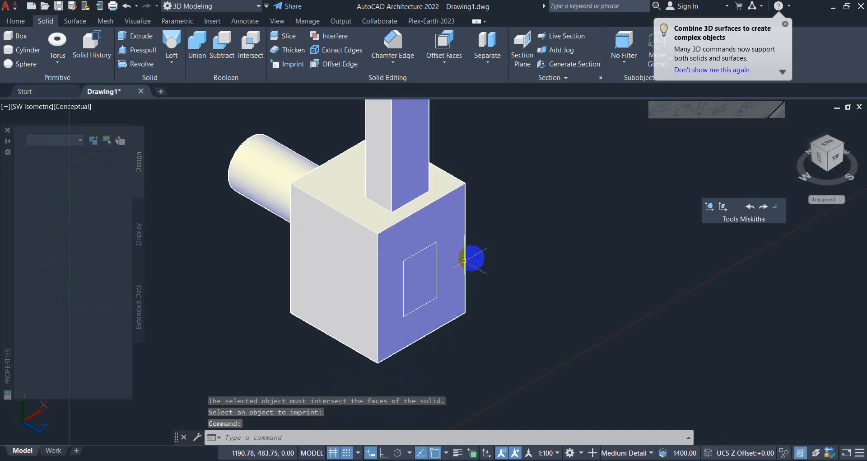
Step: Delete the rectangle in front of the block's blue face
left_click(431, 276)
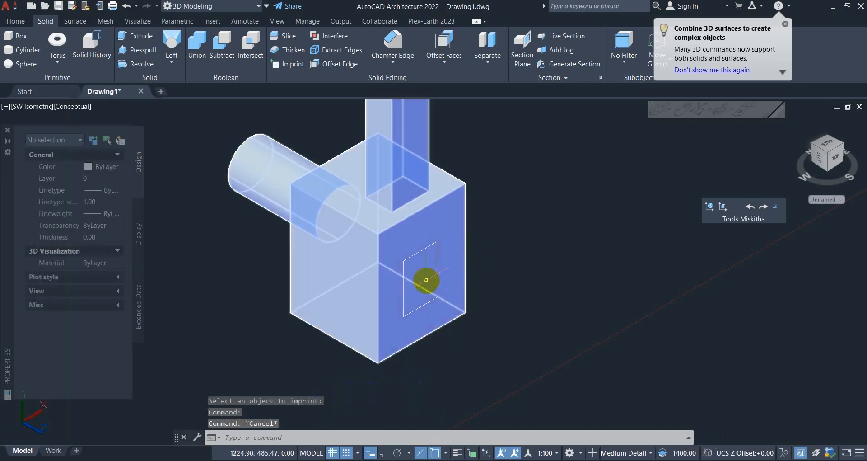
left_click(437, 280)
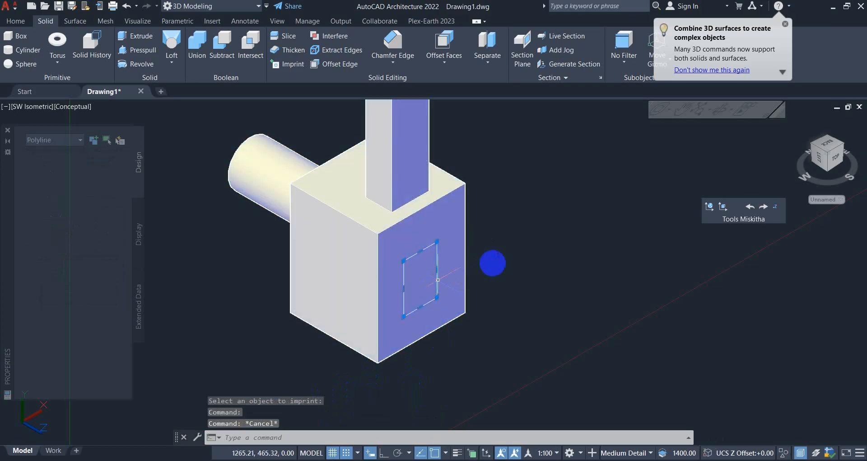
key("Delete")
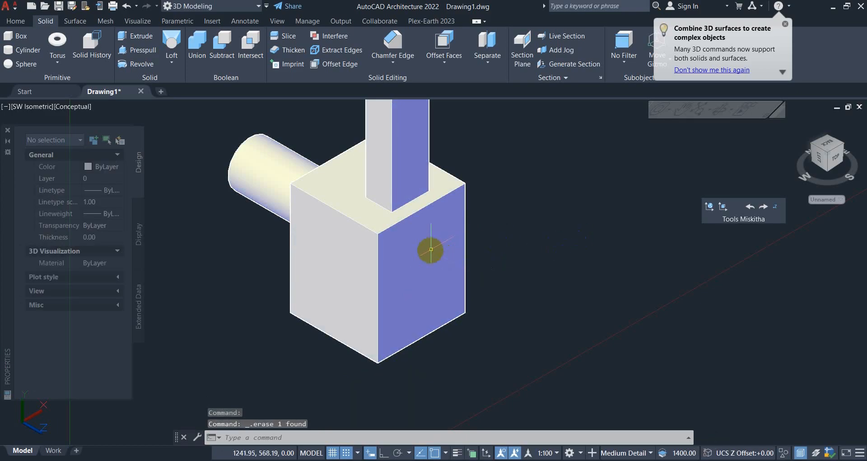
Step: Set the UCS Z offset to -323.00 by picking the block's lowest front corner
left_click(775, 208)
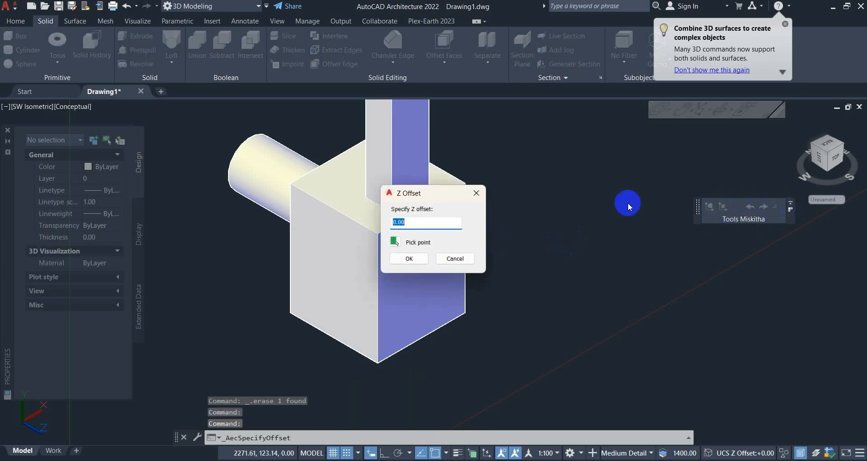
left_click(395, 243)
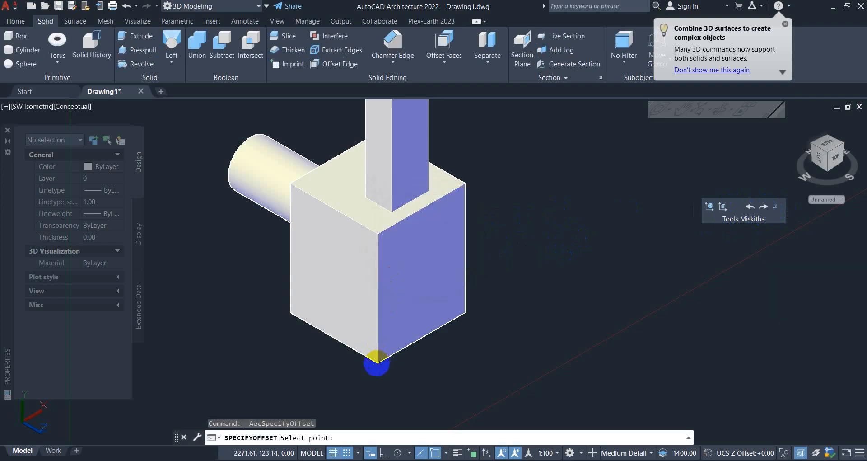
left_click(378, 363)
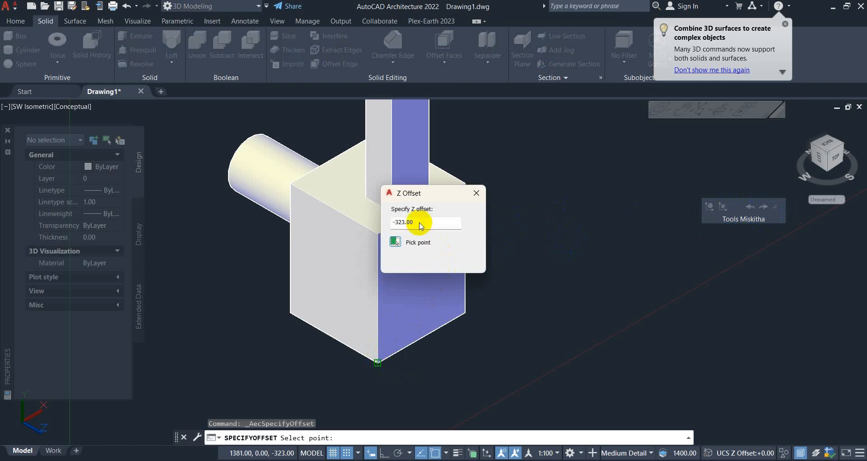
left_click(410, 262)
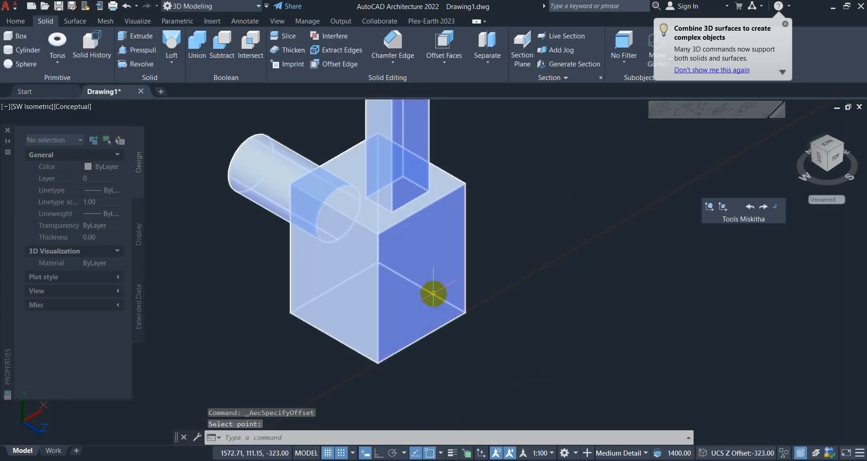
Step: Draw an upright rectangle in the middle of the block's blue face at the current Z offset
type("rec")
key("Return")
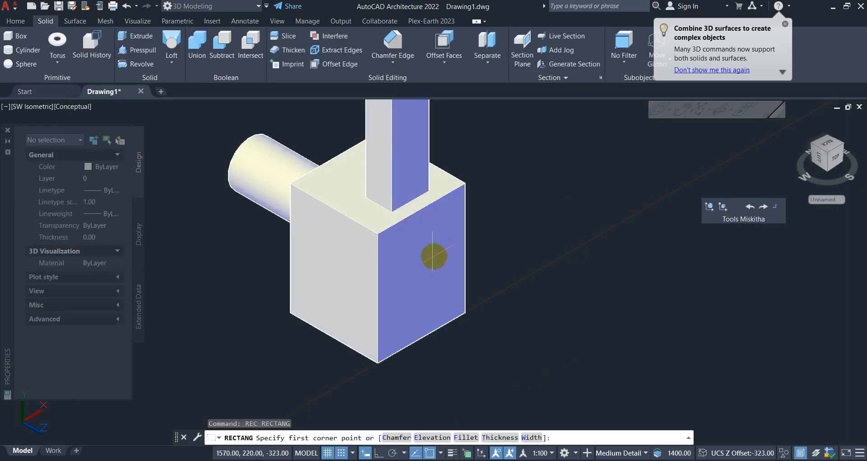
left_click(436, 249)
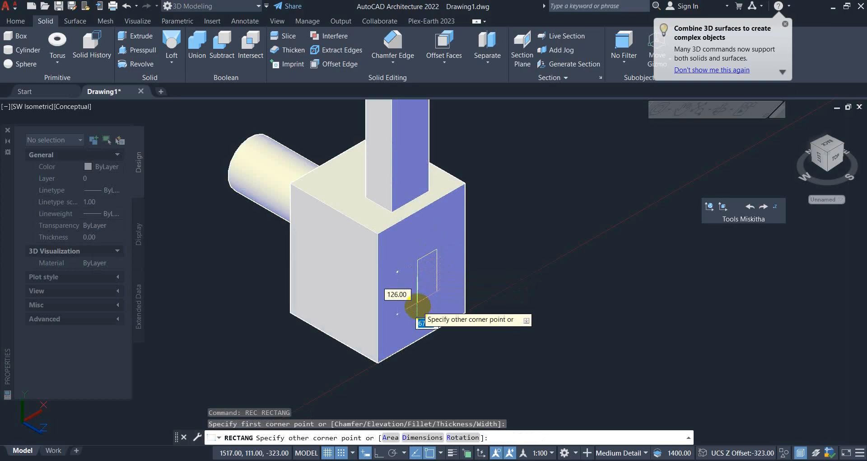
left_click(408, 310)
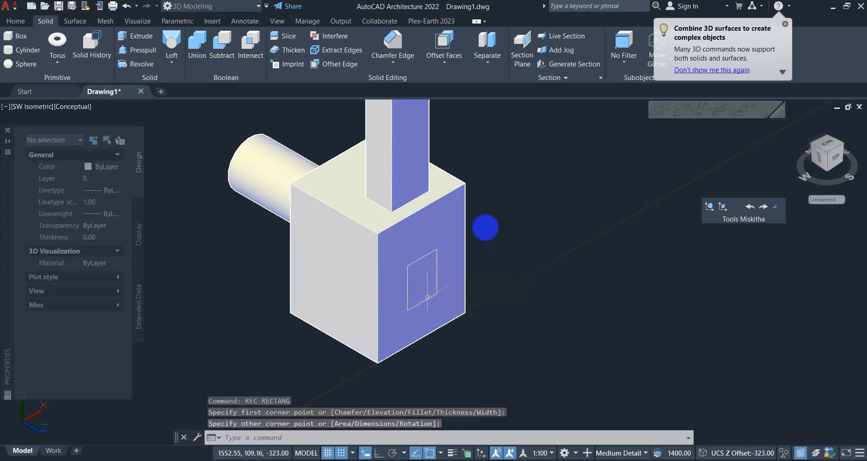
Step: Imprint the rectangle onto the block's blue face, delete the source object, and check that it belongs to the solid
left_click(292, 67)
left_click(464, 250)
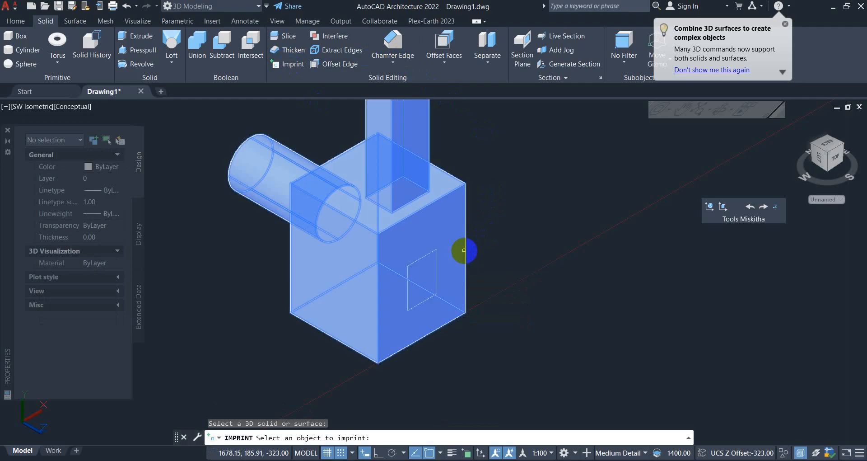
left_click(436, 260)
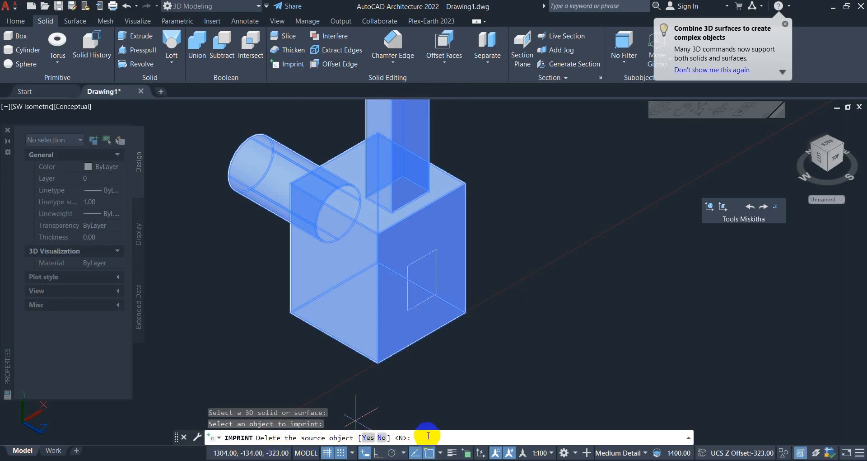
type("y")
key("Return")
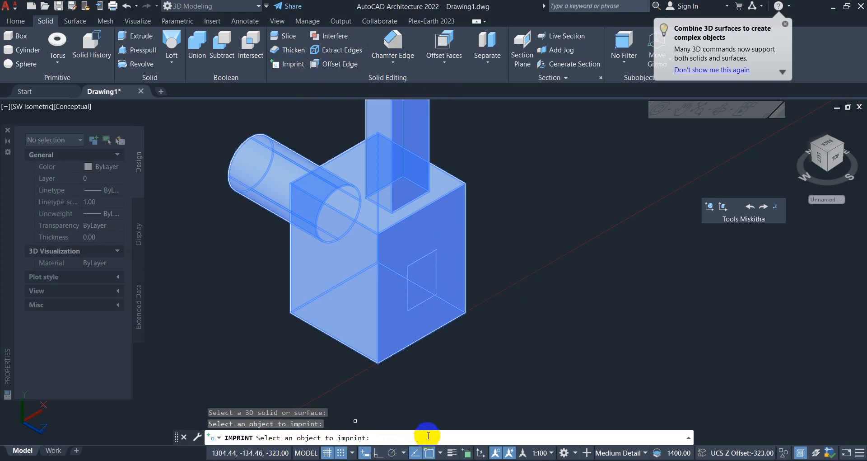
right_click(492, 243)
left_click(460, 266)
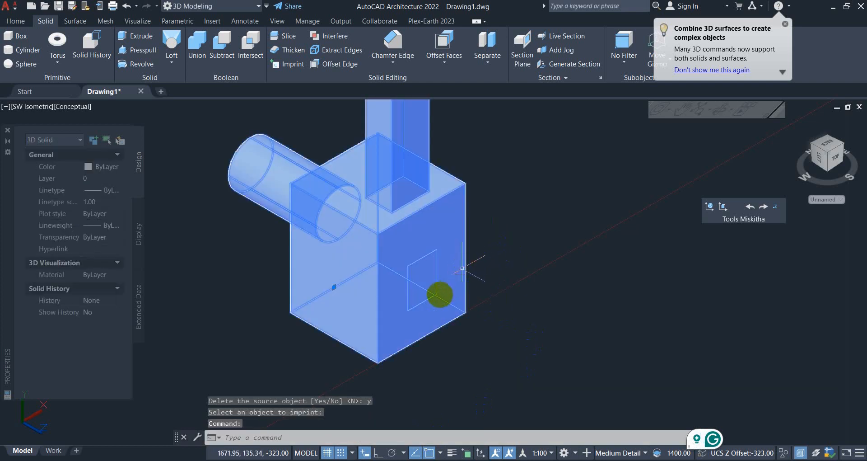
key("Escape")
key("Escape")
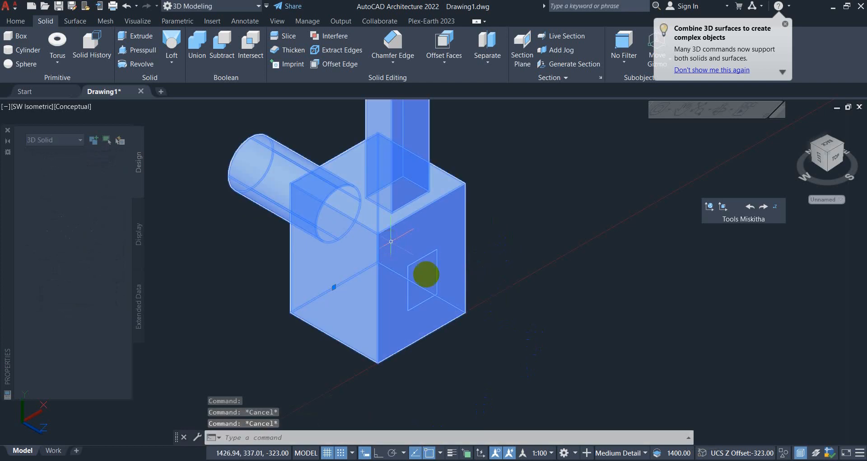
key("Escape")
key("Escape")
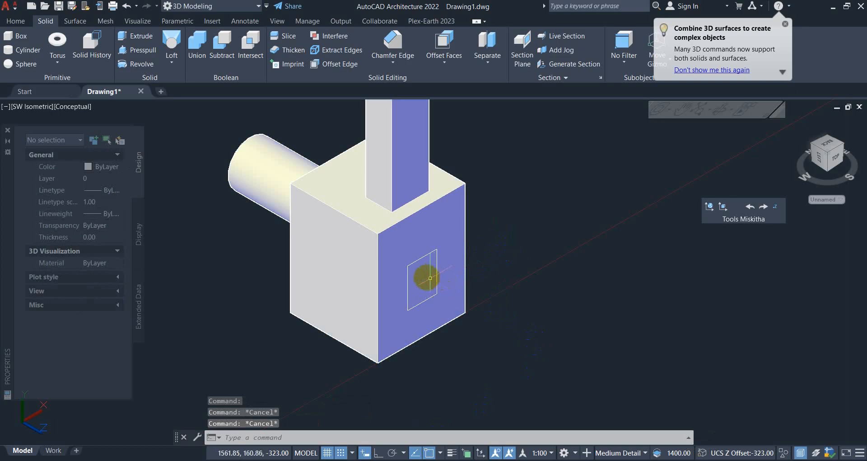
Step: Try moving the block together with its imprinted rectangle, and undo the move
left_click(465, 270)
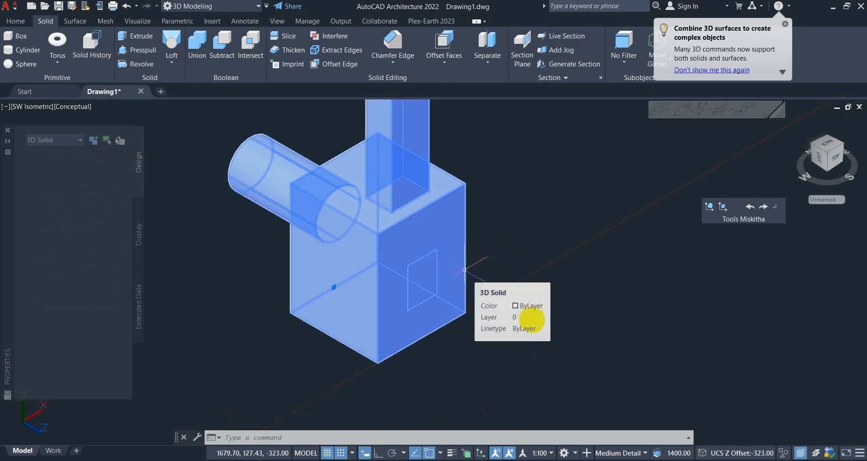
type("m")
key("Return")
left_click(497, 369)
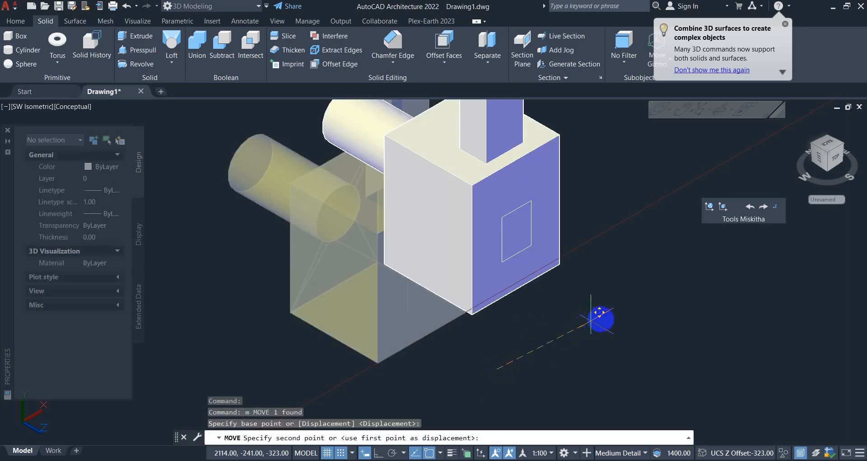
left_click(608, 313)
type("u")
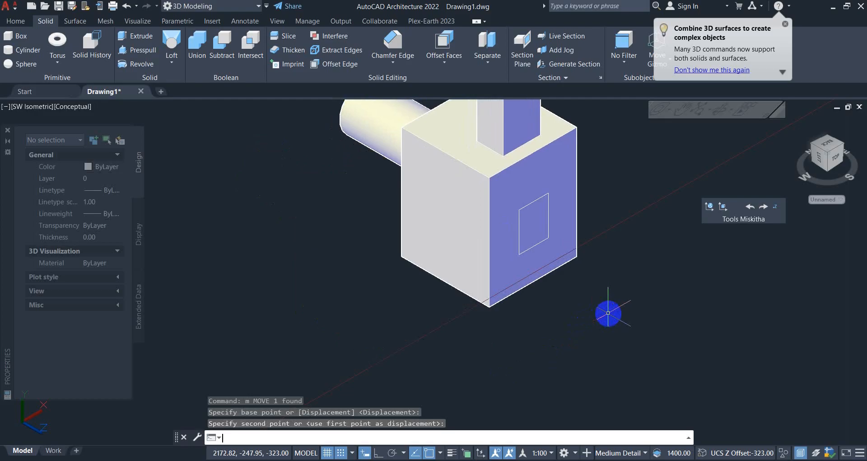
key("Return")
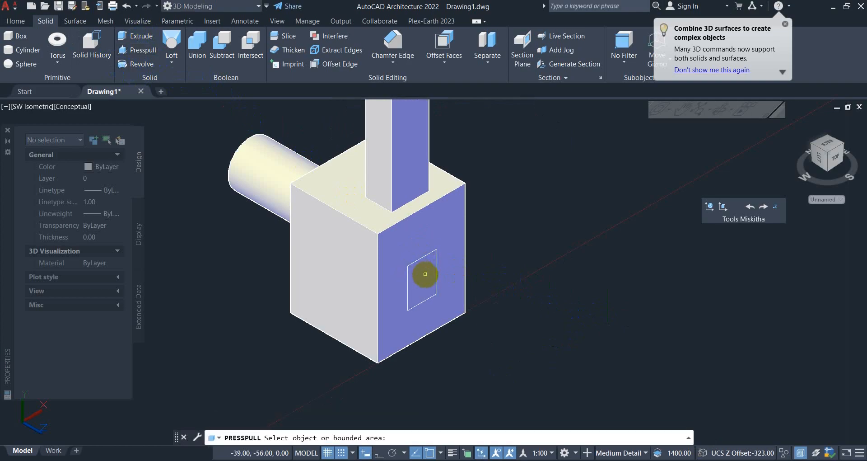
Step: Try Presspull on the imprinted rectangle and on the surrounding blue face, cancelling both pulls
left_click(425, 274)
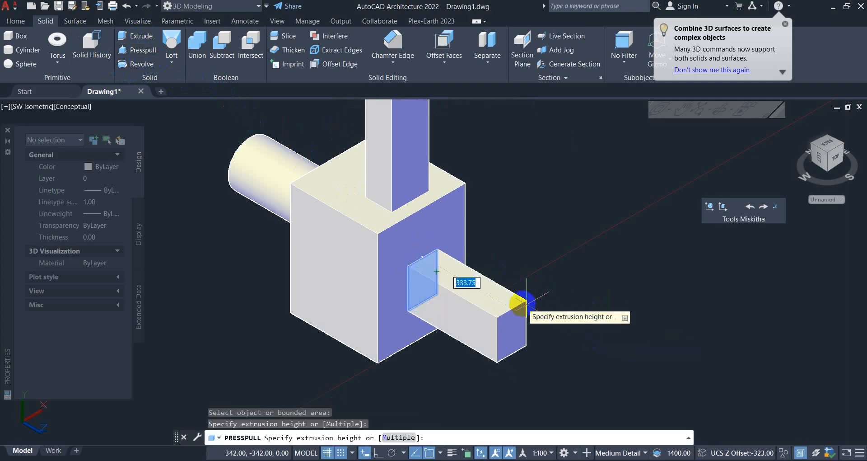
key("Escape")
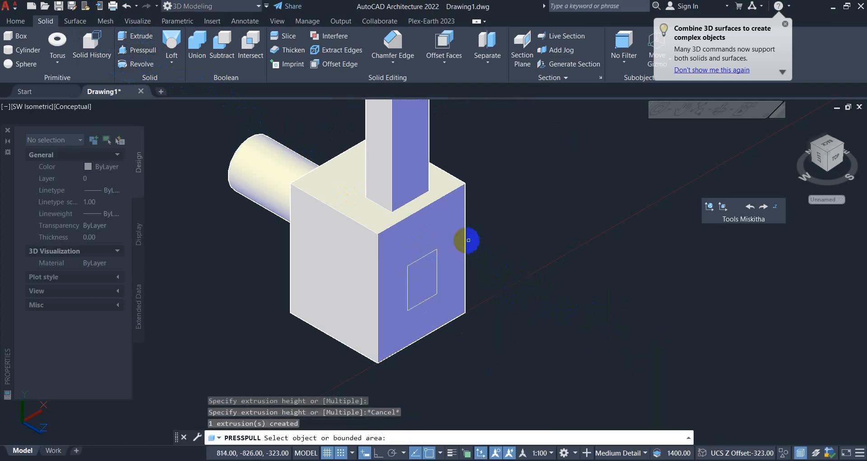
left_click(451, 235)
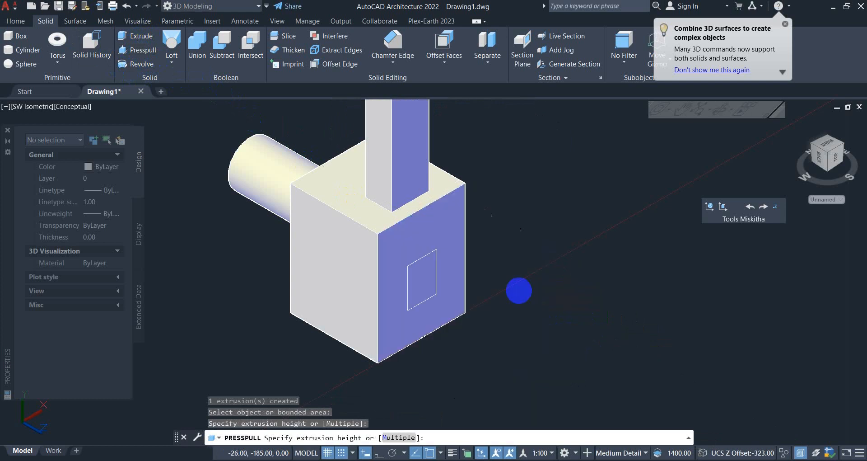
key("Escape")
key("Escape")
key("Escape")
key("Escape")
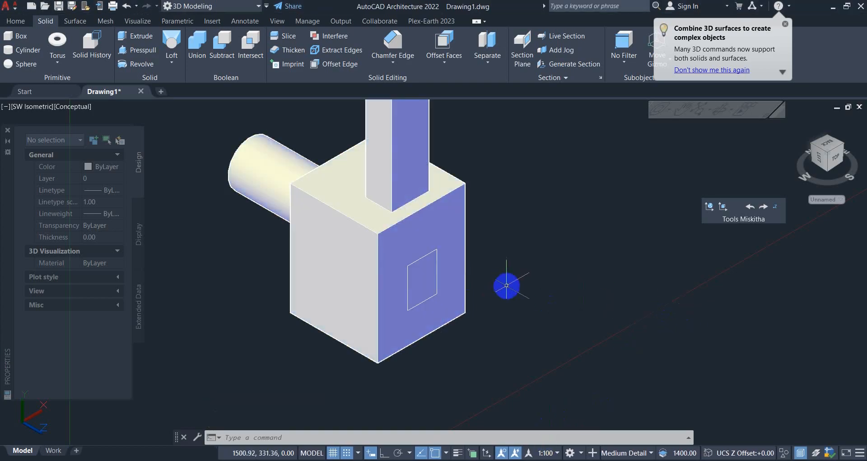
Step: Undo the Presspull, the imprint and the rectangle on the block's blue face
type("u")
key("Return")
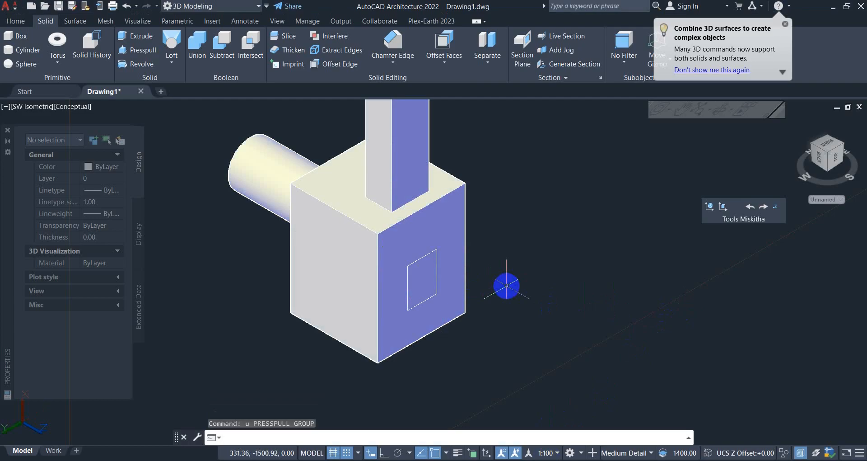
key("Return")
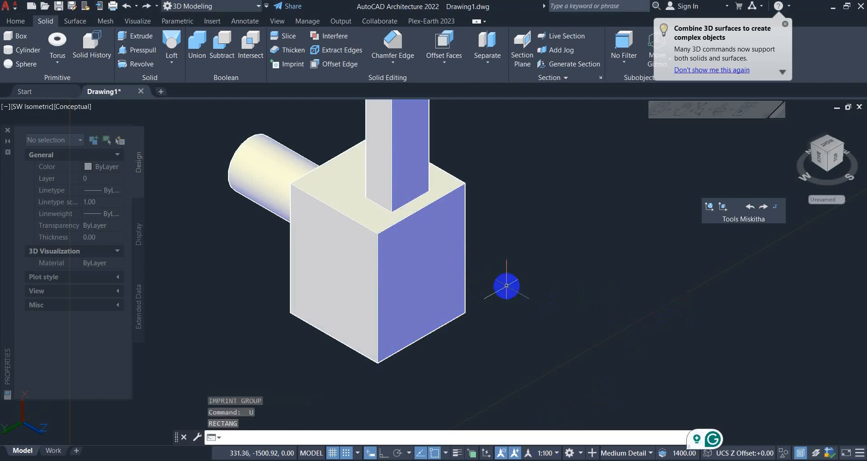
Step: Align the UCS to Front and draw a circle with a radius of about 56 near the lower part of the block's blue face
left_click(386, 246)
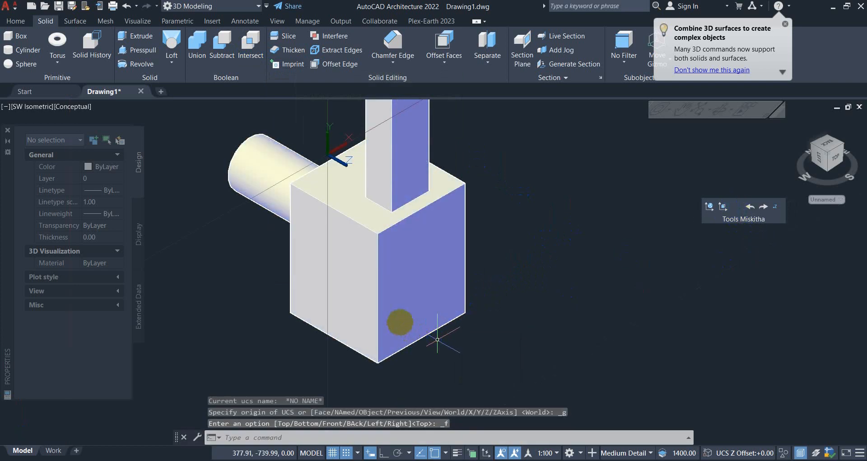
type("c")
key("Return")
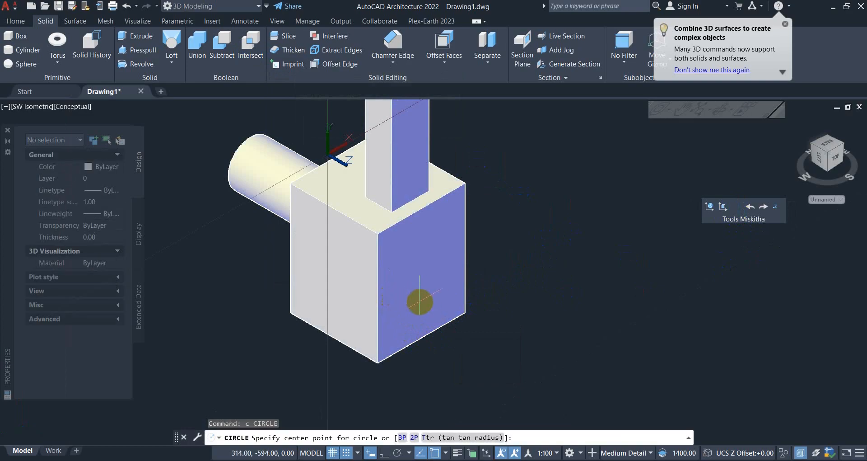
left_click(422, 301)
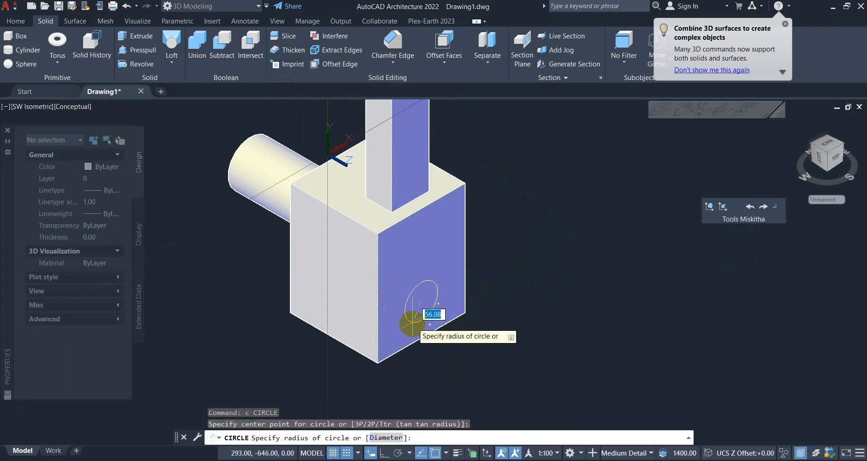
left_click(434, 306)
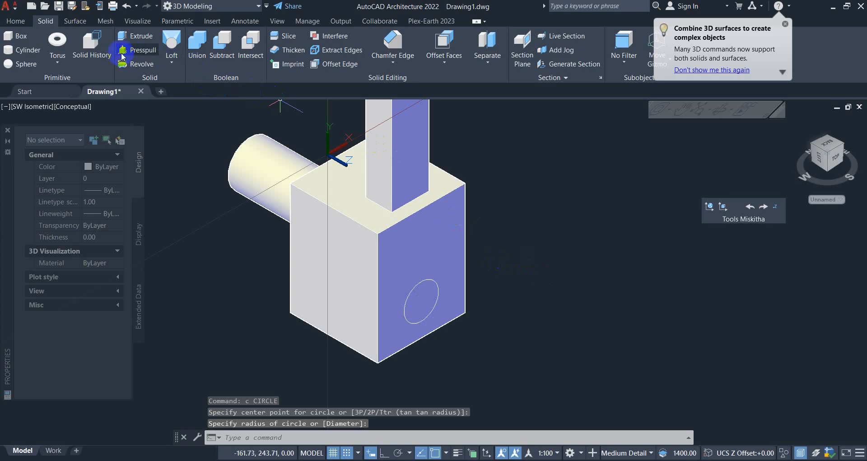
Step: Extrude the circle about 641 backward, in the direction of the block's grey side, to form a long solid cylinder
left_click(137, 36)
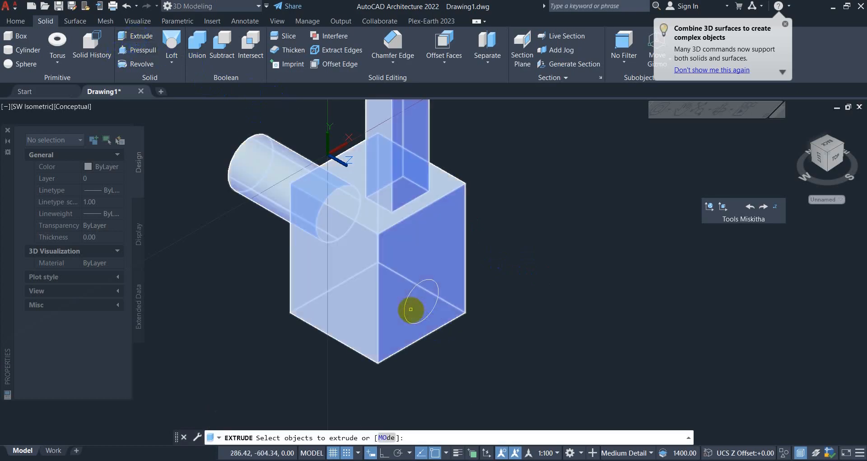
left_click(407, 306)
right_click(493, 289)
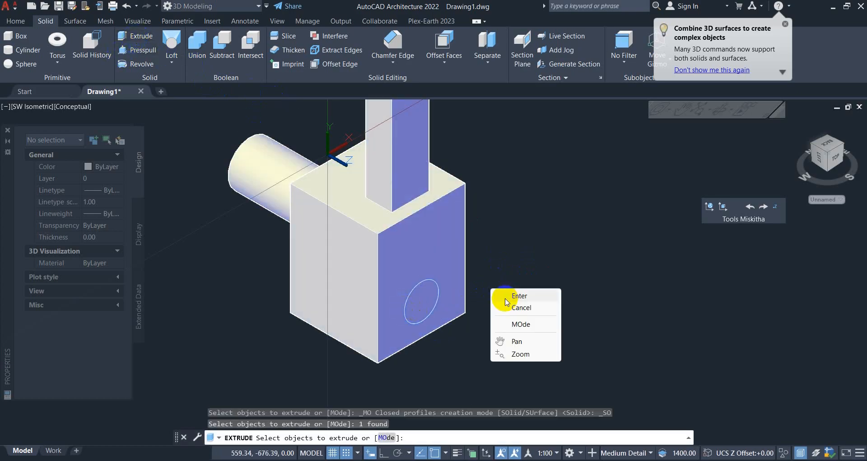
left_click(509, 297)
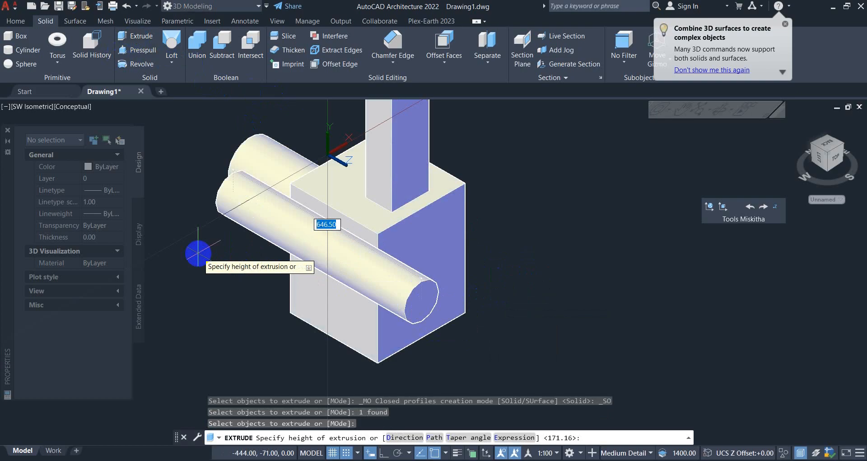
left_click(200, 253)
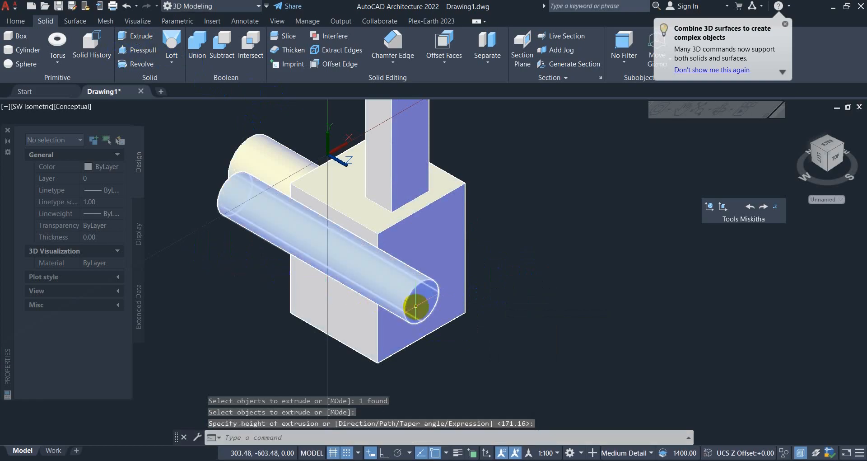
Step: Inspect the long cylinder together with the block in the Object Viewer to see how they sit relative to each other
left_click(467, 329)
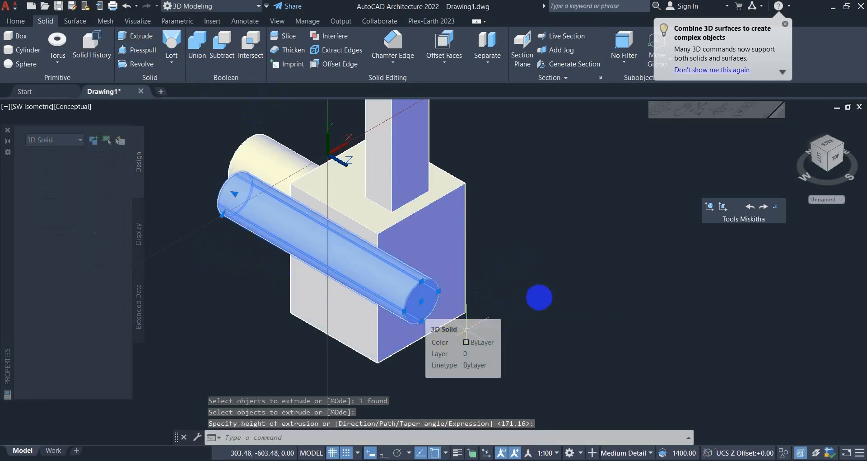
left_click(441, 263)
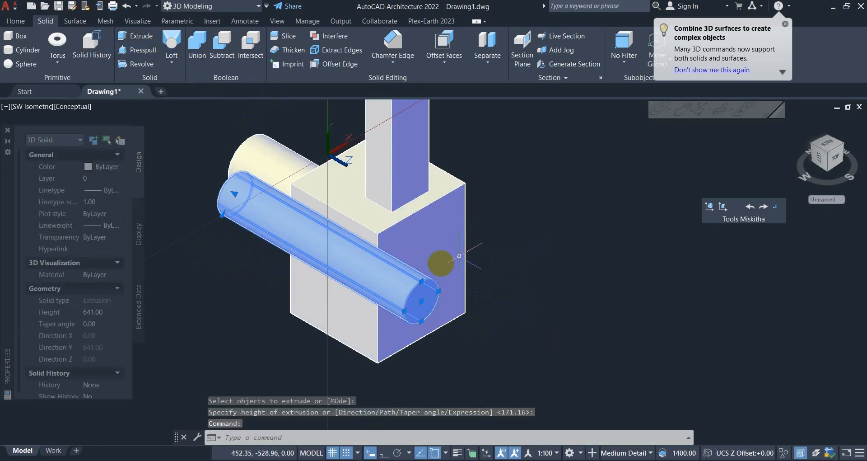
right_click(515, 305)
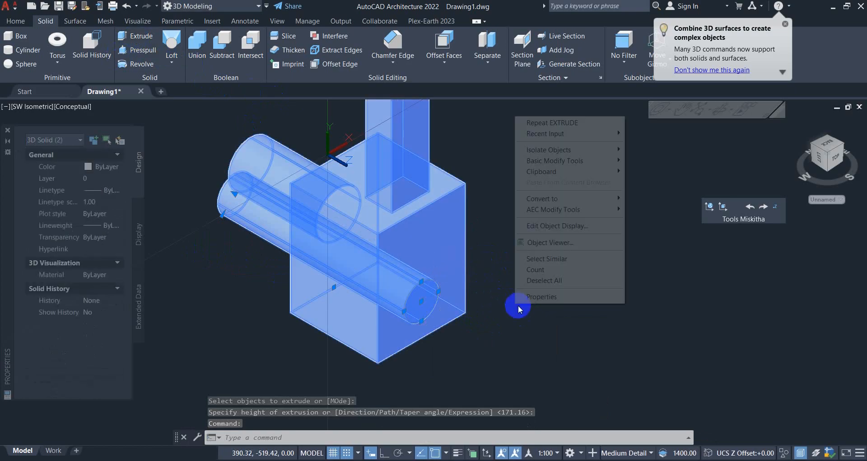
left_click(554, 245)
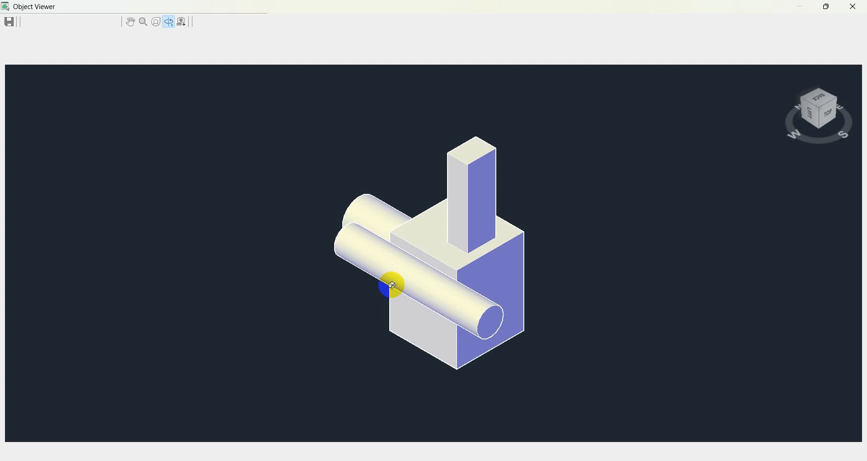
mouse_move(392, 285)
left_mouse_down()
mouse_move(333, 252)
mouse_move(385, 266)
left_mouse_up()
right_click(374, 206)
left_click(387, 213)
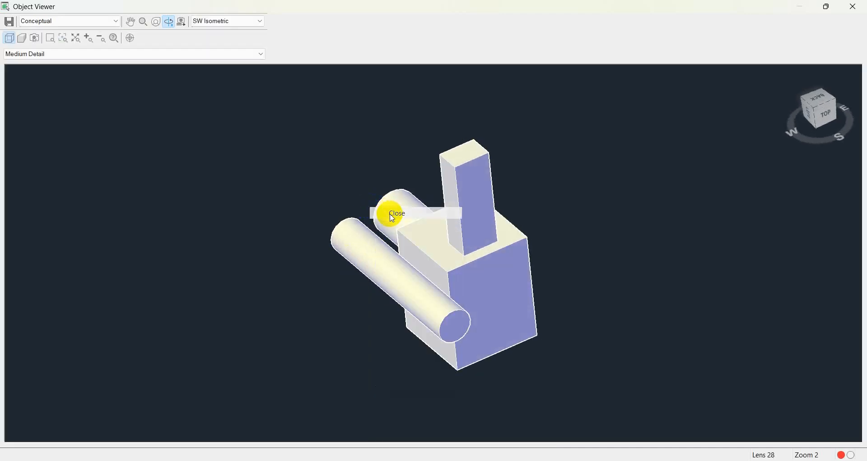
left_click(417, 299)
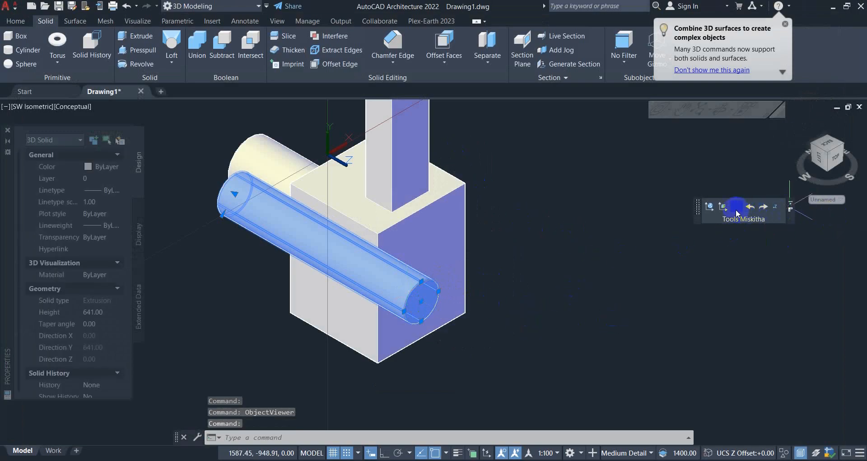
key("Escape")
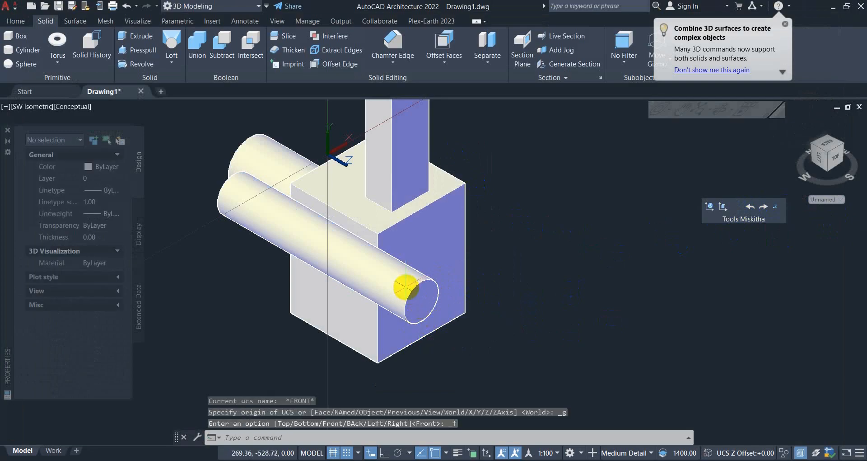
Step: Move the long cylinder forward along its axis so that it runs through the block and projects from the blue face
left_click(406, 288)
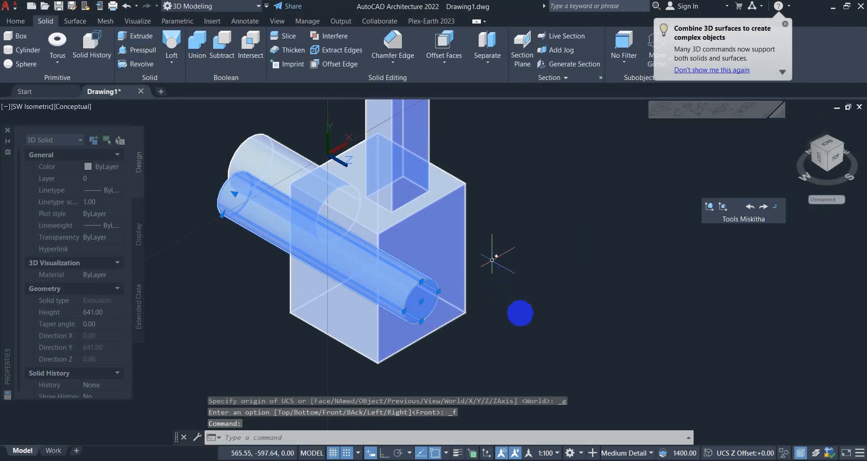
type("m")
key("Return")
left_click(522, 299)
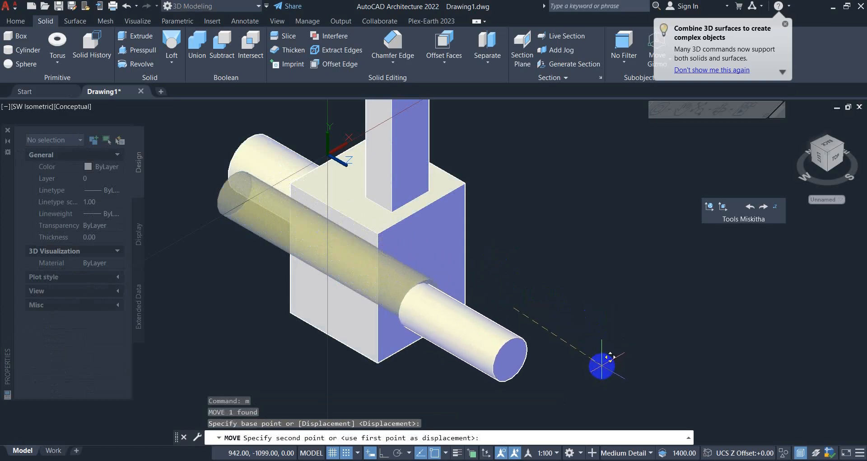
left_click(607, 361)
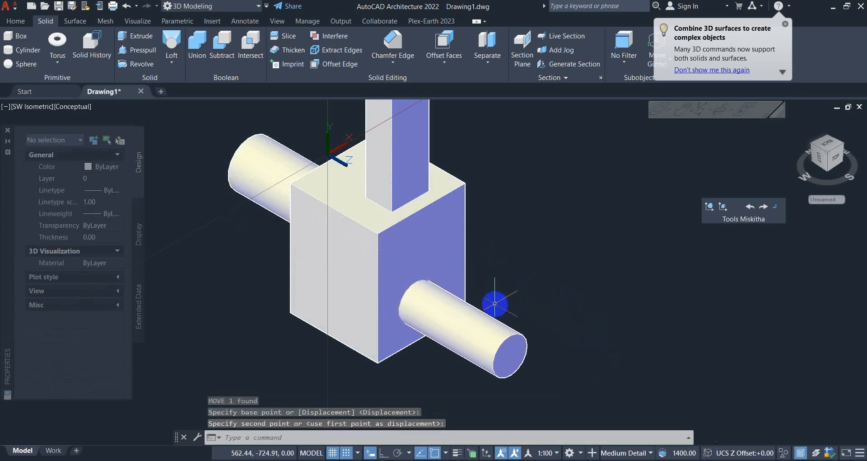
Step: Run Interfere with the block as first set and the long cylinder as second set, keeping the interference object on close
middle_click_drag(503, 298, 514, 278)
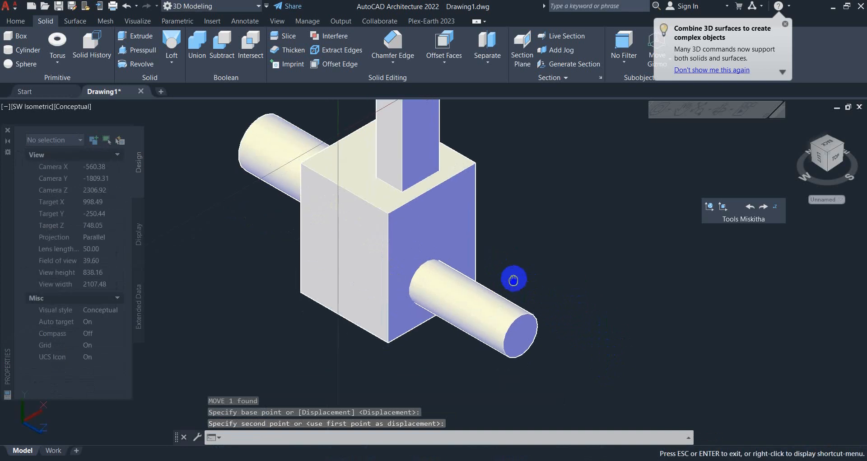
left_click(332, 38)
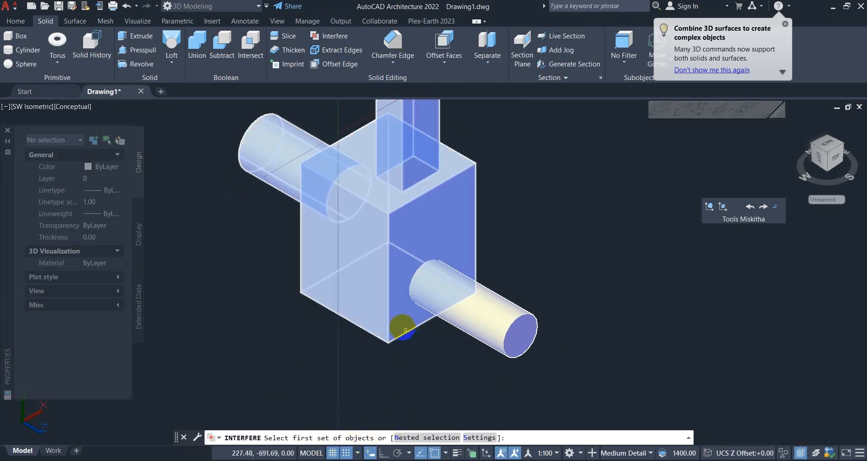
left_click(402, 326)
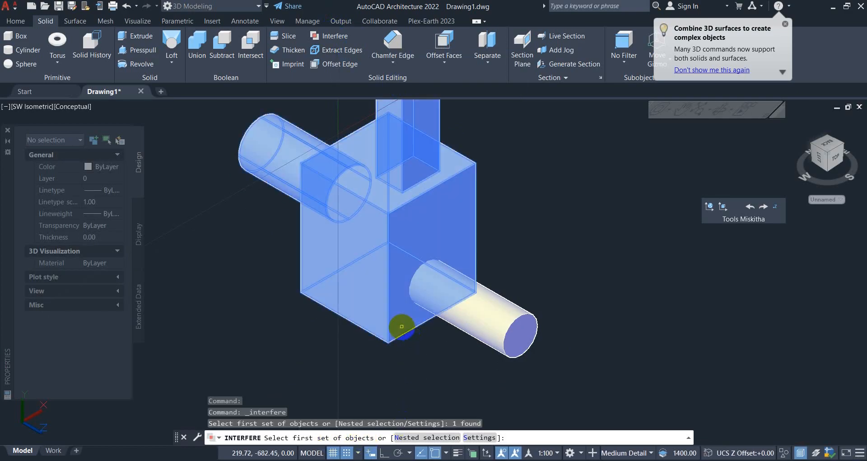
key("Return")
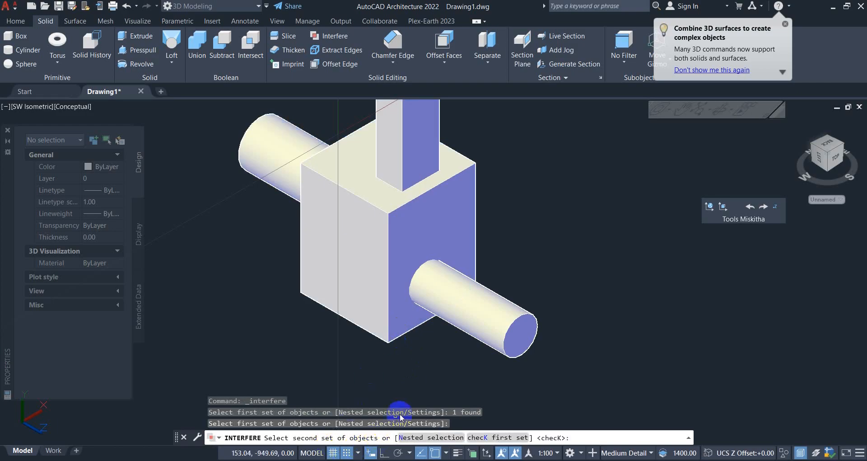
left_click(519, 341)
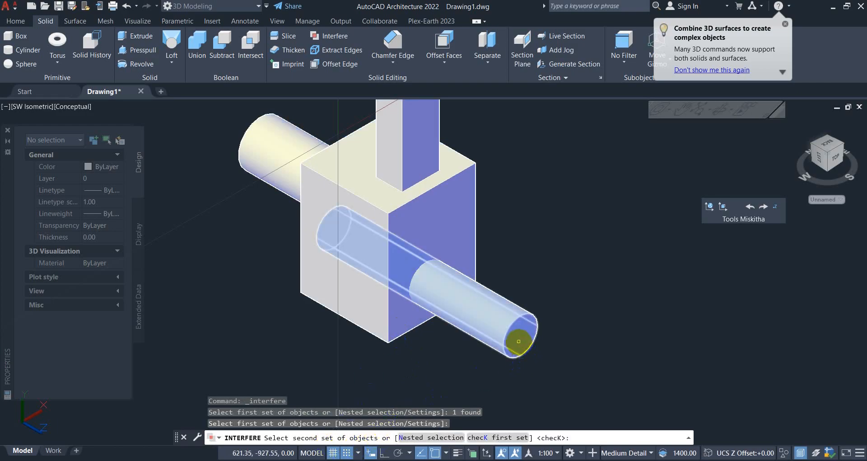
left_click(518, 341)
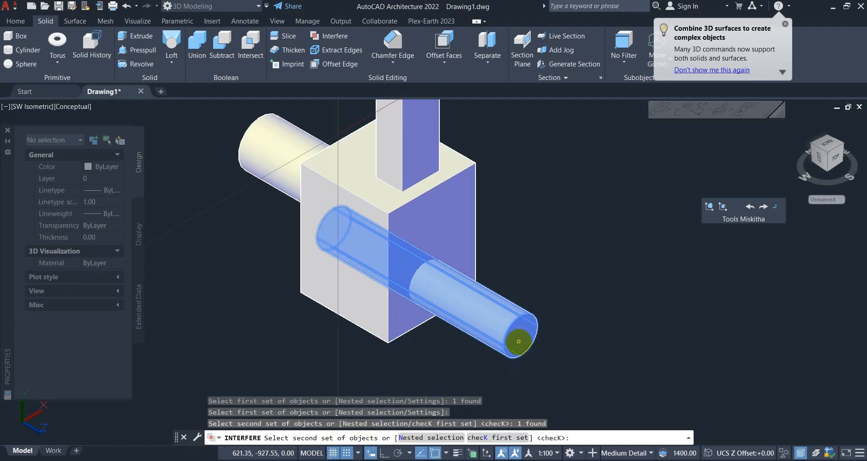
right_click(519, 341)
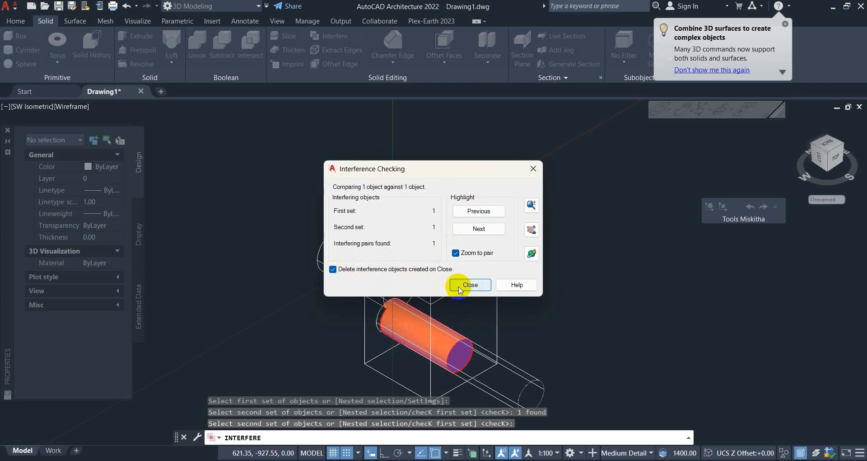
left_click(333, 270)
left_click(470, 285)
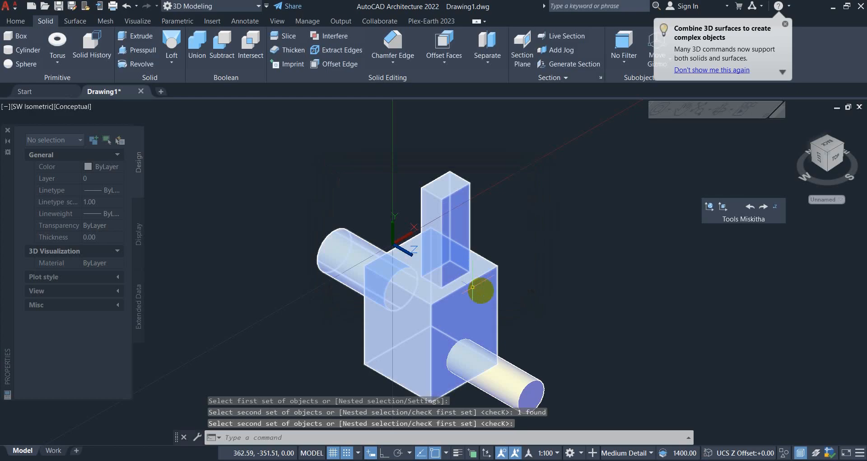
Step: Erase the block and the long cylinder, leaving only the interference solid
left_click(437, 247)
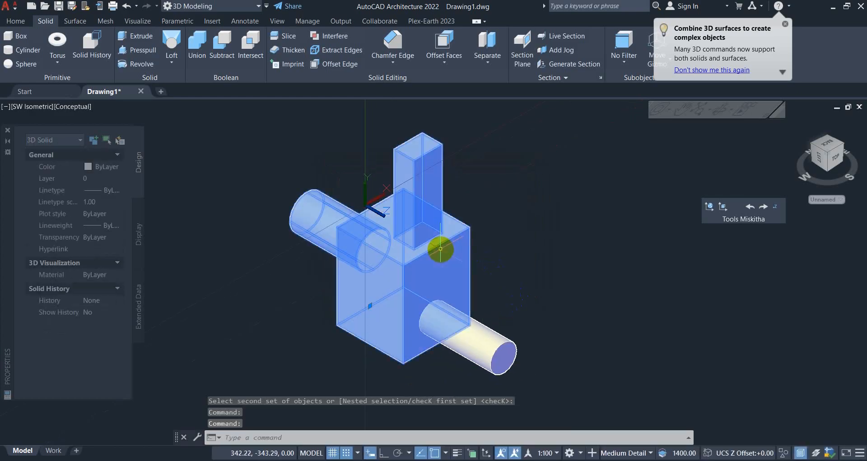
key("Delete")
left_click(504, 357)
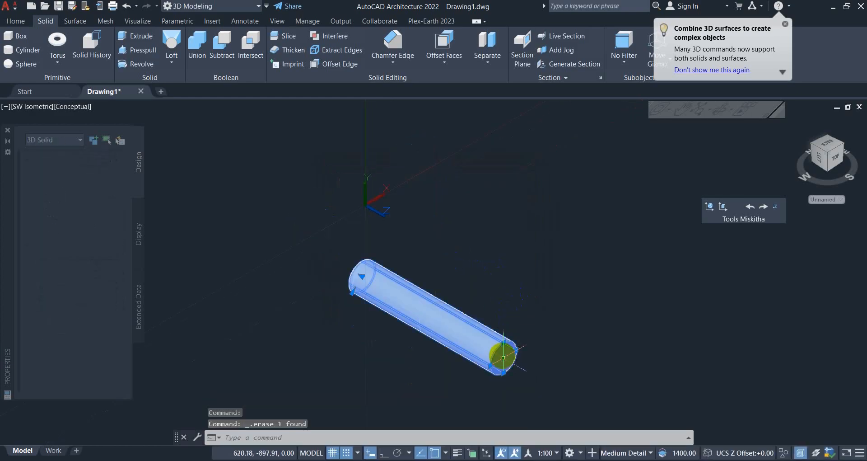
key("Delete")
Step: Inspect the interference solid's shape from other angles in the Object Viewer
left_click(407, 300)
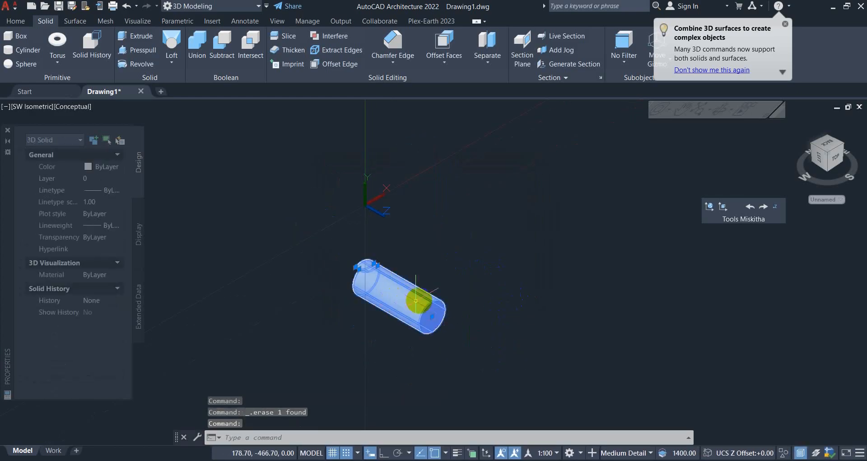
right_click(446, 281)
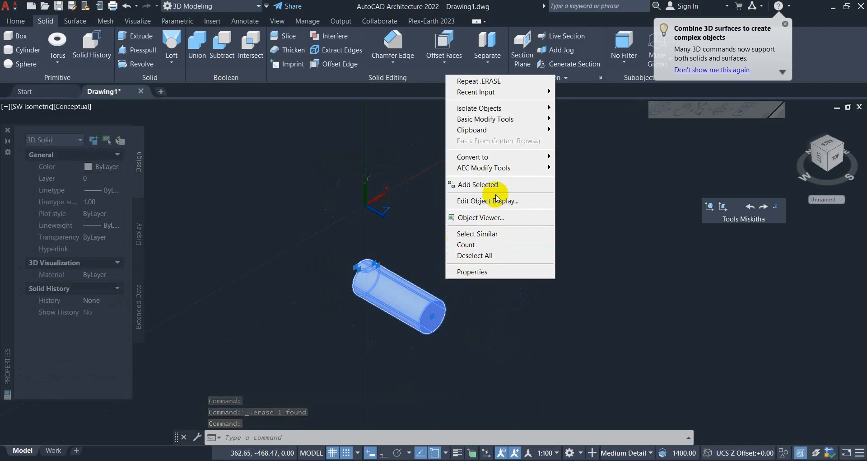
left_click(489, 219)
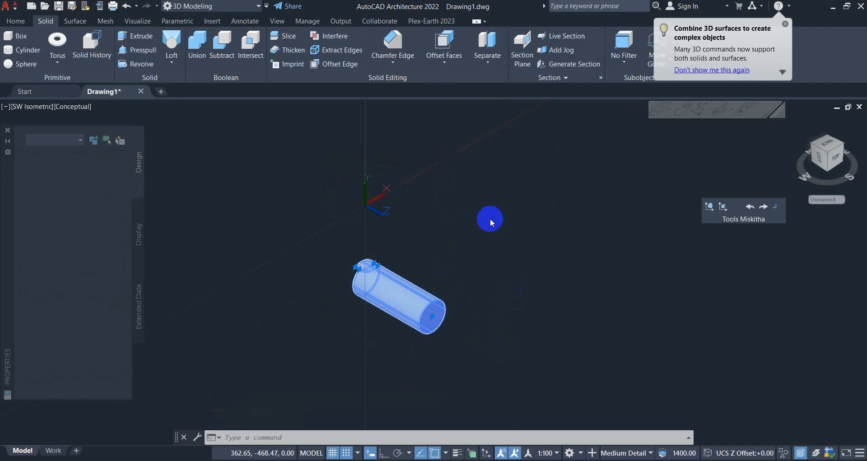
left_click_drag(352, 213, 469, 159)
right_click(470, 161)
left_click(496, 166)
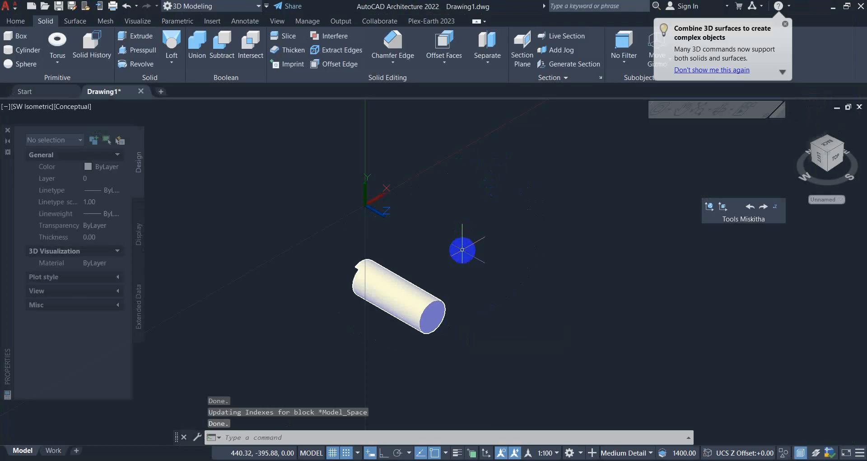
Step: Undo the erasing of the long cylinder and the block
type("u")
key("Return")
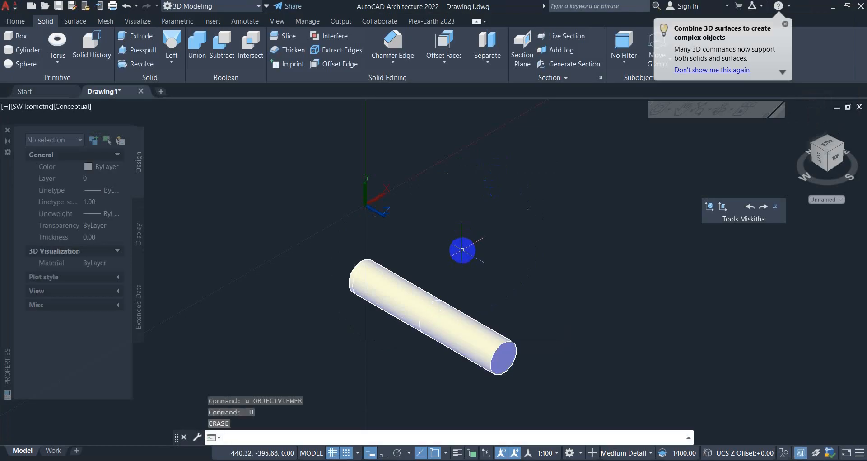
key("Return")
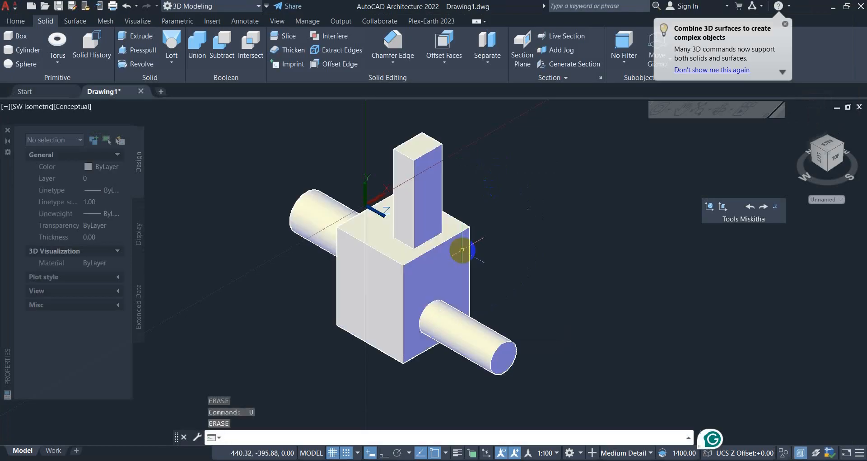
middle_click_drag(474, 277, 477, 307)
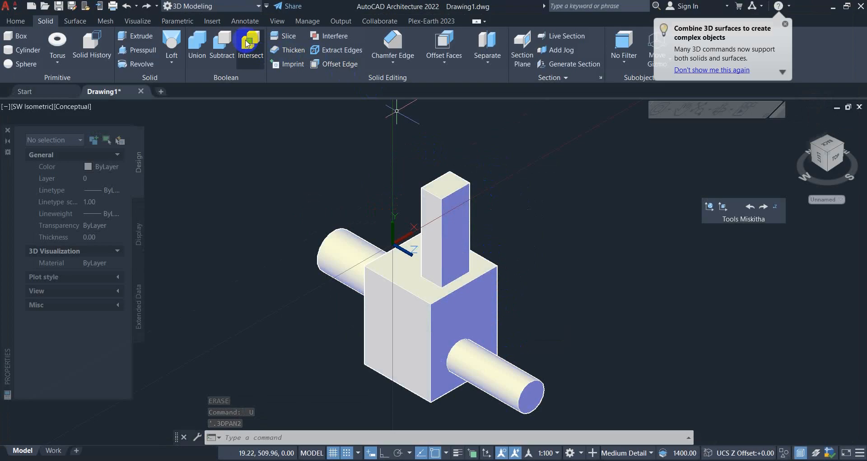
Step: Try to intersect the solids with only the block selected
left_click(484, 374)
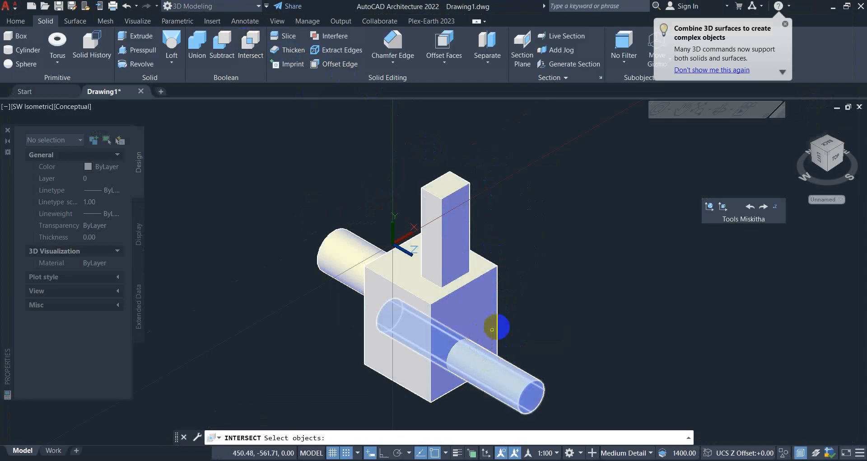
left_click(489, 312)
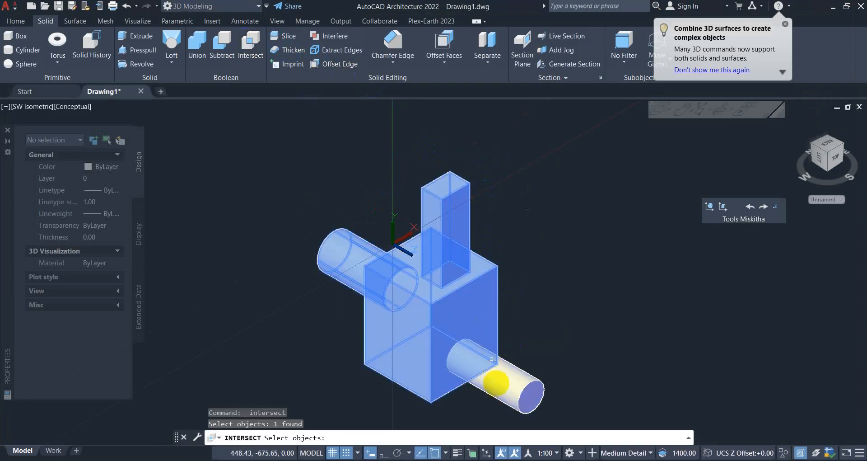
key("Return")
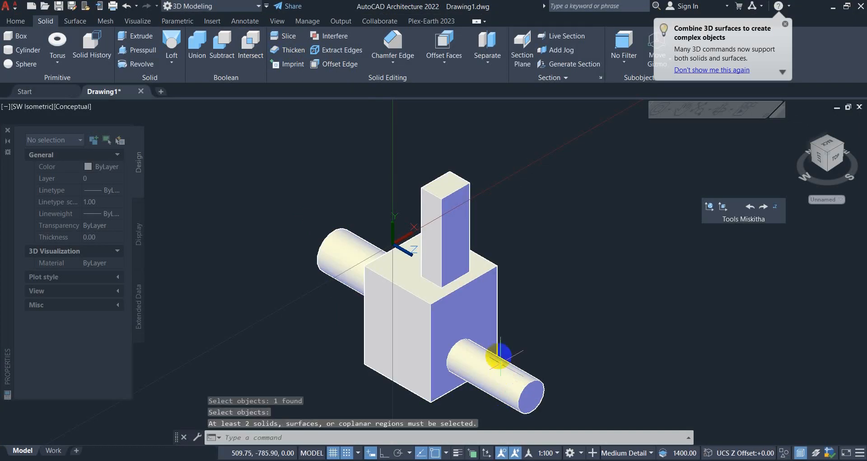
key("Escape")
key("Escape")
left_click(251, 43)
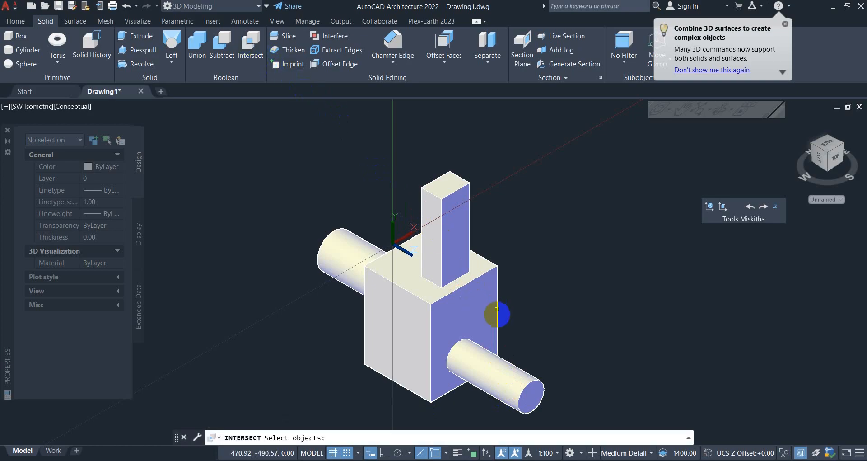
left_click(491, 303)
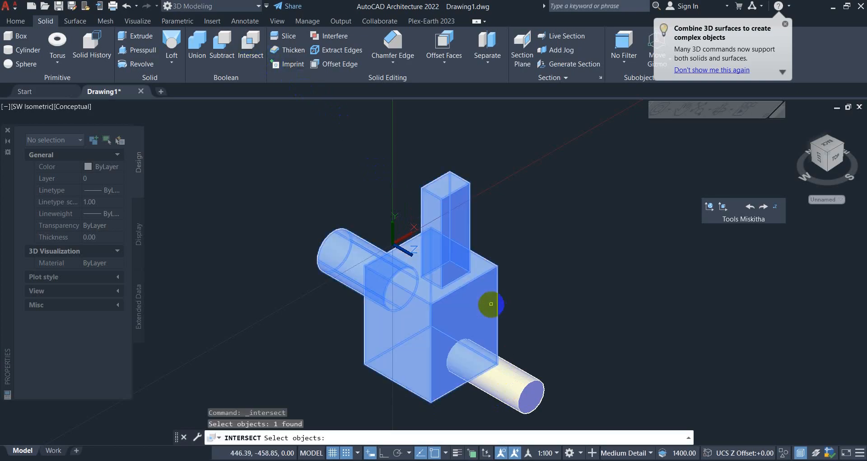
key("Return")
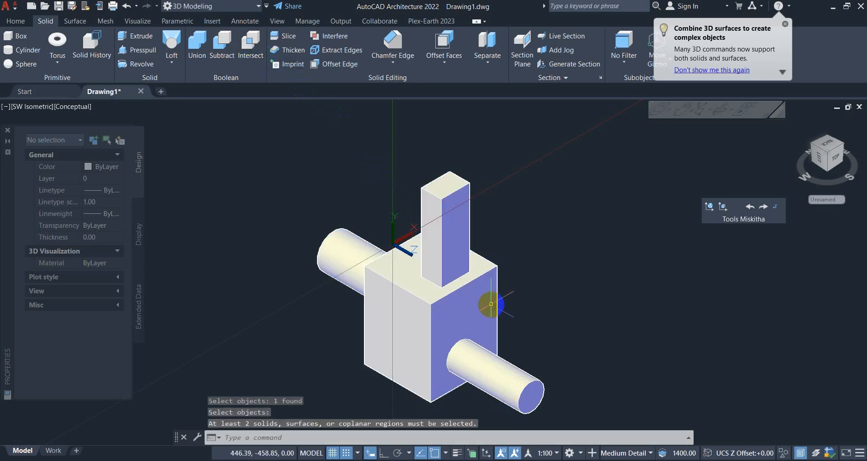
key("Escape")
key("Escape")
key("Escape")
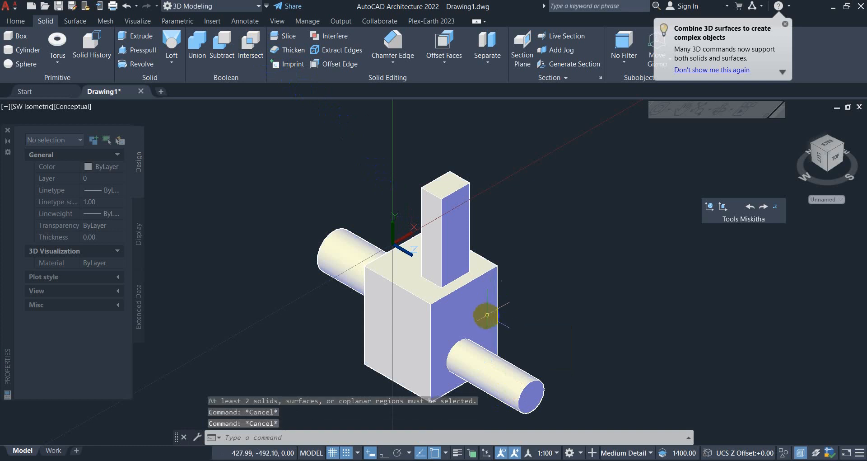
left_click(505, 376)
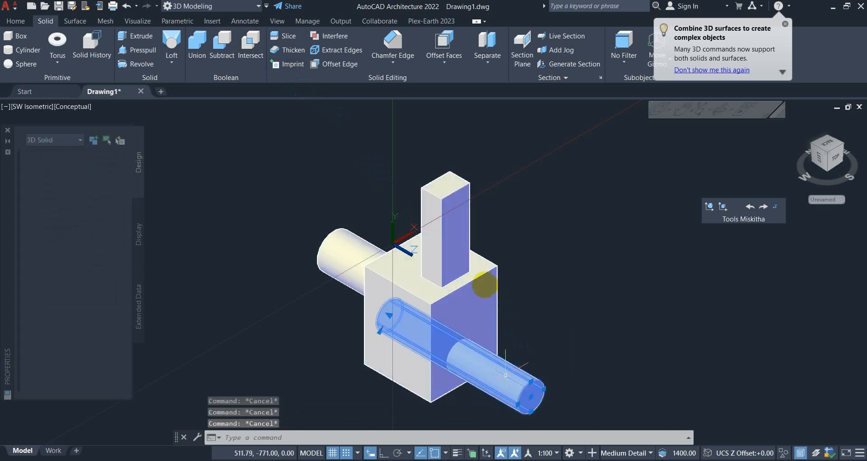
left_click_drag(520, 349, 483, 284)
key("Escape")
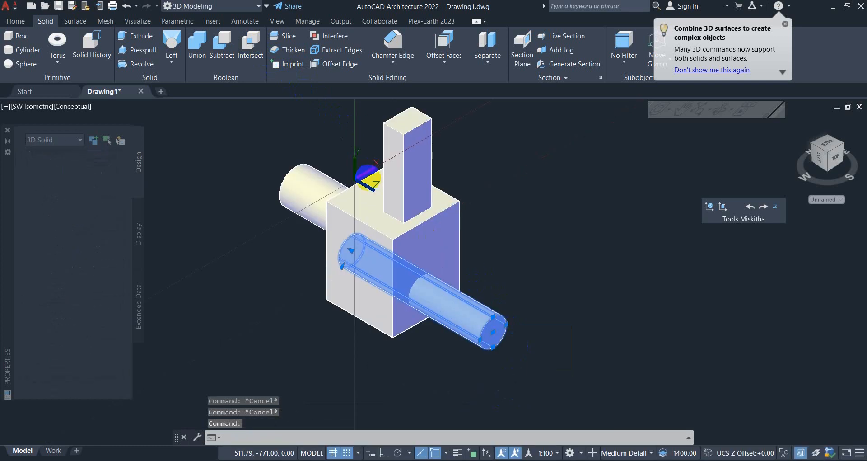
key("Escape")
Step: Intersect the block, including its attached column and side cylinder, with the long cylinder
left_click(252, 45)
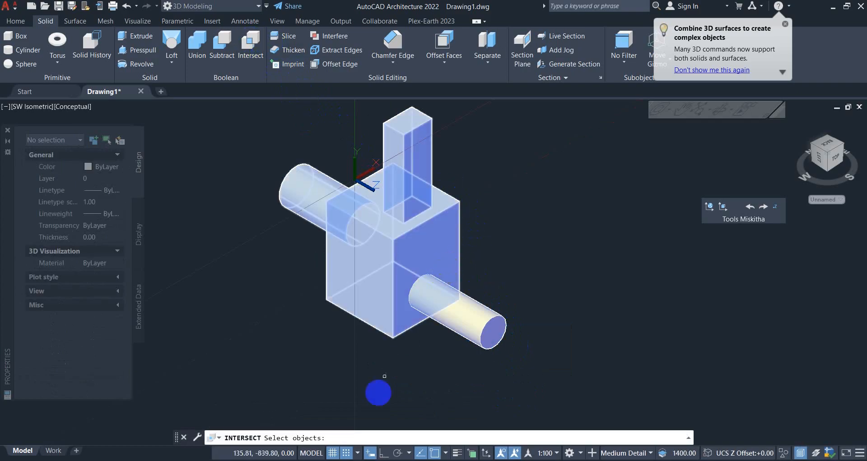
left_click(451, 249)
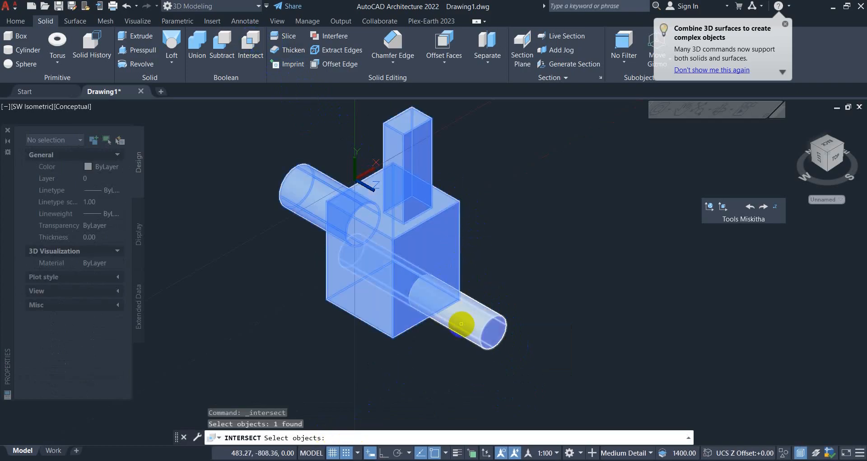
left_click(464, 324)
right_click(509, 253)
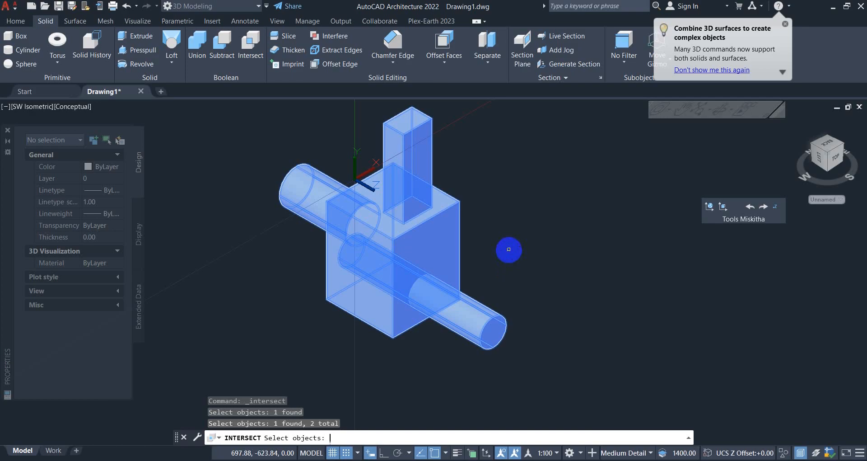
left_click(396, 290)
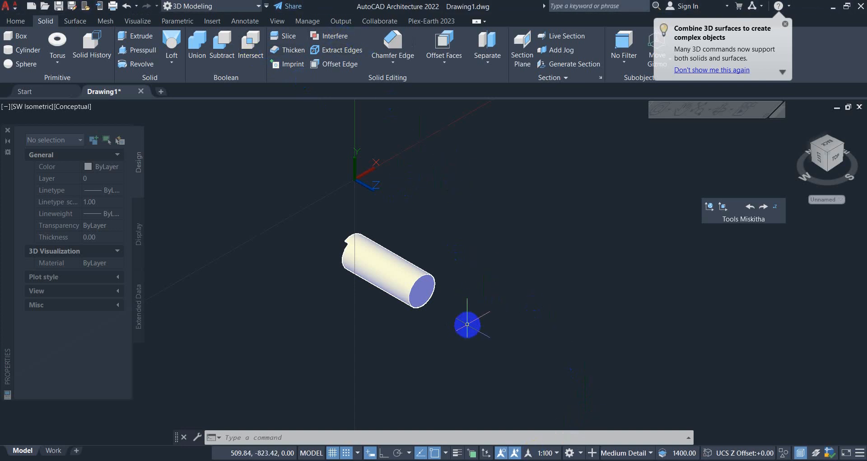
Step: Undo the intersection of the block and the long cylinder, and clear the selection
type("U")
key("Return")
scroll(467, 324, "down", 2)
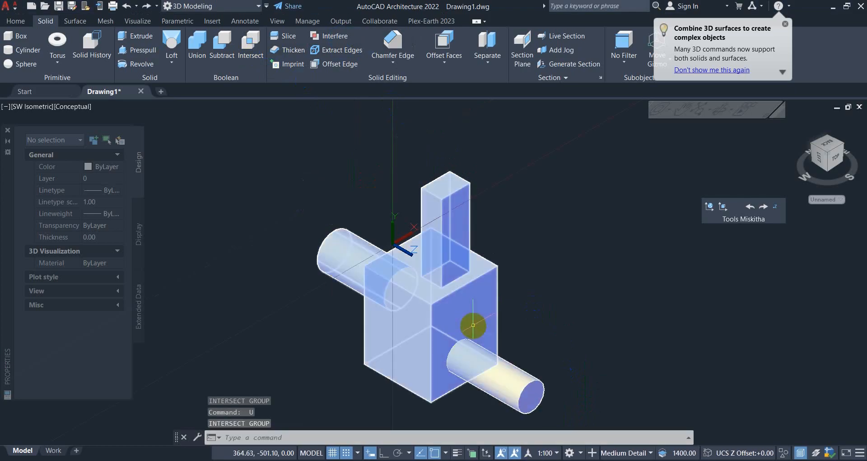
left_click(472, 323)
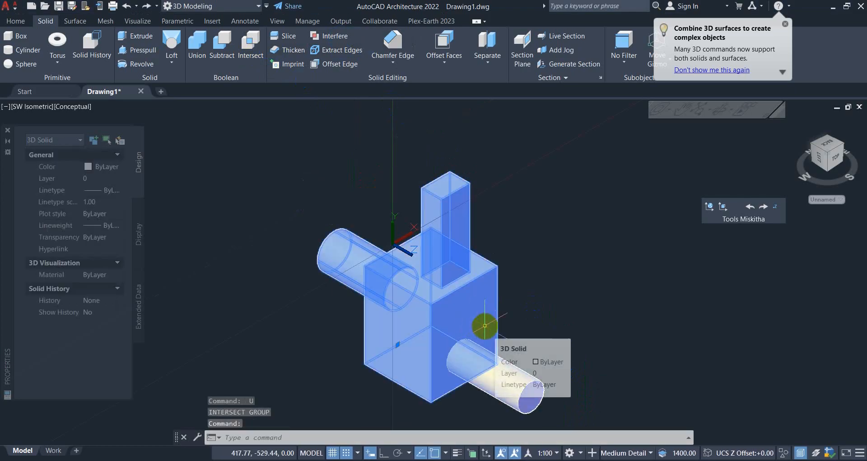
left_click(486, 378)
key("Escape")
key("Escape")
key("Escape")
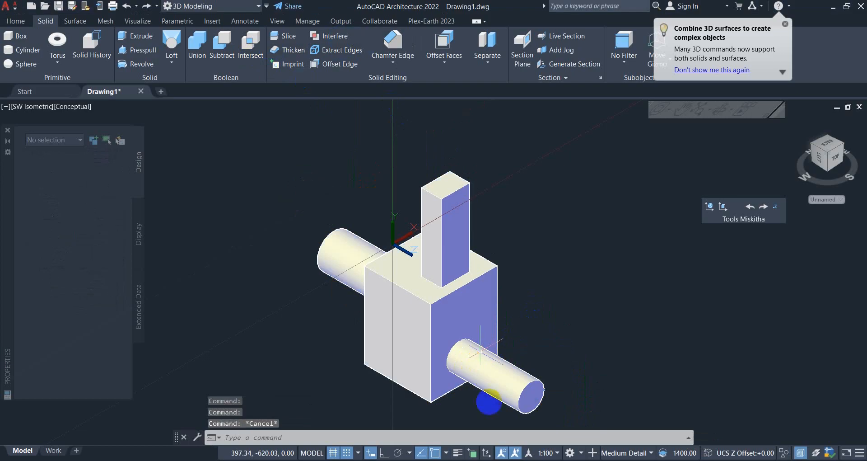
scroll(551, 358, "up", 1)
middle_click_drag(552, 357, 535, 303)
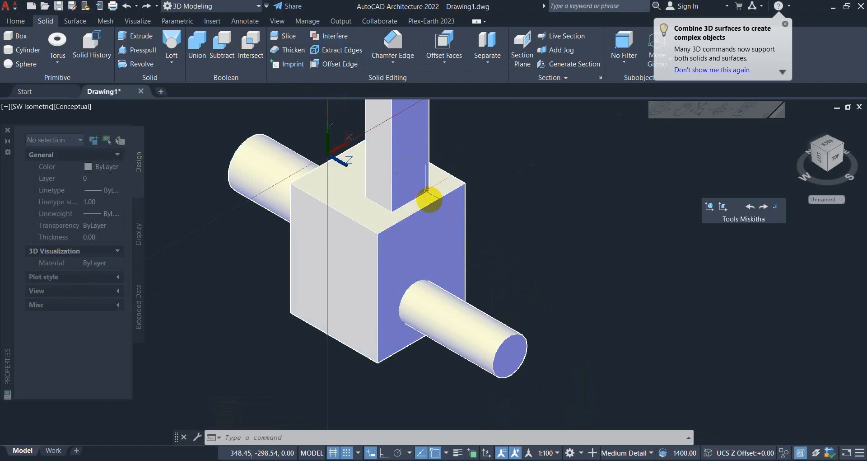
left_click(332, 64)
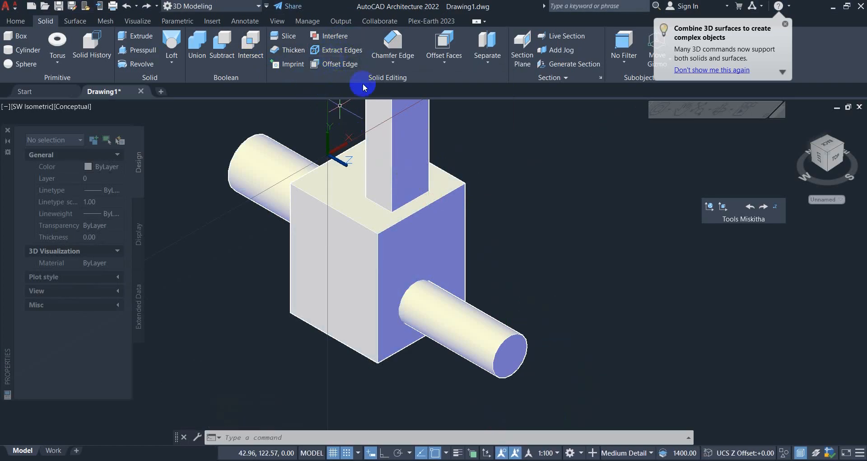
scroll(455, 219, "down", 1)
middle_click_drag(457, 219, 464, 244)
key("Escape")
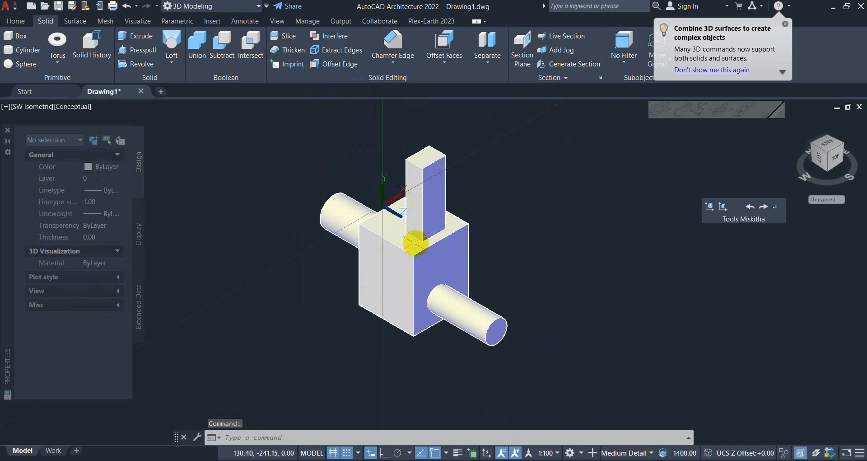
Step: Erase the block and the long cylinder from the model
left_click(447, 257)
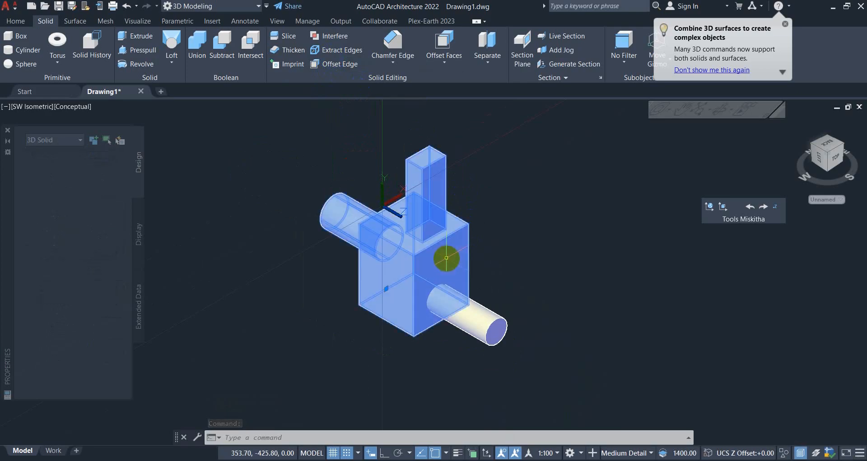
key("Delete")
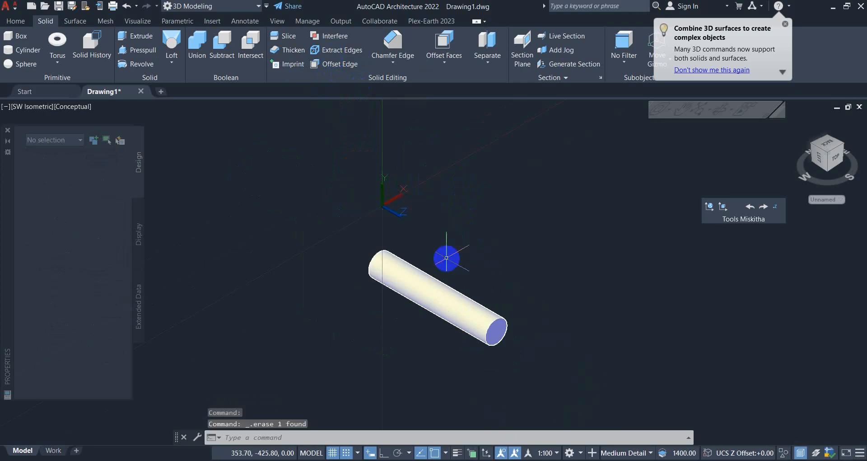
left_click(434, 291)
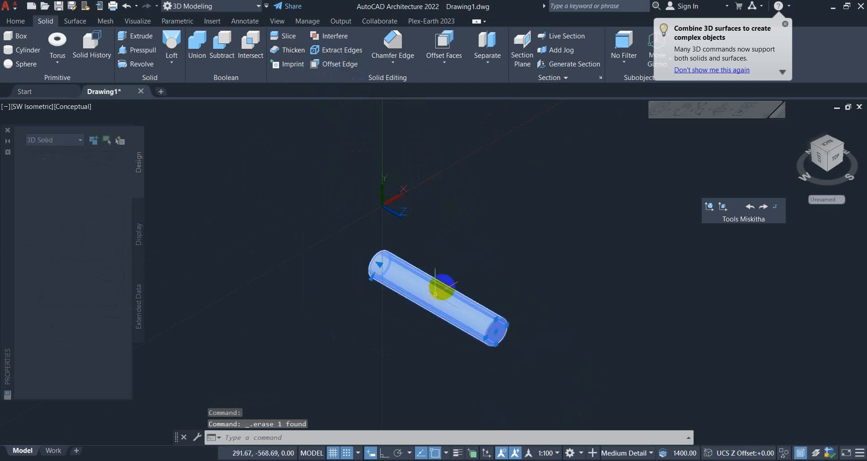
key("Delete")
Step: Undo the erasing of the block and the long cylinder
type("u")
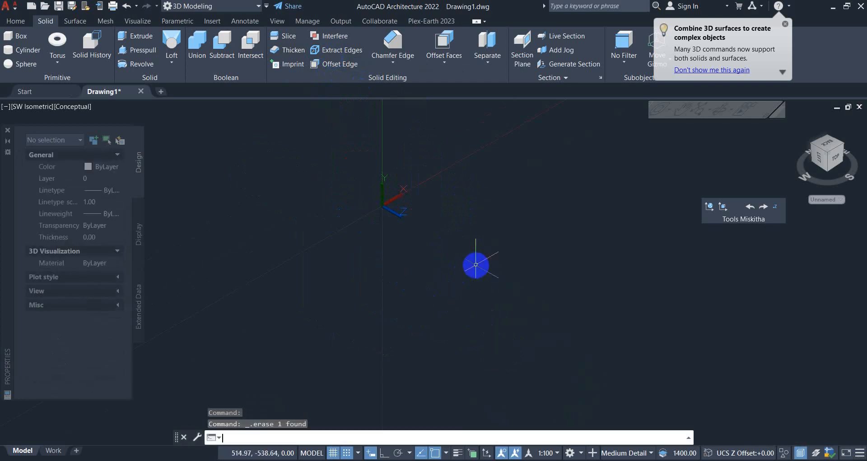
key("Return")
right_click(476, 265)
right_click(476, 265)
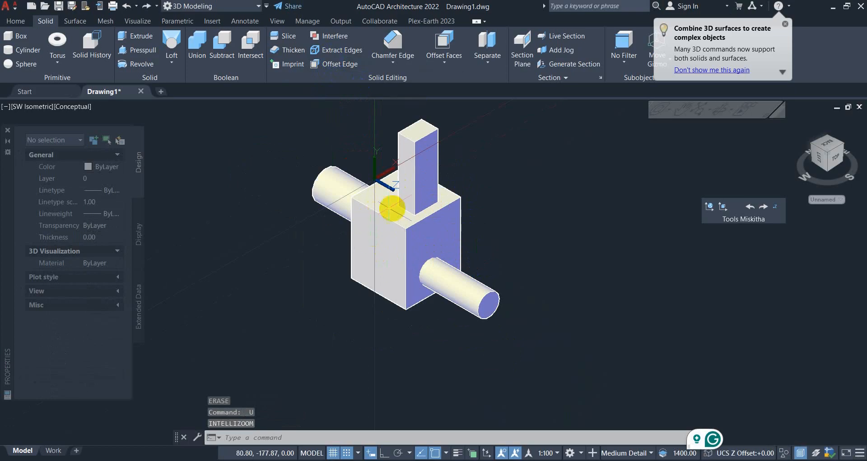
Step: Extract the edges of the block with its attached column and side cylinder
left_click(335, 52)
left_click(420, 233)
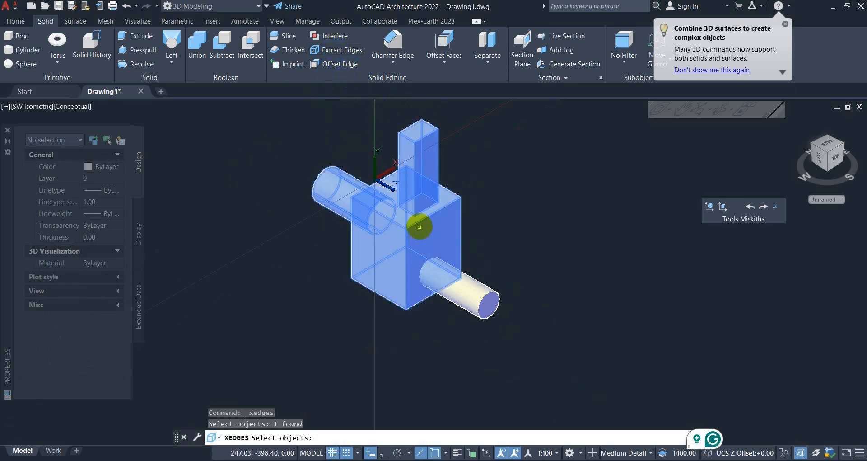
right_click(482, 209)
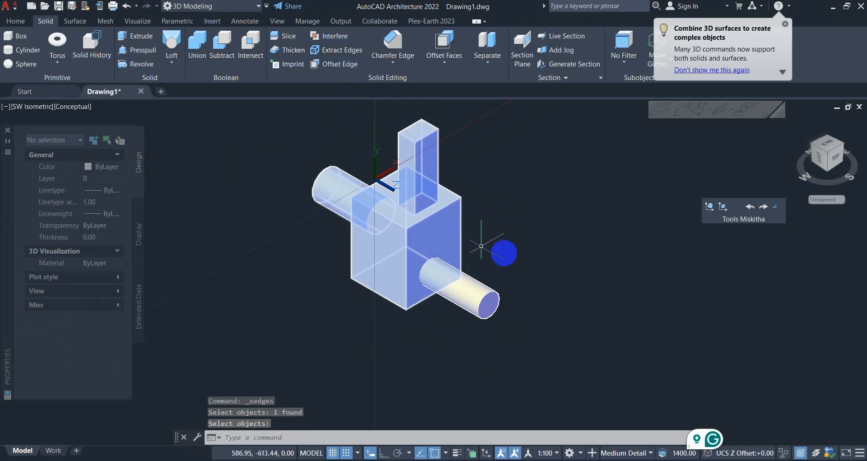
Step: Erase the block and the long cylinder, leaving only the extracted wireframe edges
left_click(440, 246)
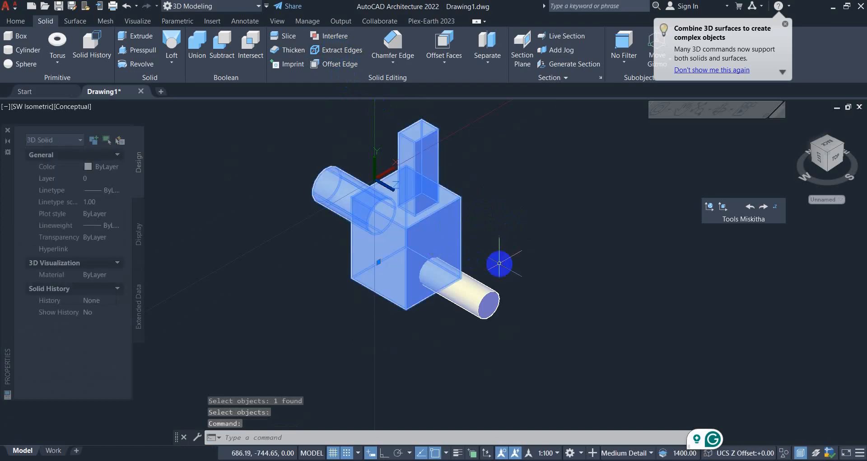
key("Delete")
left_click(478, 297)
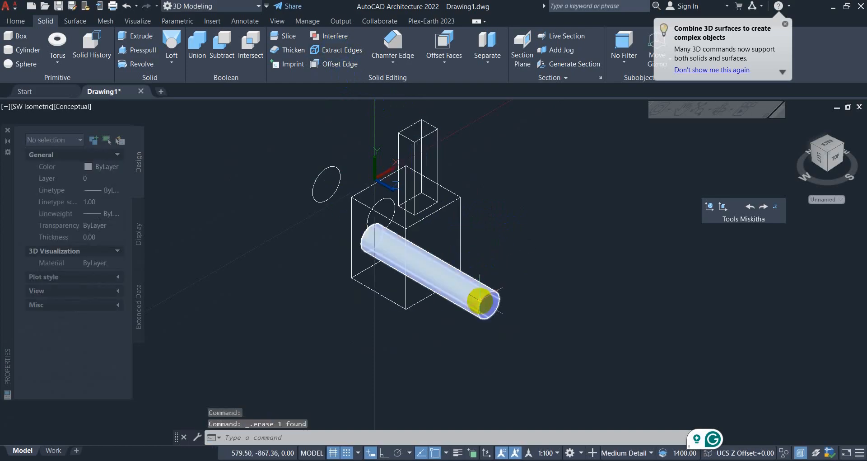
key("Delete")
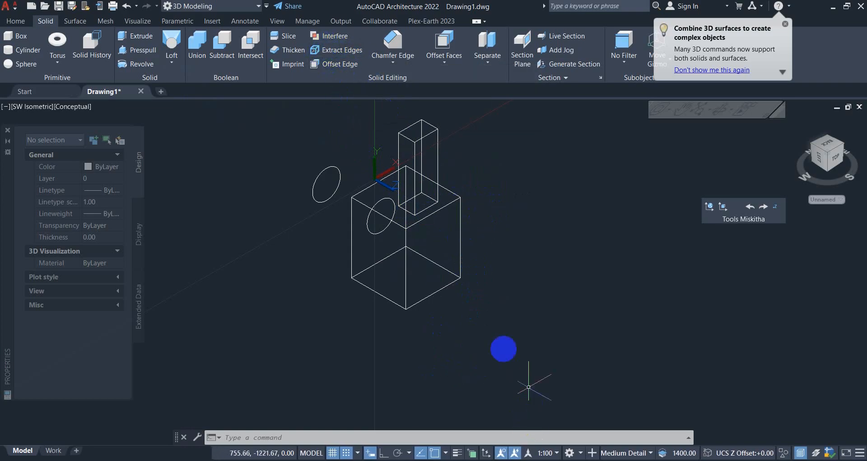
Step: Undo the two erasures, the edge extraction and the earlier operations back through the Interfere command
left_click(541, 436)
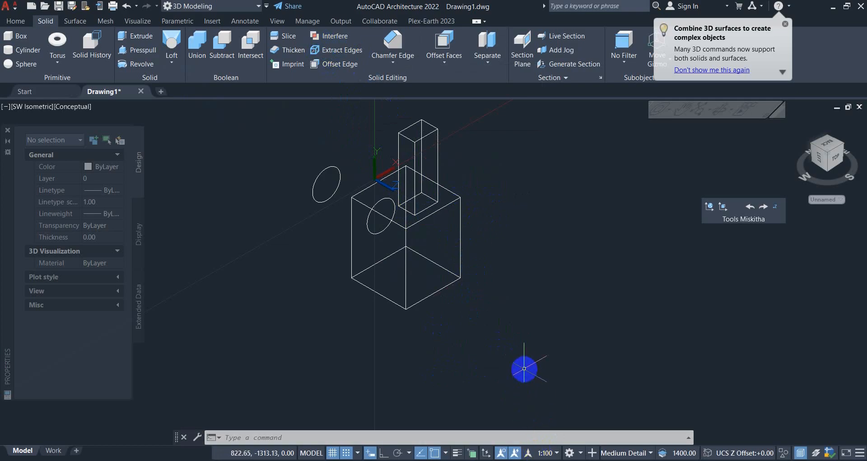
key("ctrl+z")
key("Return")
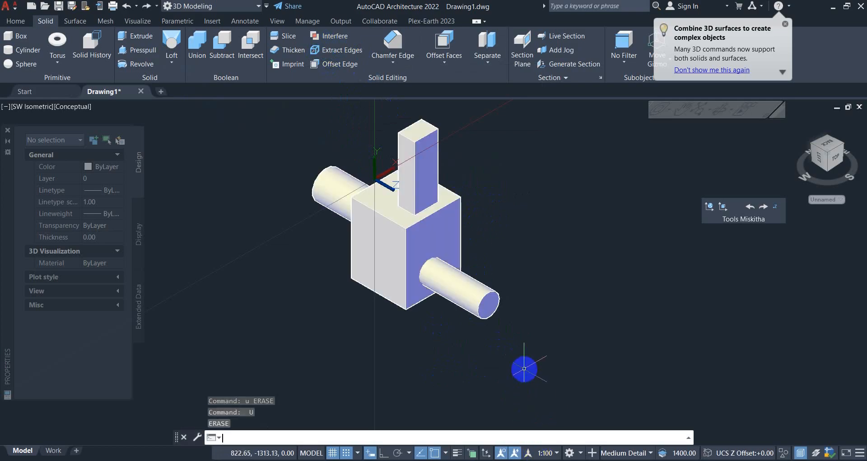
key("Return")
Step: Erase the block to check for leftover edges, and undo the erasing
left_click(453, 241)
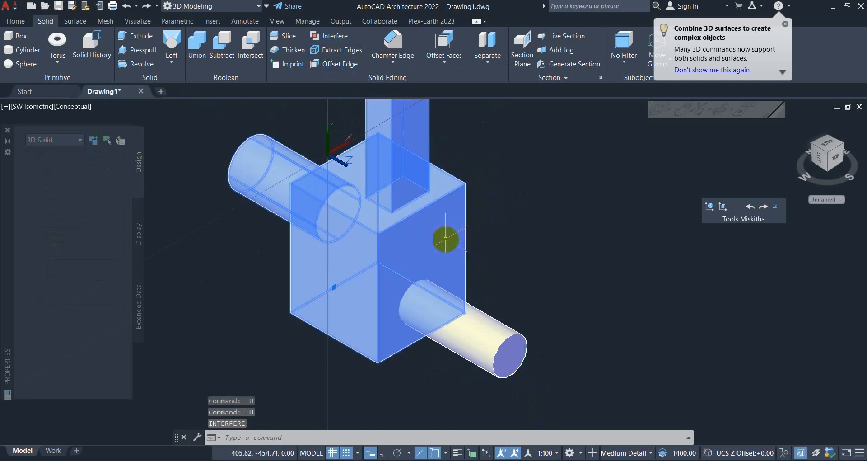
key("Delete")
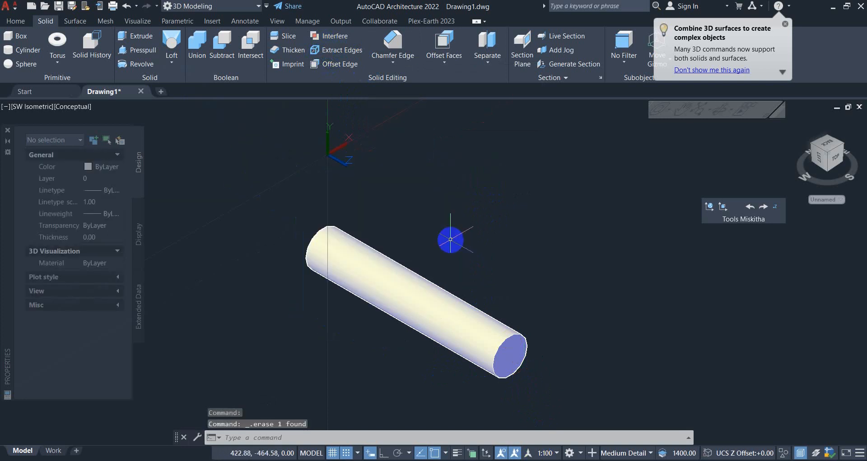
type("u")
key("Return")
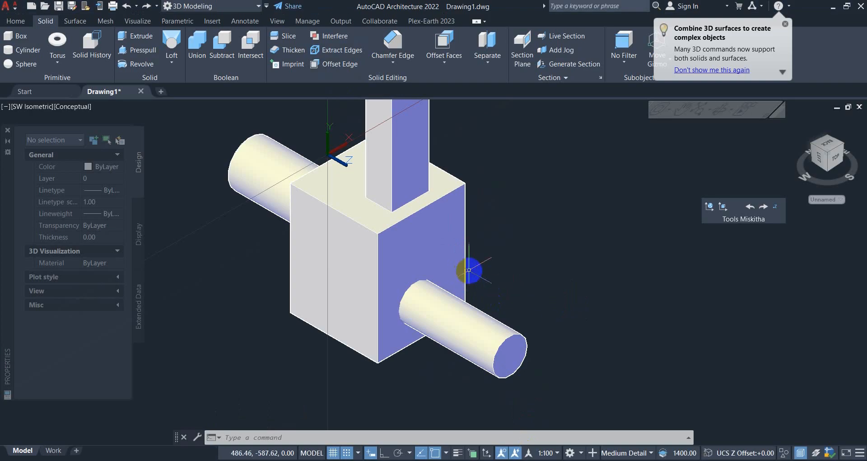
middle_click_drag(523, 291, 503, 285)
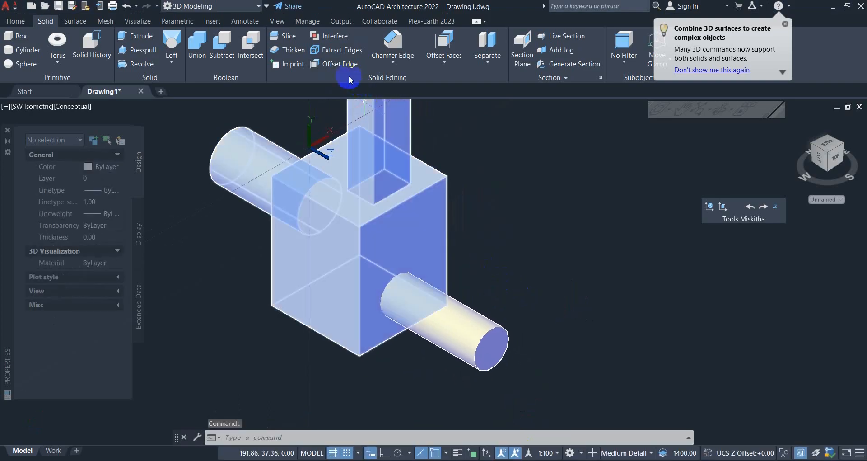
Step: Offset the edges of the block's face around the protruding thin cylinder outward, and erase the resulting polyline
left_click(334, 65)
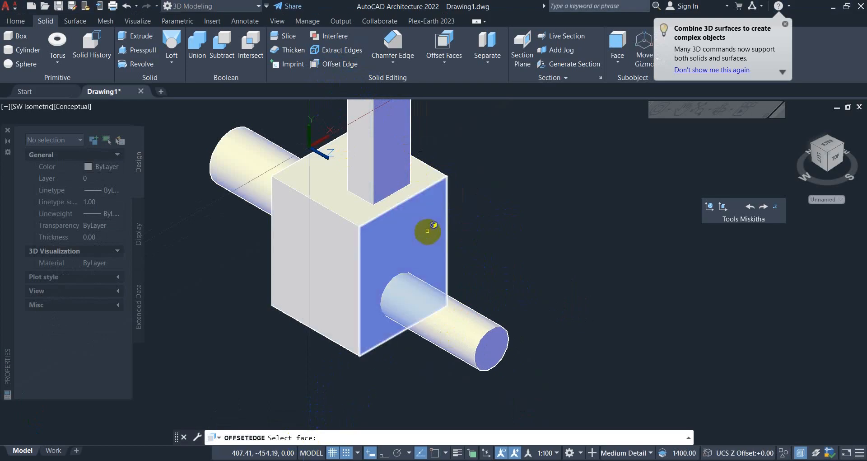
left_click(422, 244)
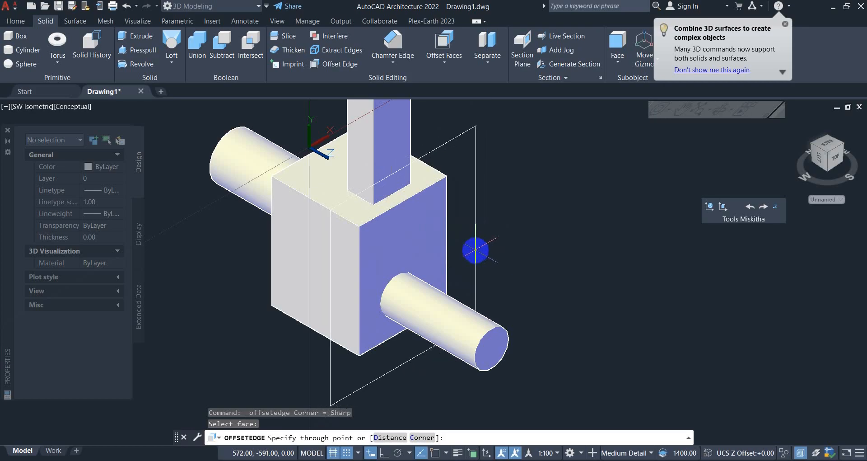
left_click(475, 250)
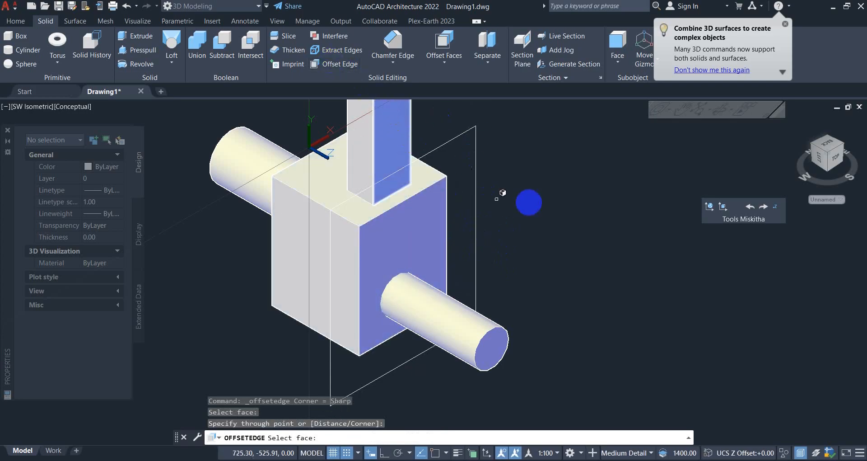
key("Return")
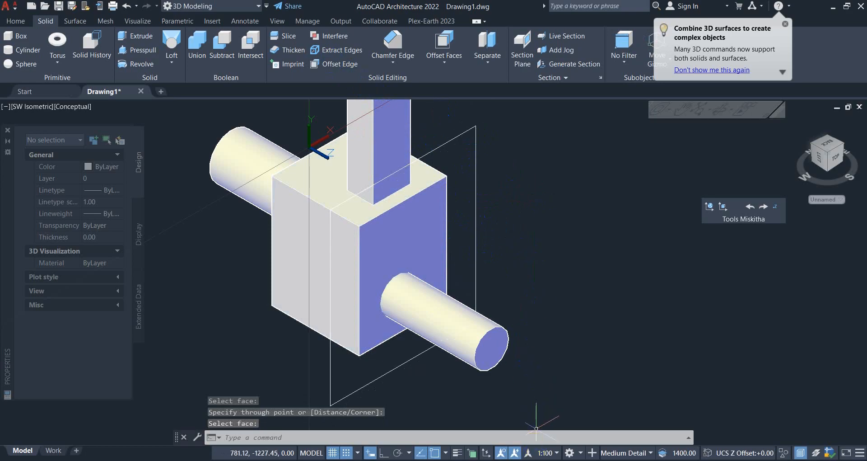
left_click(476, 270)
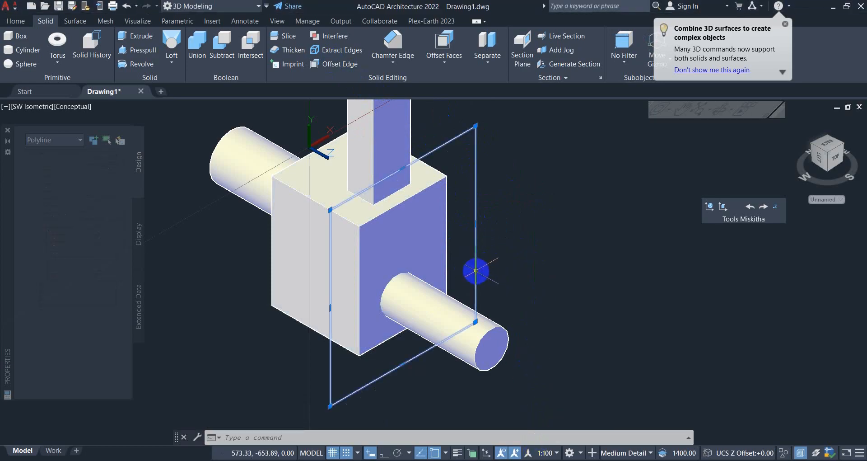
key("Delete")
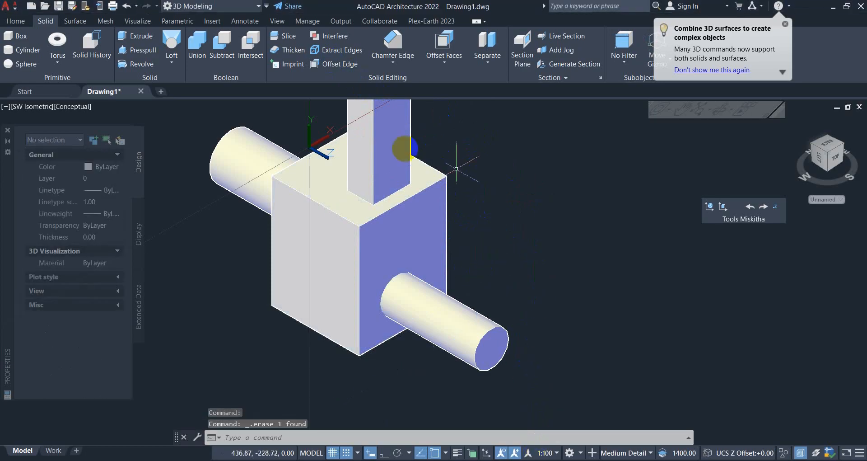
left_click(394, 62)
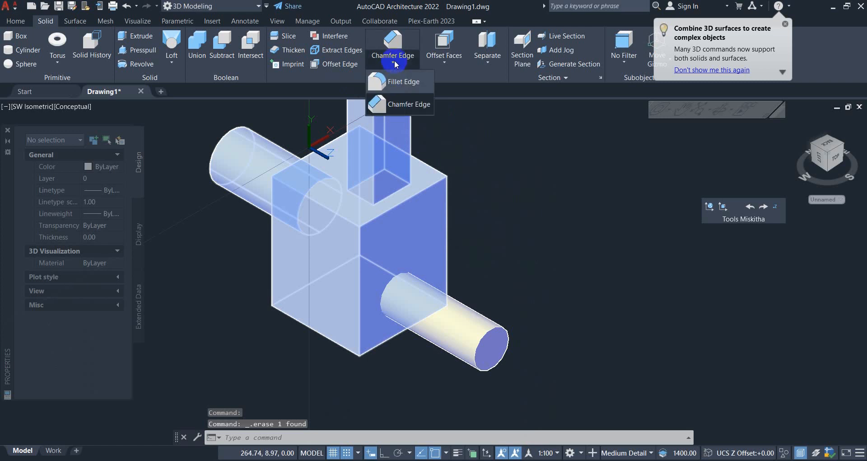
left_click(400, 83)
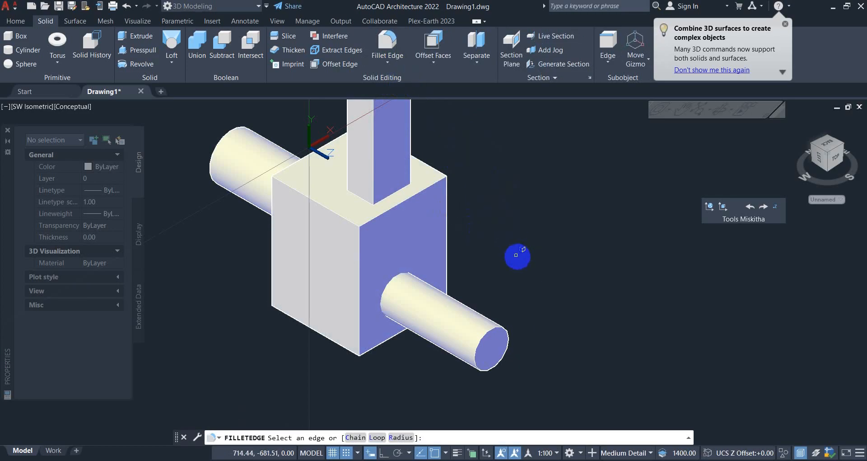
key("Escape")
key("Escape")
key("Escape")
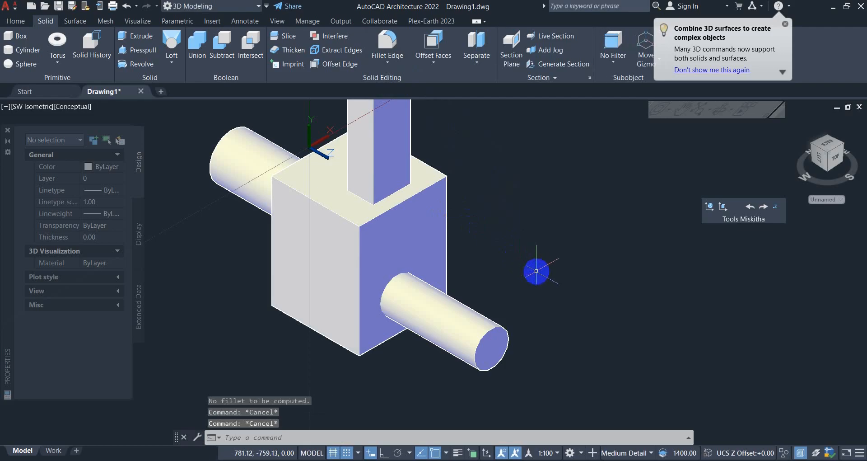
Step: Draw two crossing single-segment polylines in the empty space beside the block
type("pl")
key("Return")
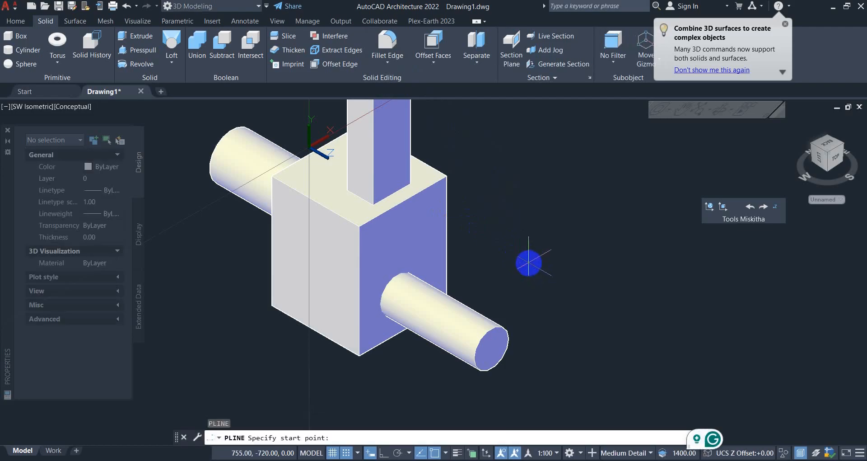
left_click(529, 263)
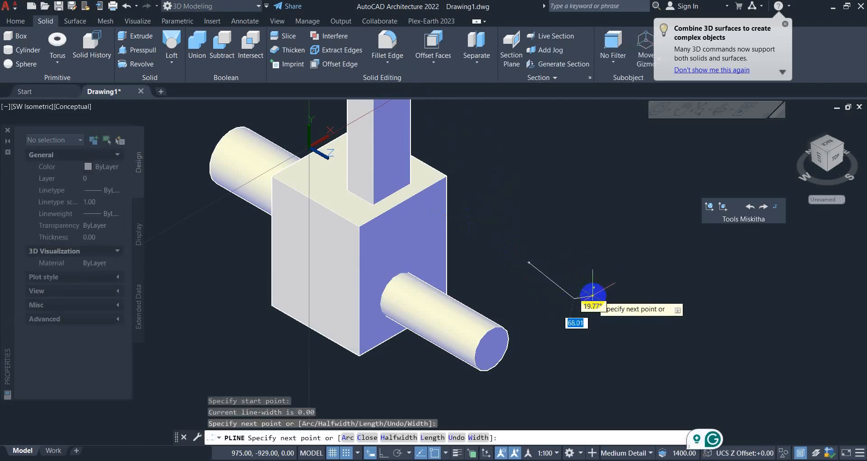
left_click(575, 298)
key("Return")
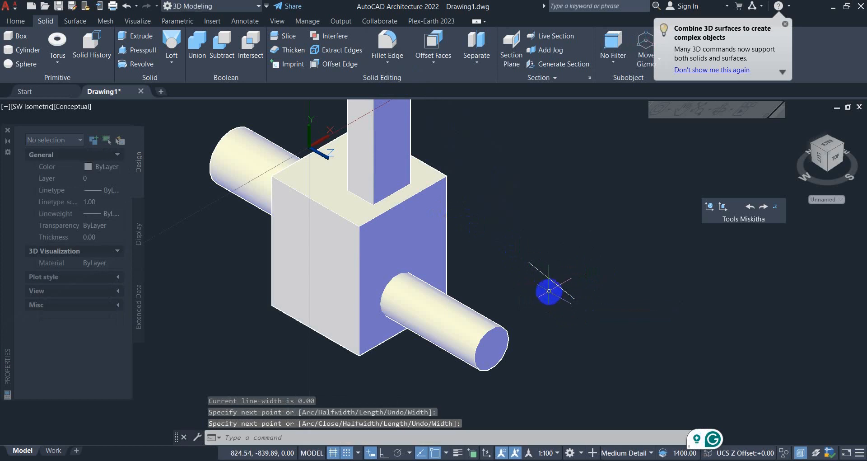
key("Return")
left_click(544, 293)
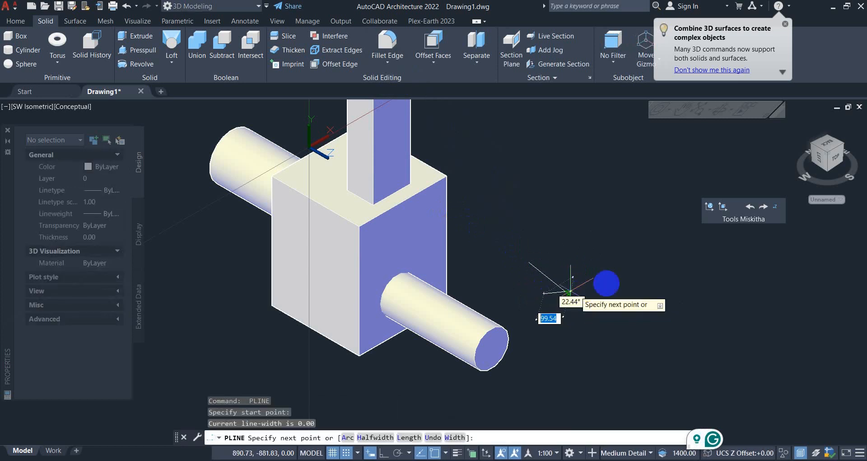
left_click(618, 276)
key("Escape")
key("Escape")
type("f")
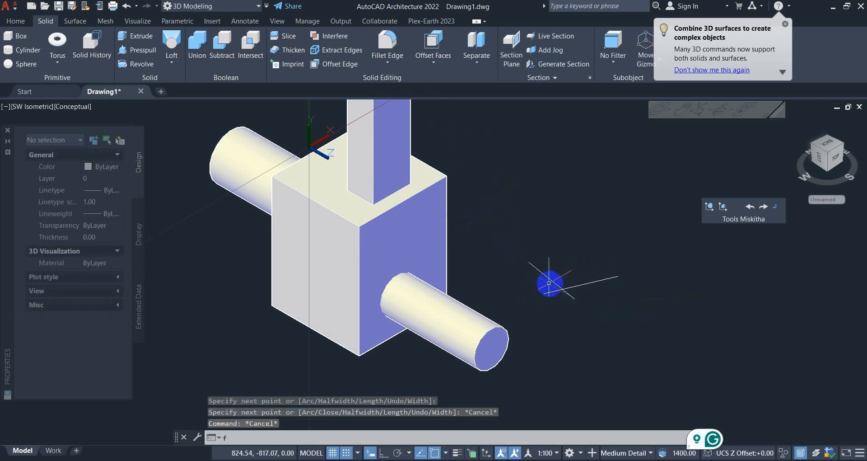
key("Return")
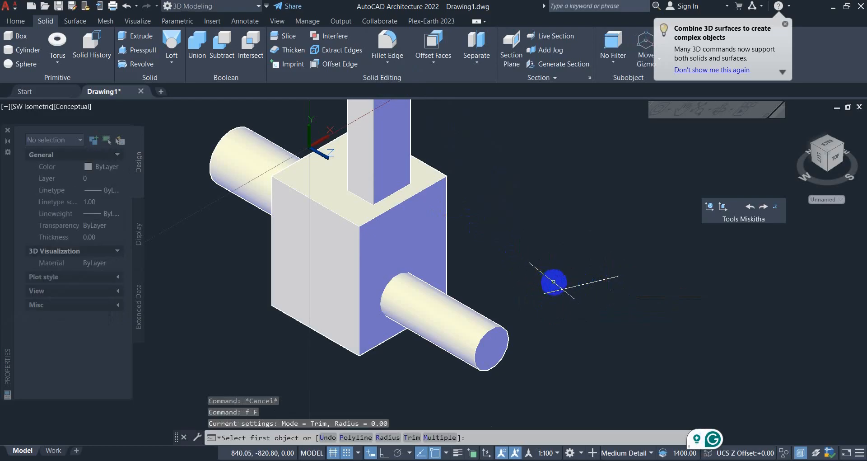
left_click(555, 282)
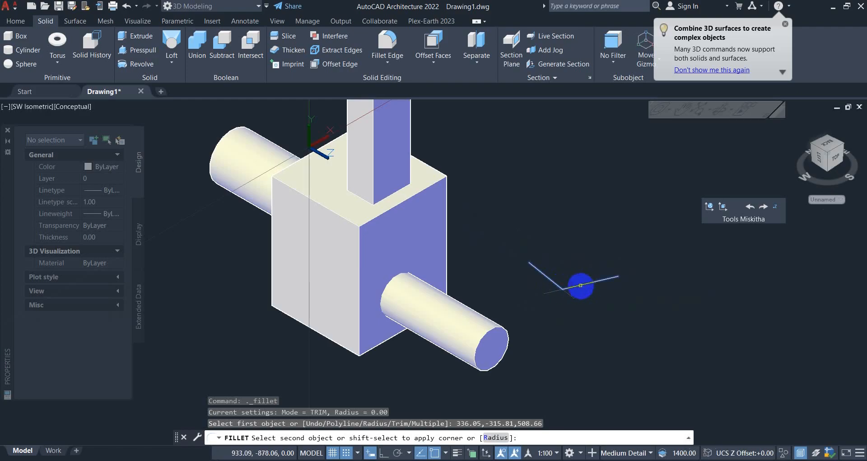
scroll(580, 286, "up", 2)
key("Escape")
key("Escape")
key("Escape")
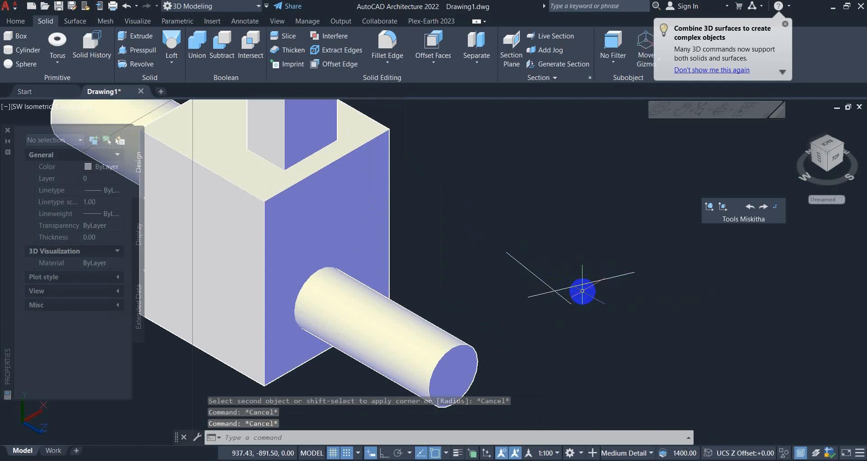
Step: Fillet the two crossing polylines with a radius of 25
type("f")
key("Return")
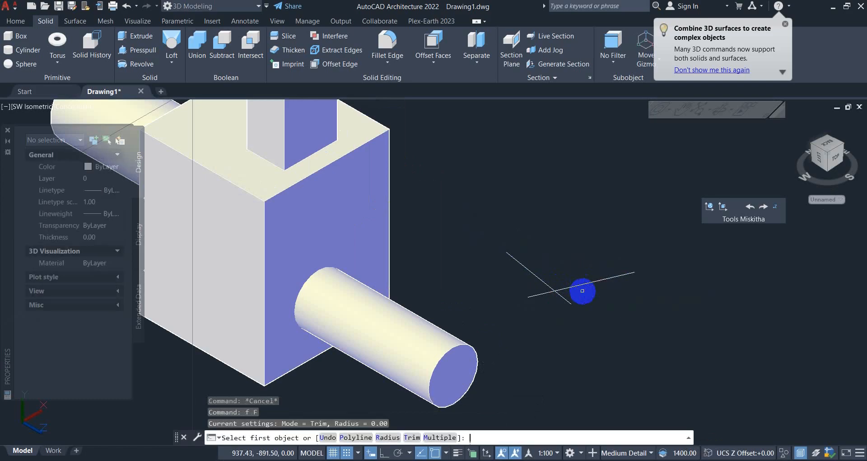
left_click(386, 436)
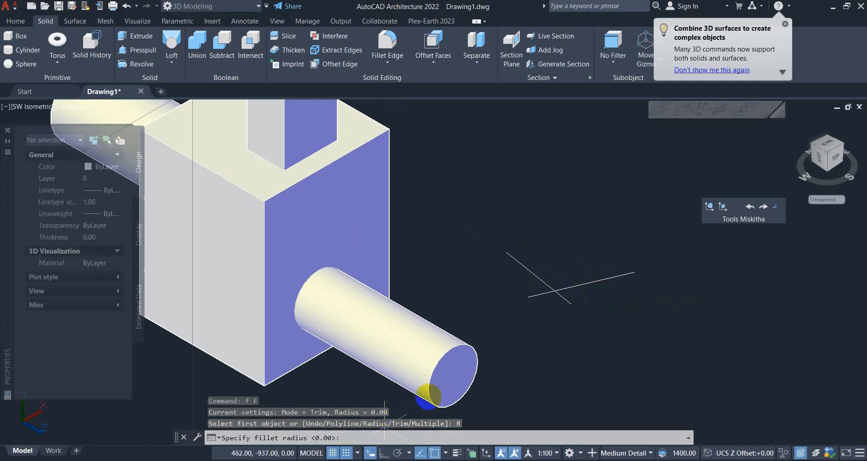
type("25")
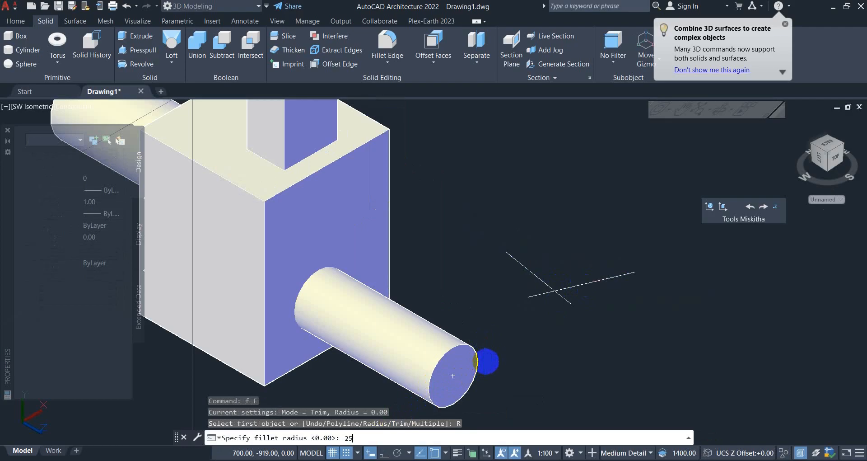
key("Return")
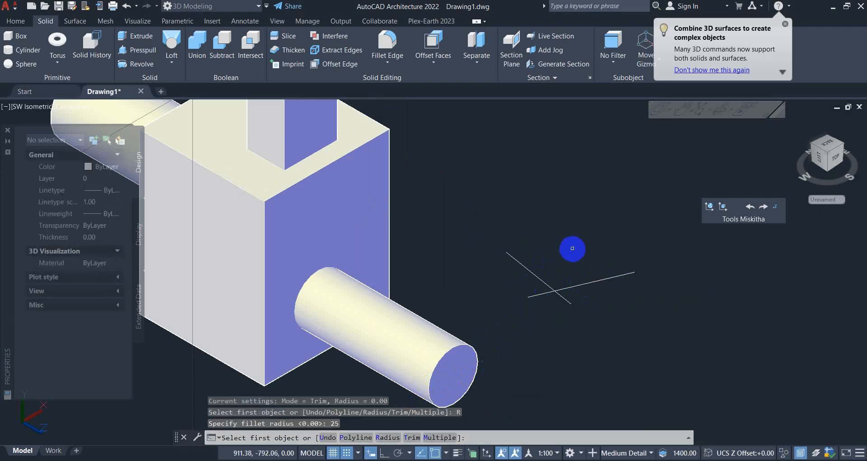
left_click(542, 277)
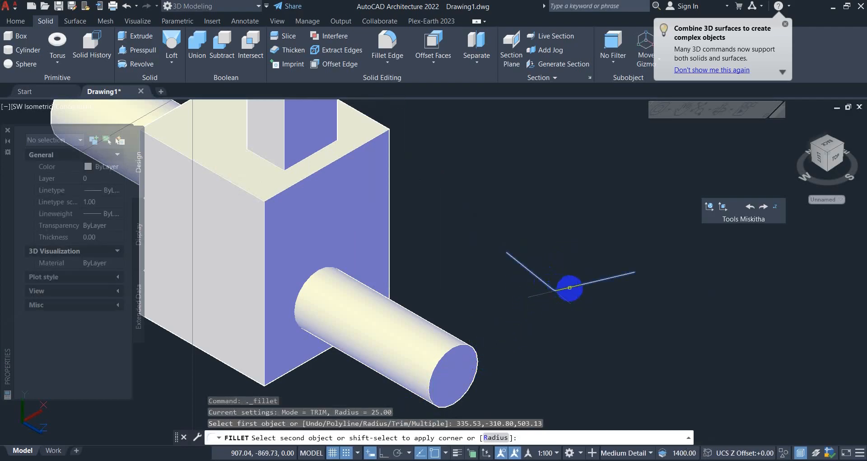
left_click(572, 287)
scroll(559, 293, "up", 4)
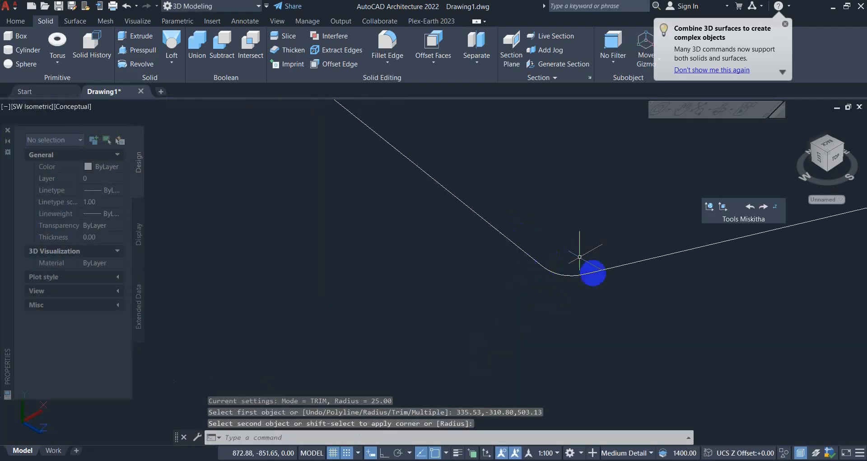
Step: Erase the filleted polyline beside the block
left_click(557, 274)
scroll(556, 274, "down", 5)
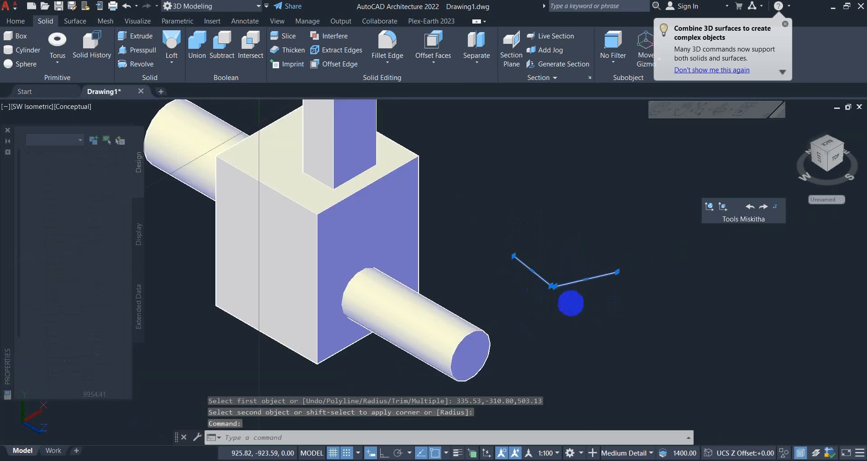
key("Escape")
key("Escape")
left_click(567, 303)
left_click(529, 266)
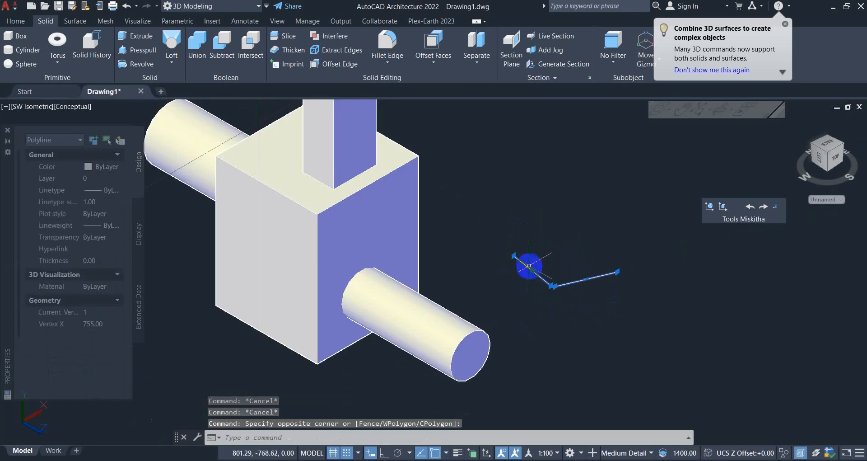
key("Delete")
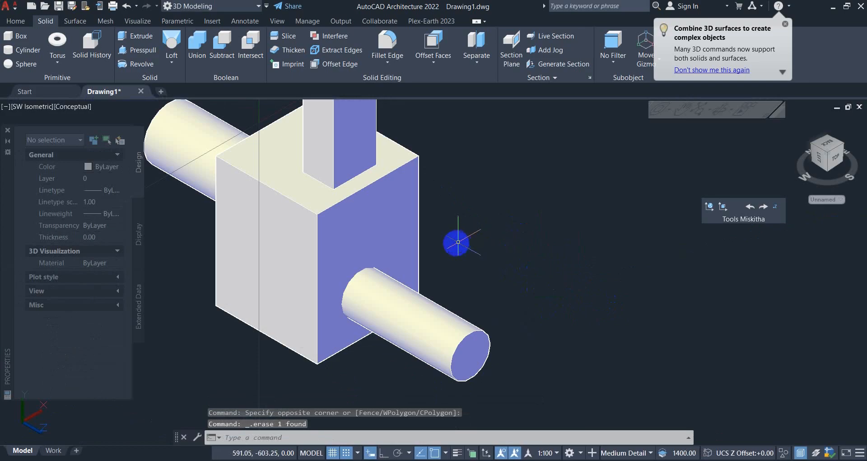
Step: Apply Fillet Edge with a radius of 50 to the block's outer vertical edge behind the thin cylinder
middle_click_drag(457, 242, 474, 242)
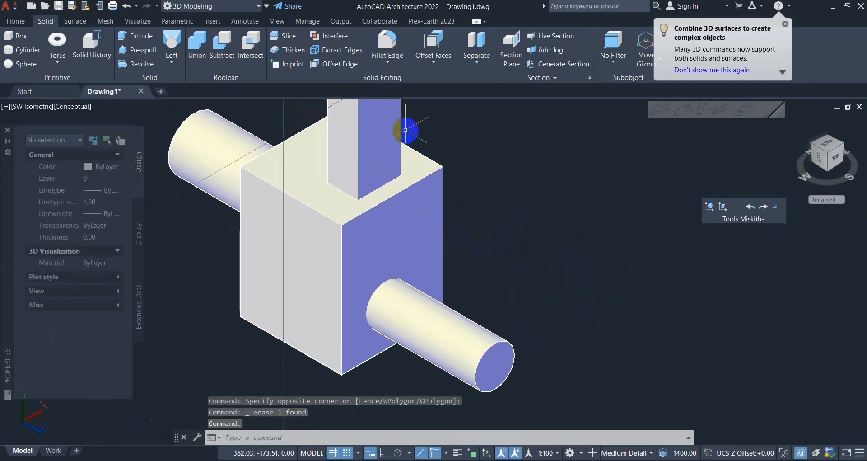
left_click(390, 47)
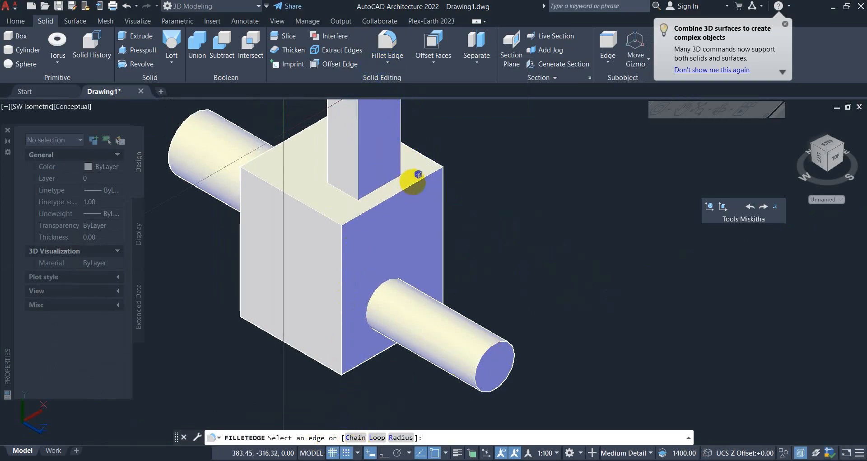
left_click(445, 213)
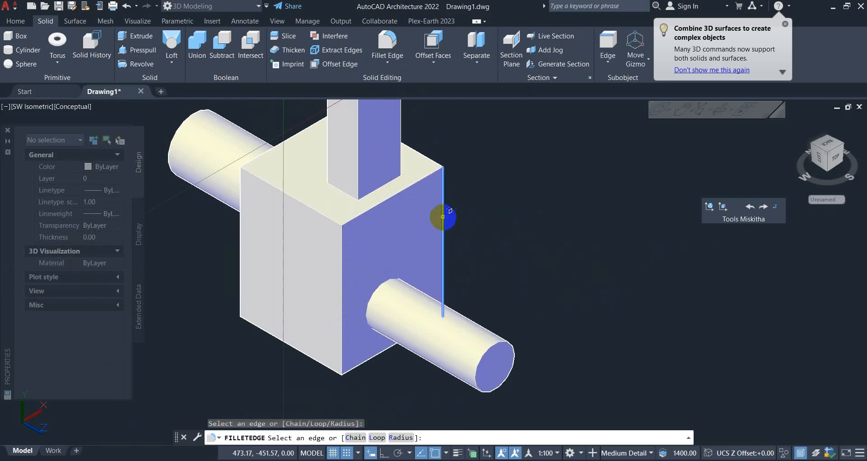
left_click(399, 437)
type("5")
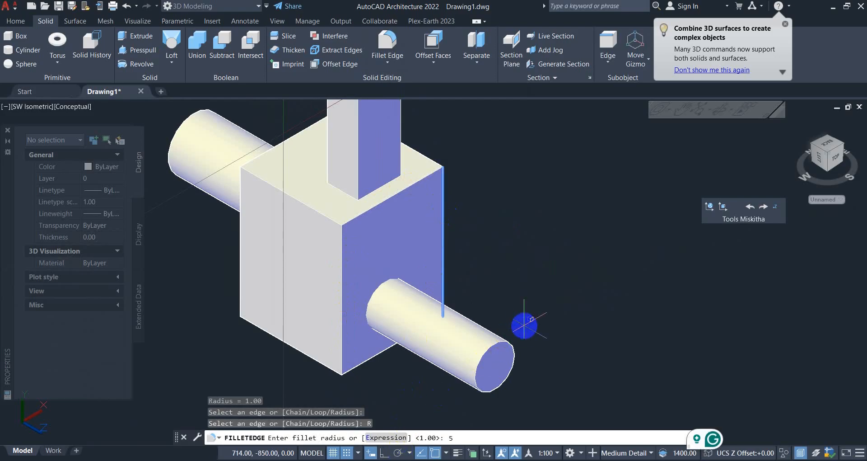
type("0")
key("Return")
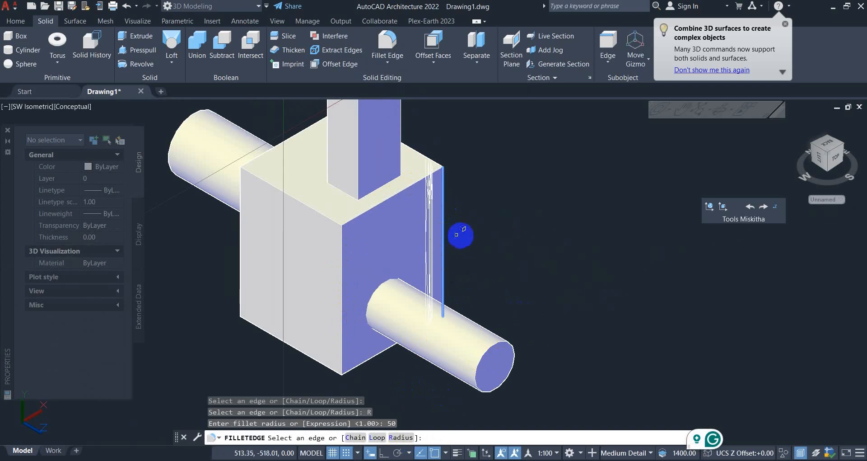
right_click(464, 228)
left_click(479, 235)
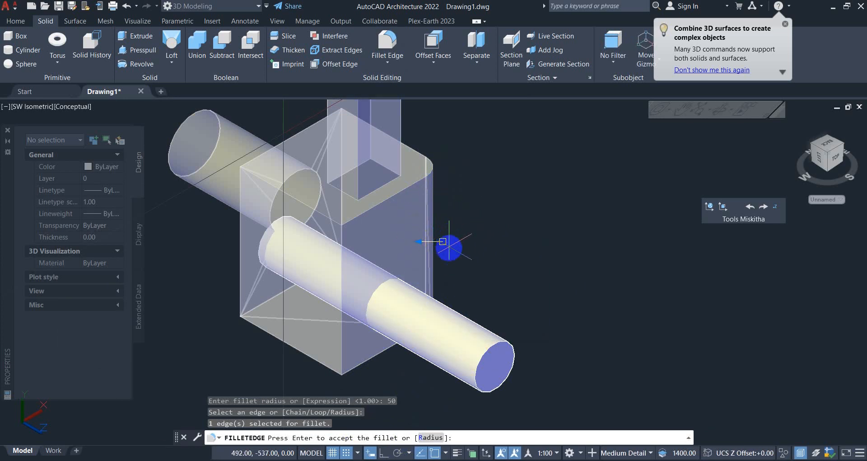
Step: Change the previewed edge fillet's radius to 15, enlarge it slightly with its grip, and accept the fillet
left_click(419, 241)
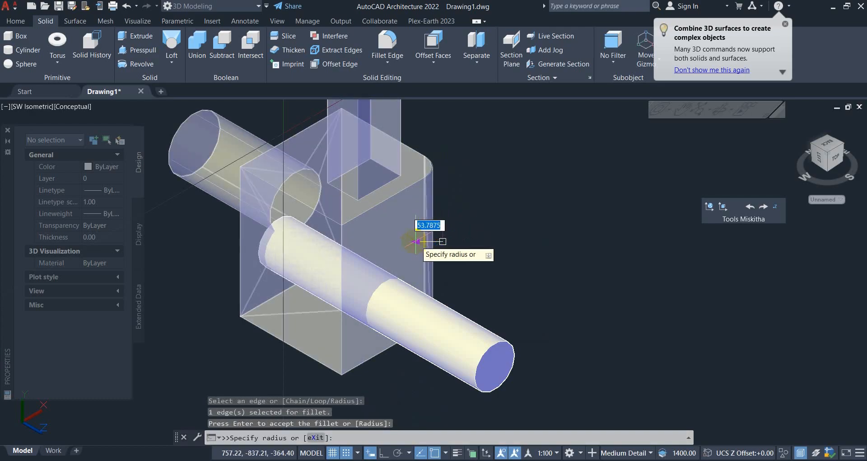
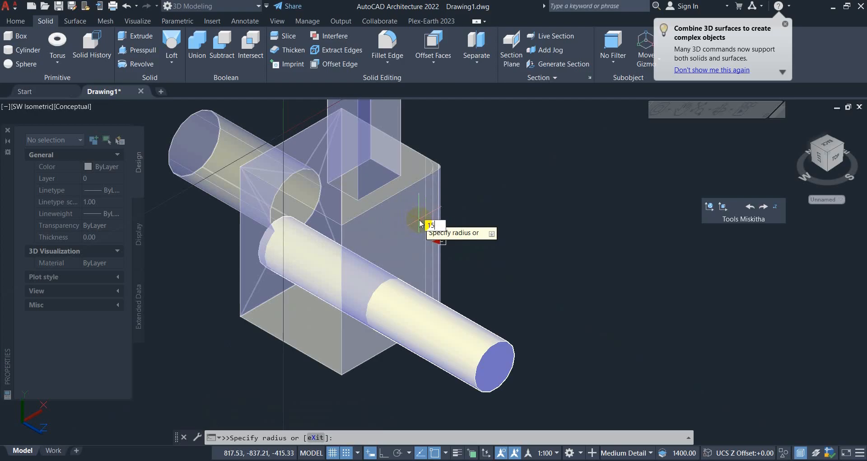
key("Return")
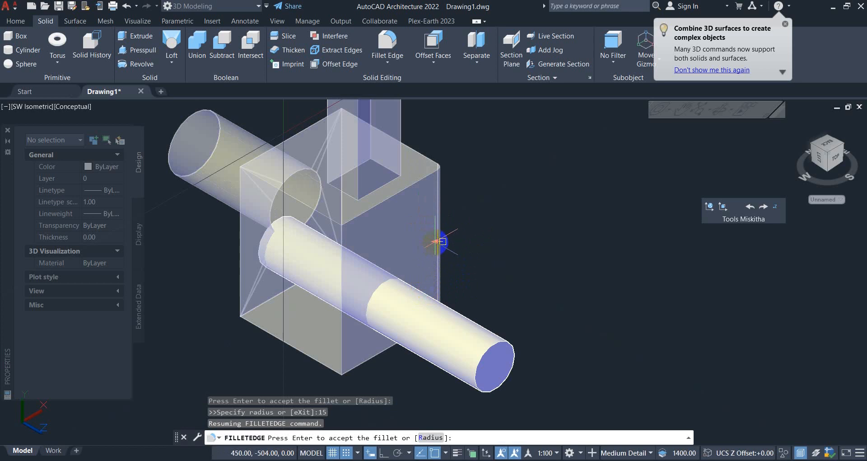
left_click(436, 242)
left_click(429, 241)
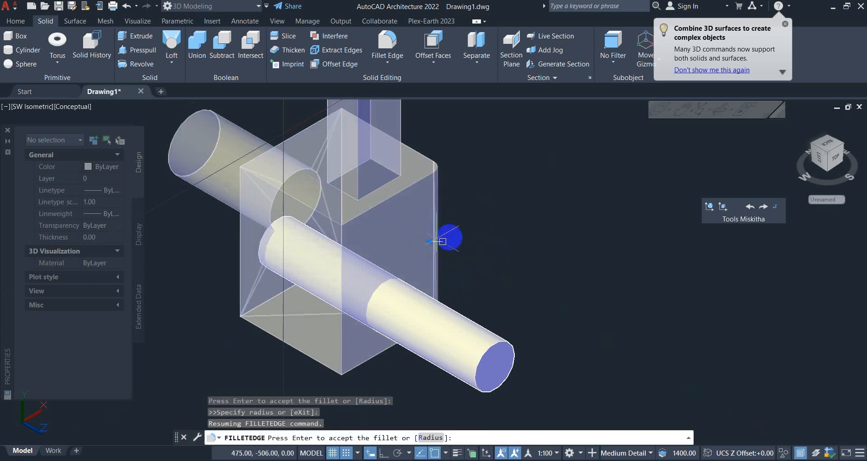
right_click(445, 225)
left_click(473, 227)
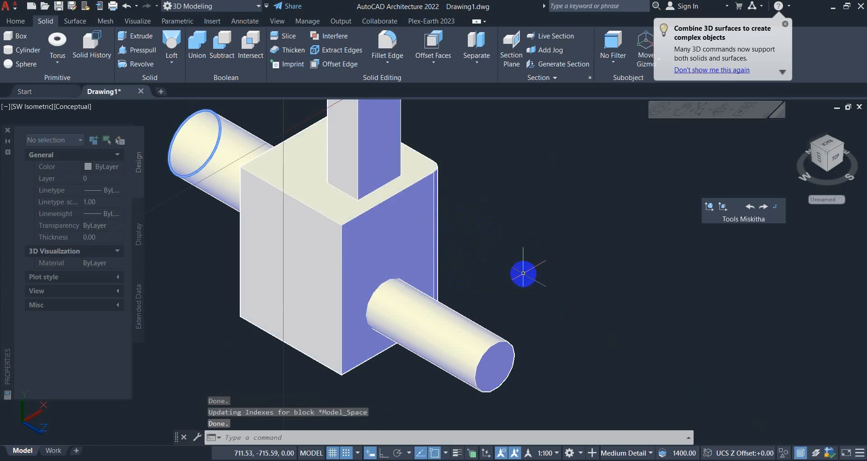
Step: Undo the edge fillet and select the same vertical edge of the block for a new Fillet Edge
type("u")
key("Return")
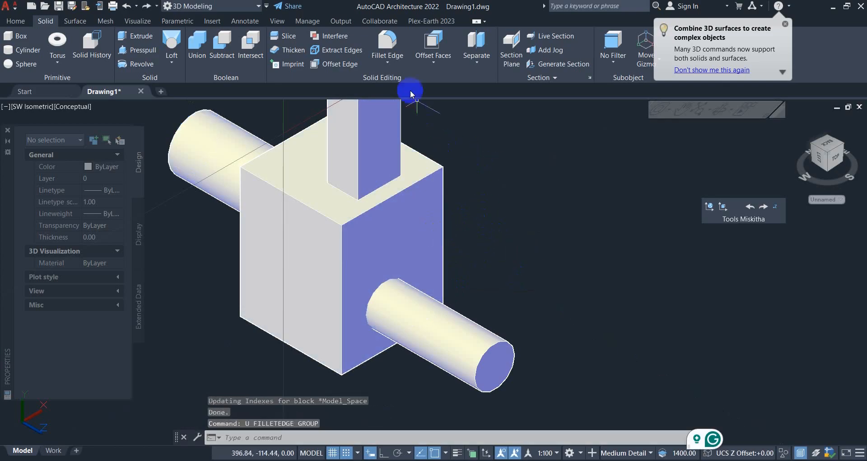
left_click(390, 42)
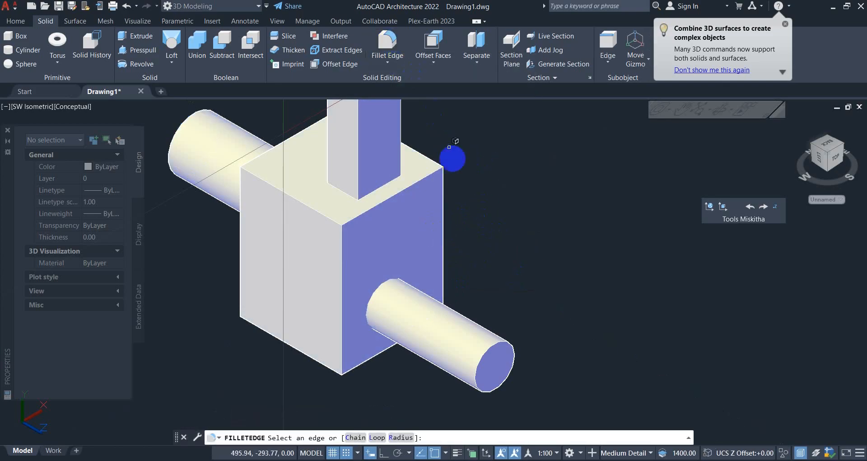
left_click(443, 215)
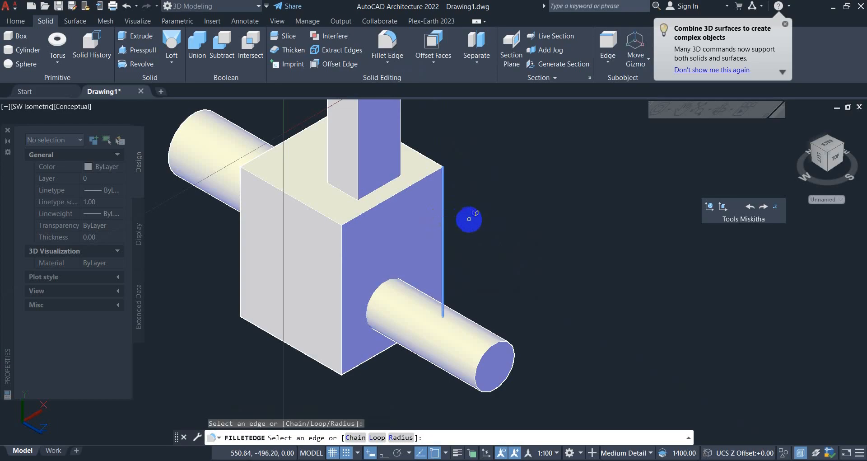
right_click(469, 219)
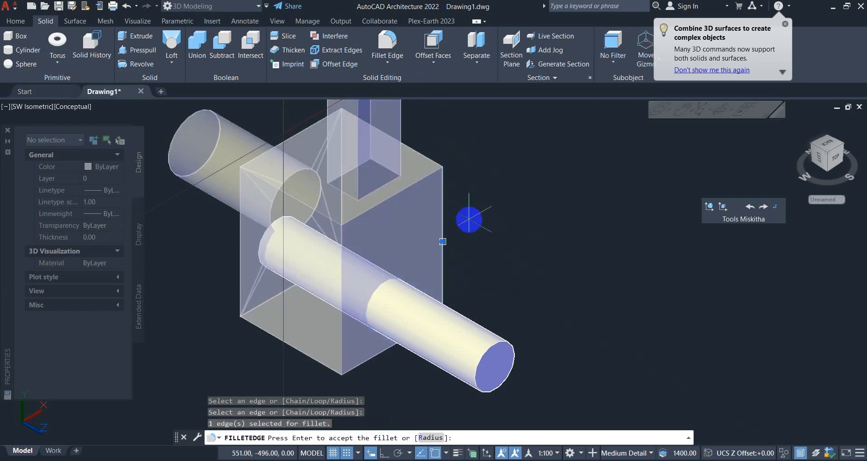
type("25")
key("Return")
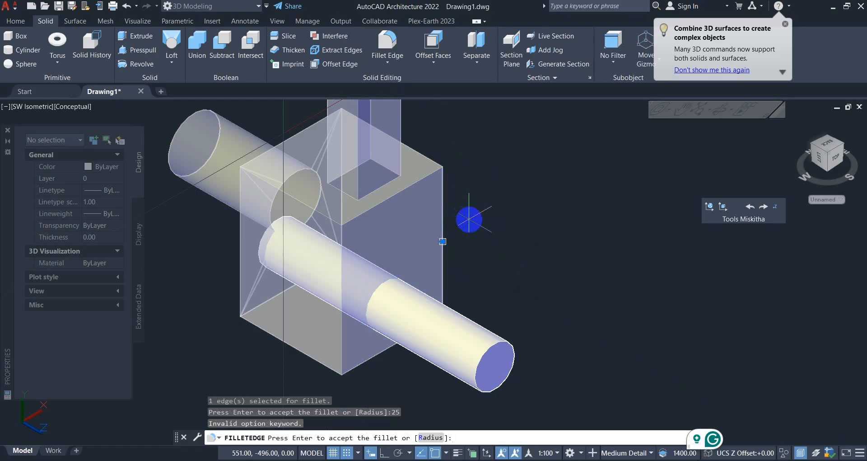
key("Escape")
key("Escape")
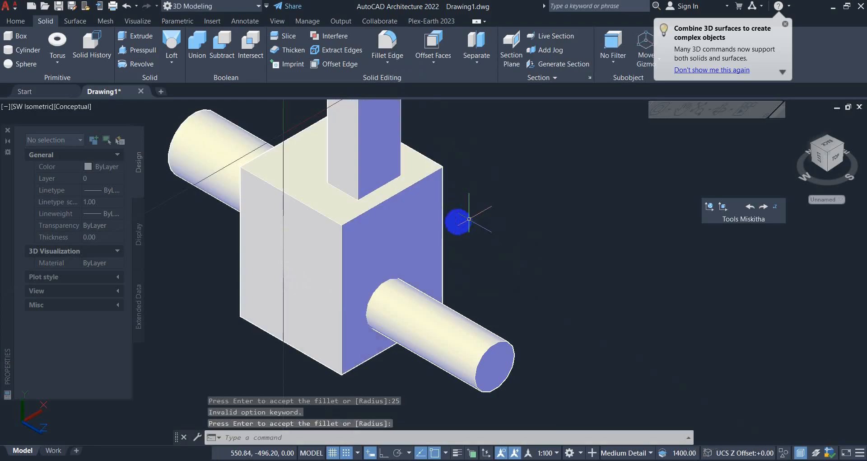
Step: Try to fillet the outer vertical edge of the block's purple front face with a radius of 25
left_click(388, 43)
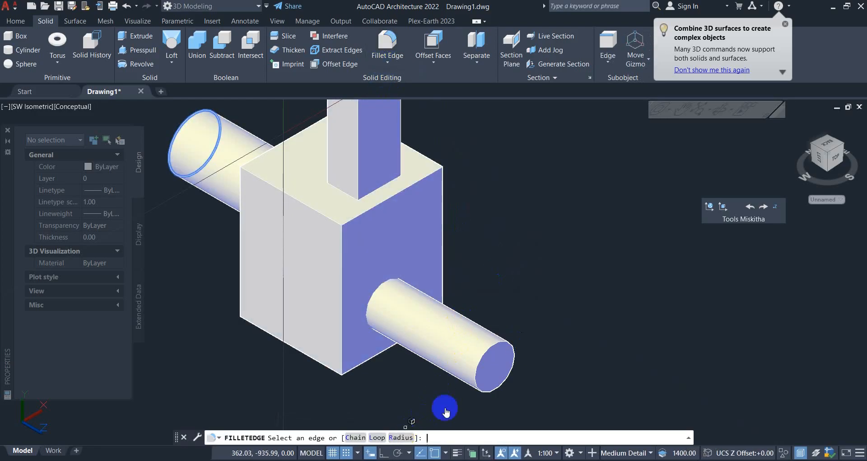
type("R")
key("Return")
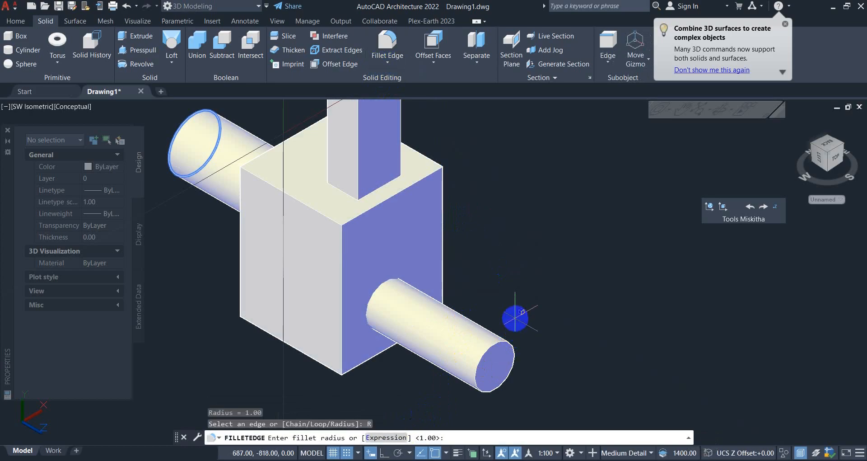
type("25")
key("Return")
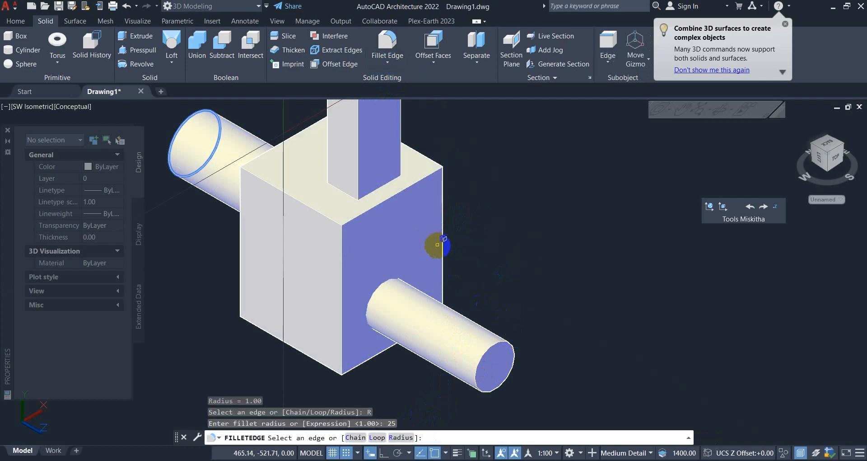
left_click(443, 243)
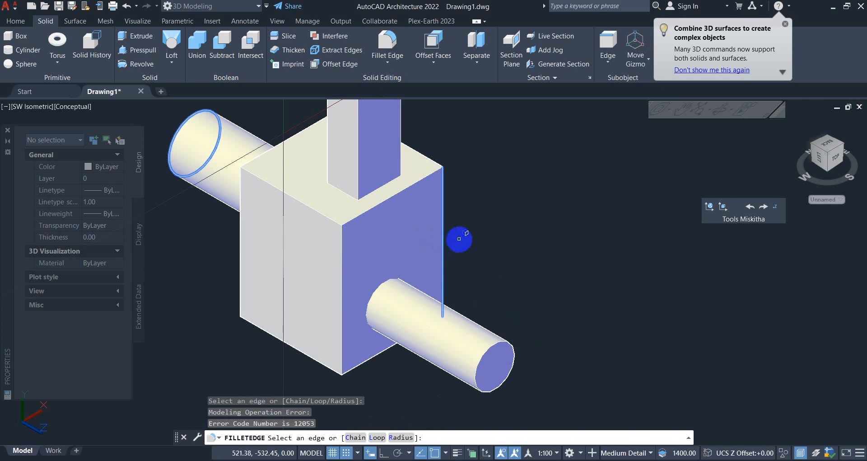
key("Return")
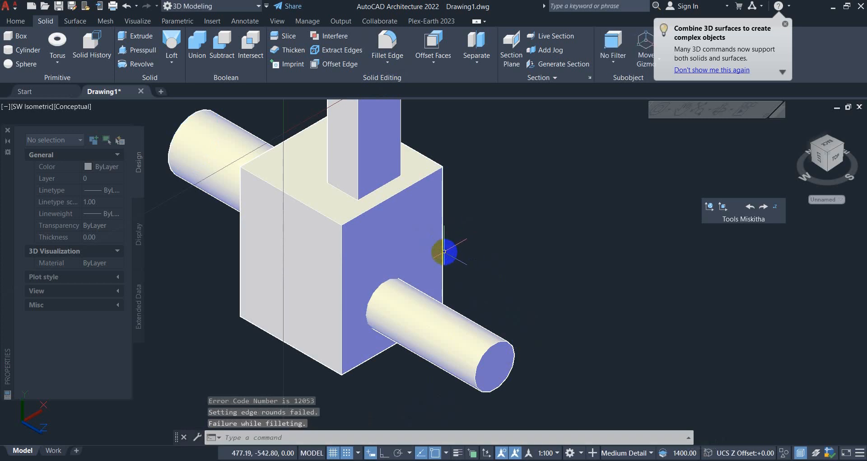
Step: Examine the upper corner of the block's outer vertical edge up close to check its rounding
left_click(445, 251)
scroll(434, 180, "up", 3)
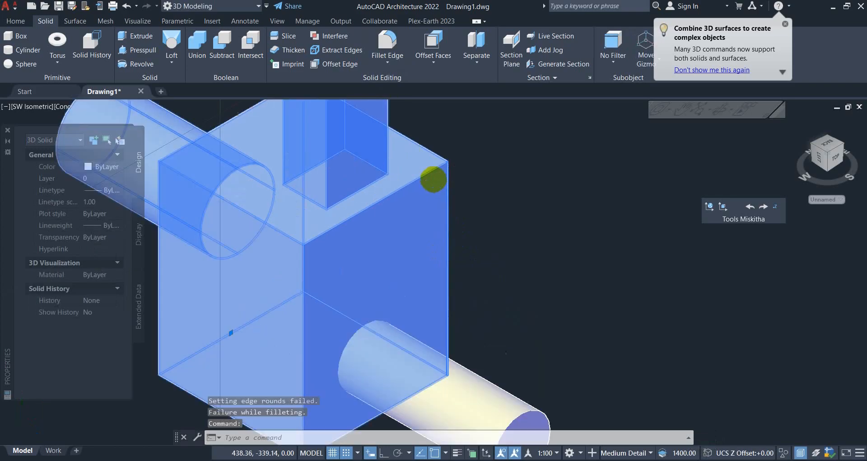
scroll(433, 180, "up", 5)
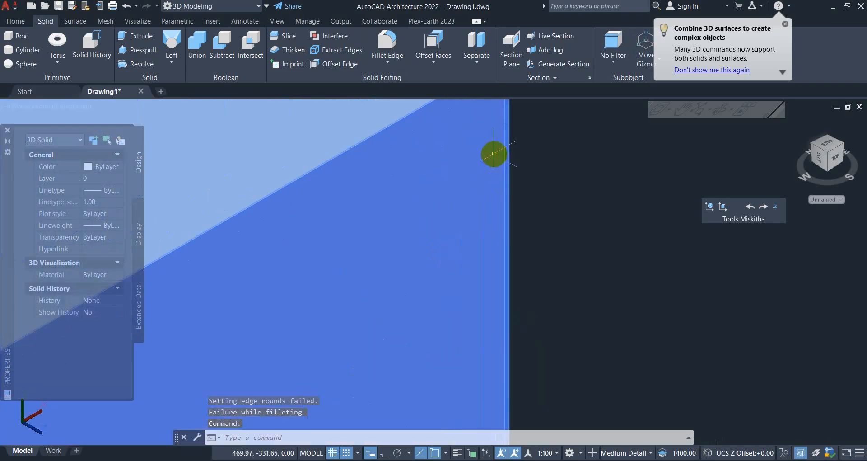
middle_click_drag(494, 153, 491, 211)
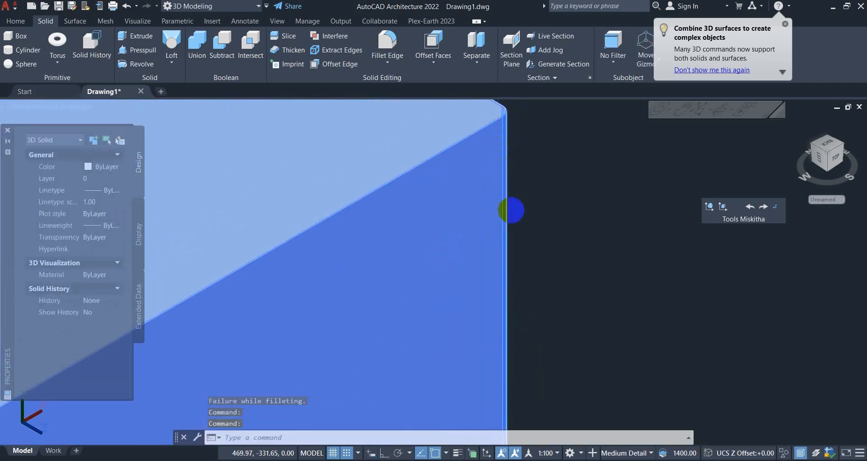
scroll(511, 210, "down", 10)
key("Escape")
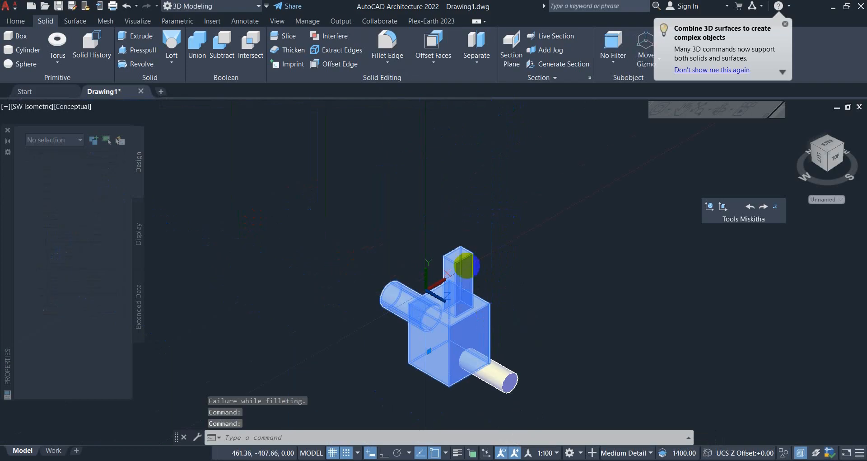
middle_click_drag(487, 336, 467, 283)
scroll(471, 283, "up", 2)
key("Escape")
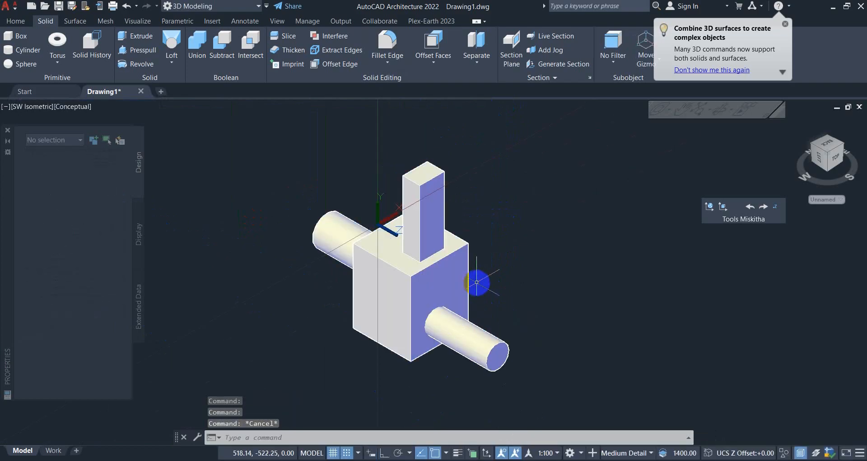
Step: Undo the existing fillet on the block's outer vertical edge and check the corner
type("u")
key("Return")
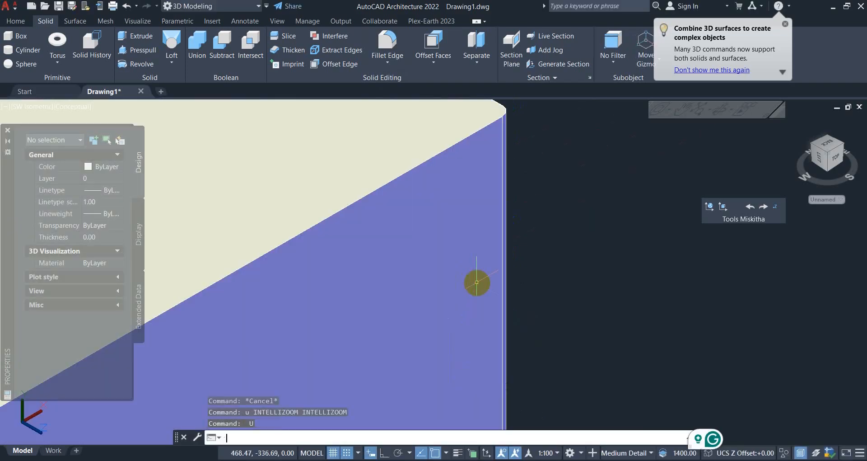
key("Return")
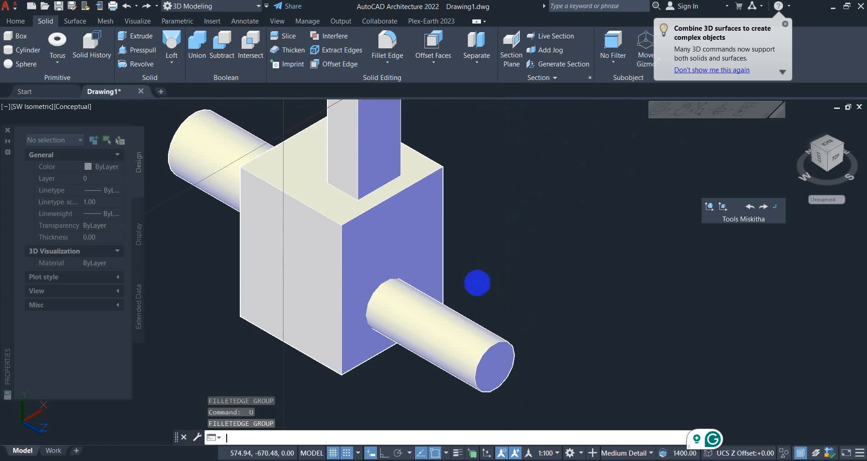
middle_click_drag(478, 285, 429, 168)
scroll(423, 217, "up", 5)
scroll(442, 178, "down", 6)
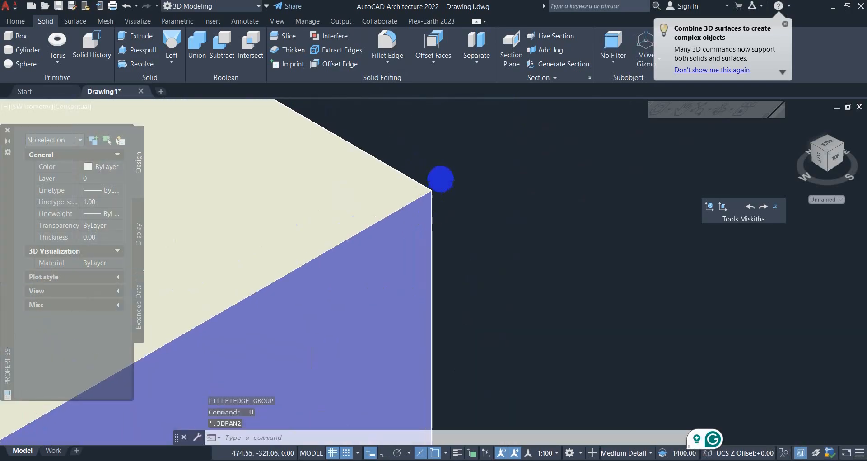
scroll(436, 222, "up", 2)
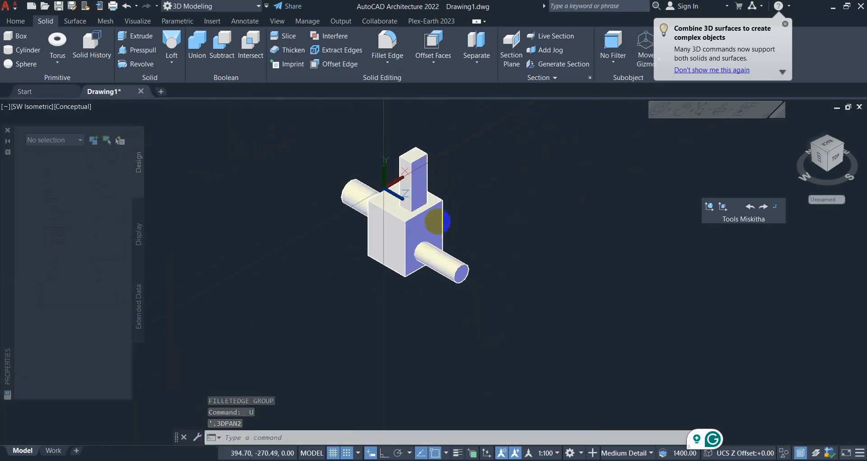
scroll(442, 235, "up", 5)
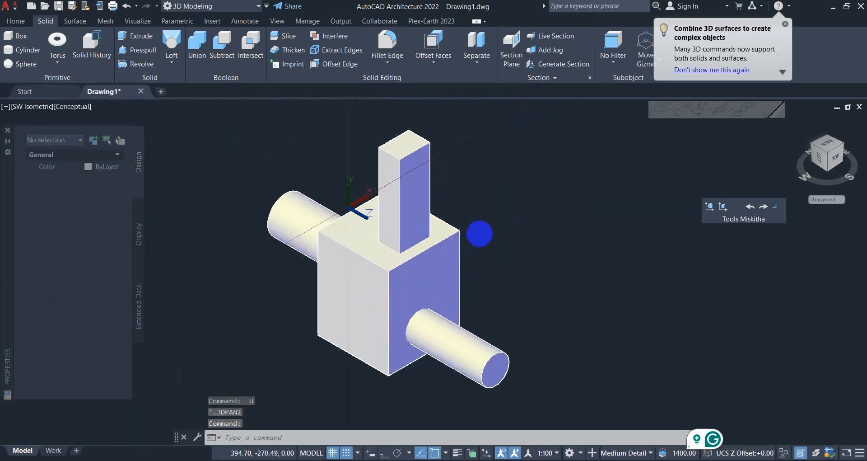
left_click(388, 41)
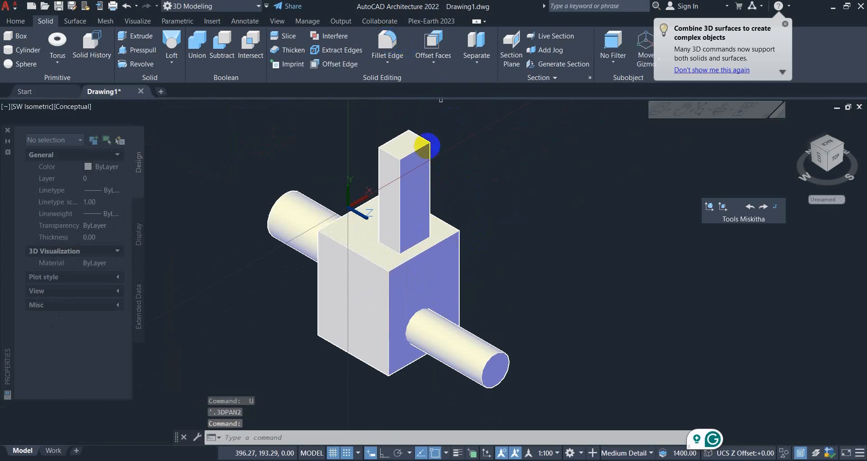
left_click(459, 264)
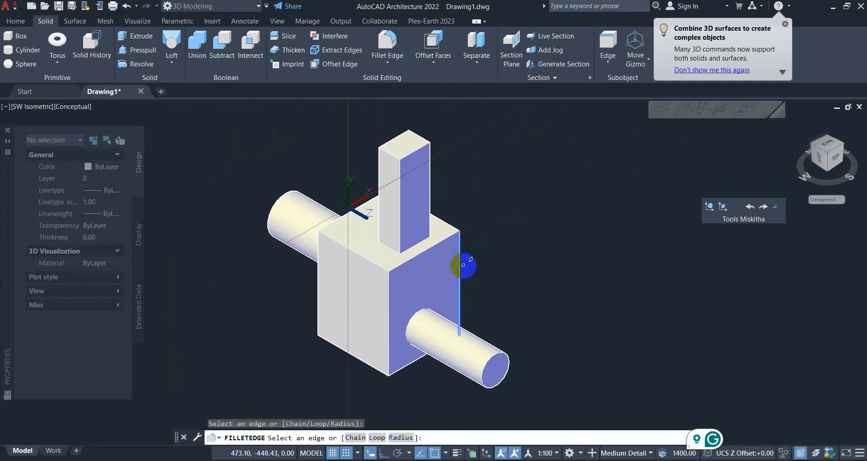
key("Return")
Step: Set the edge fillet radius to 50 and select all four edges of the block's front face around the cylinder
left_click(388, 41)
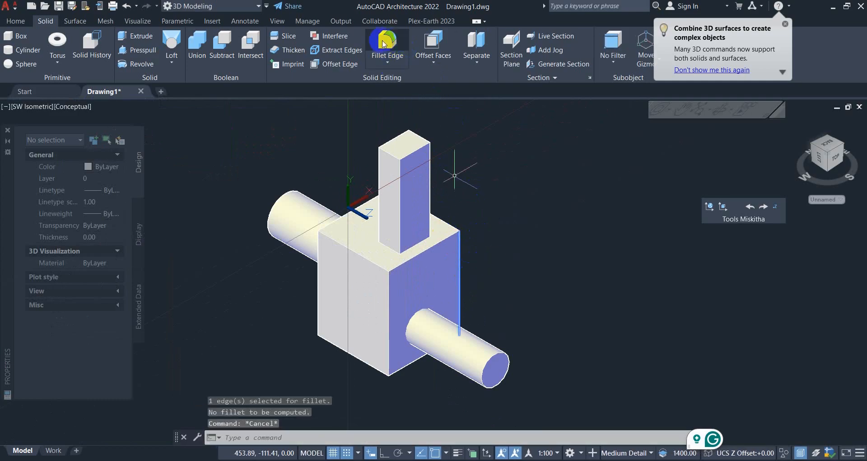
left_click(401, 437)
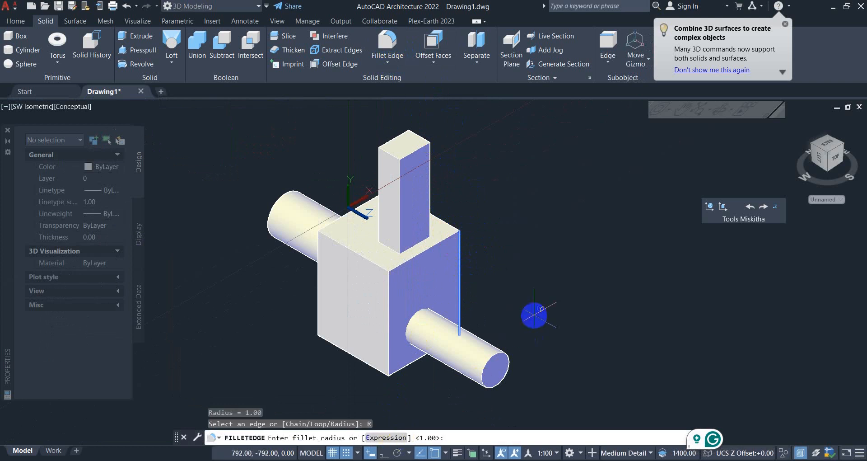
key("Return")
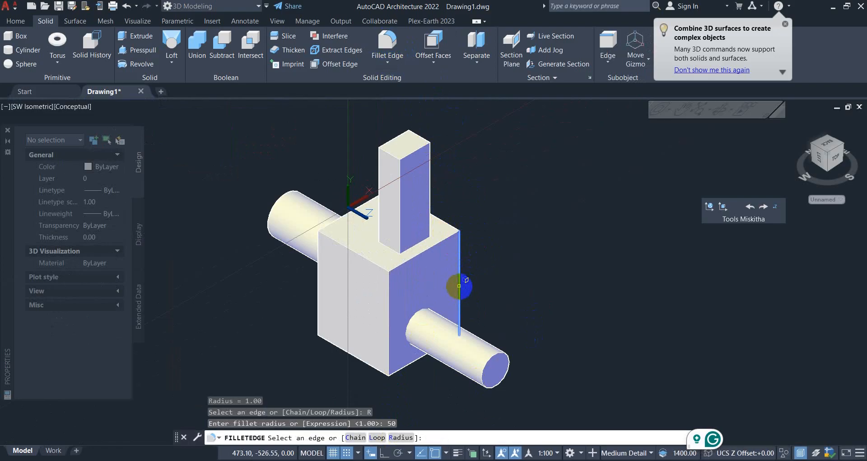
left_click(460, 286)
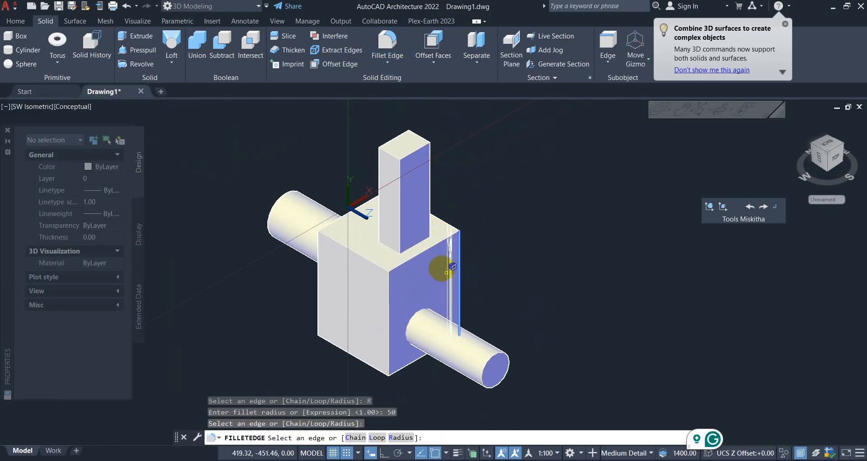
left_click(420, 253)
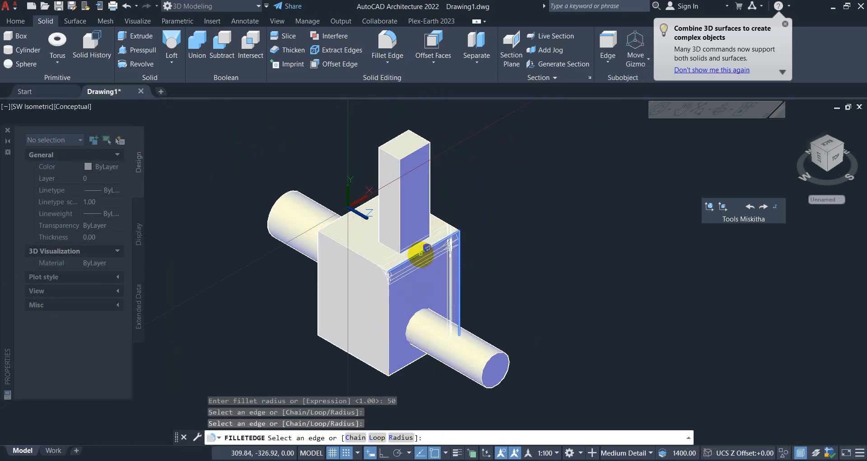
left_click(389, 312)
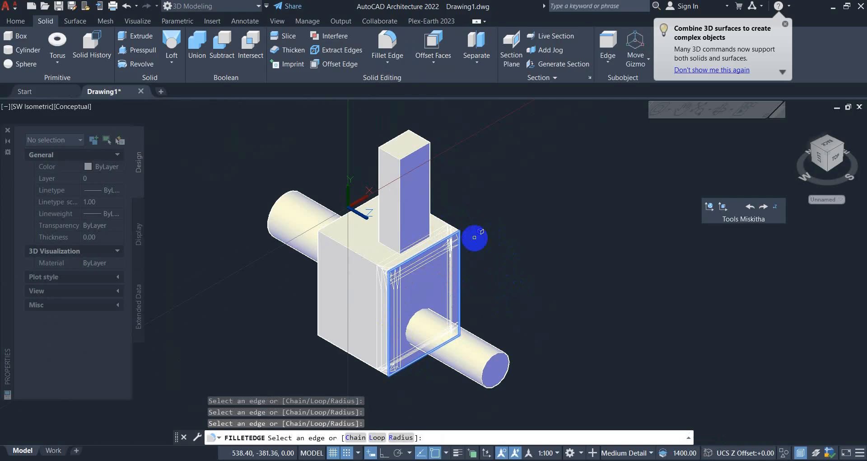
key("Return")
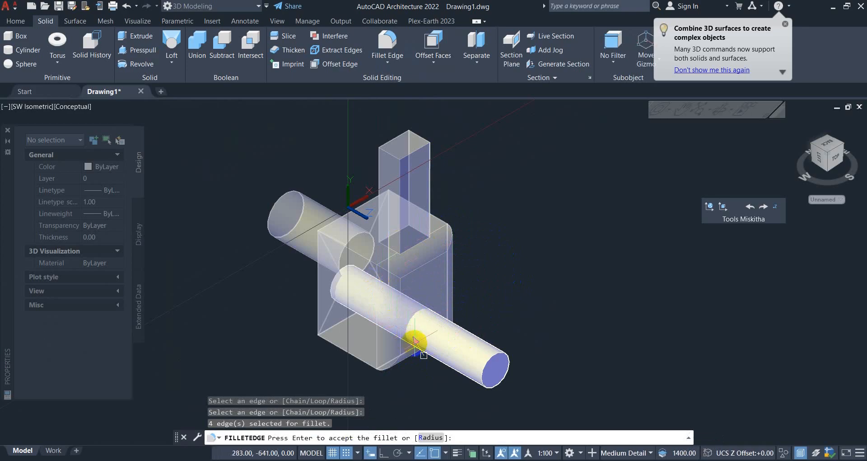
Step: Adjust the previewed fillet radius freehand with its grip and apply the fillet to the front face's four edges
left_click(415, 340)
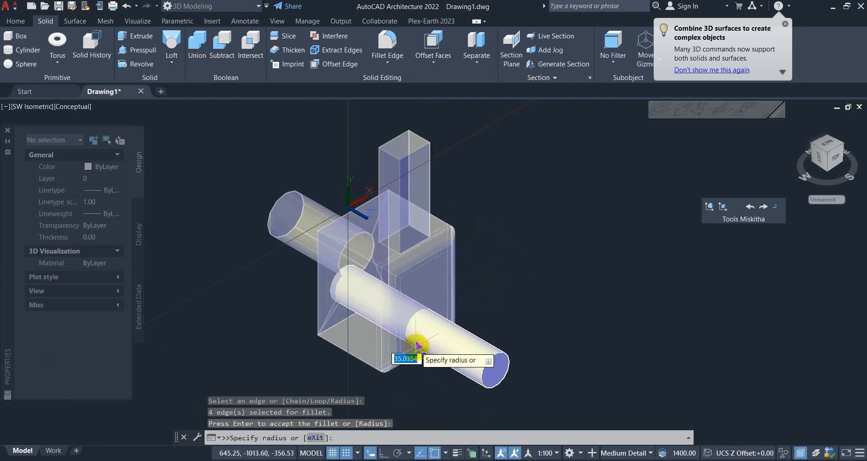
left_click(416, 343)
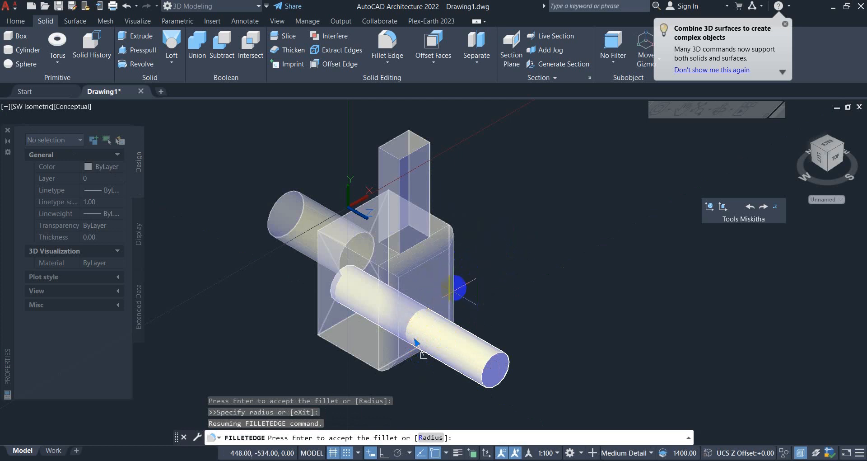
right_click(483, 236)
left_click(511, 244)
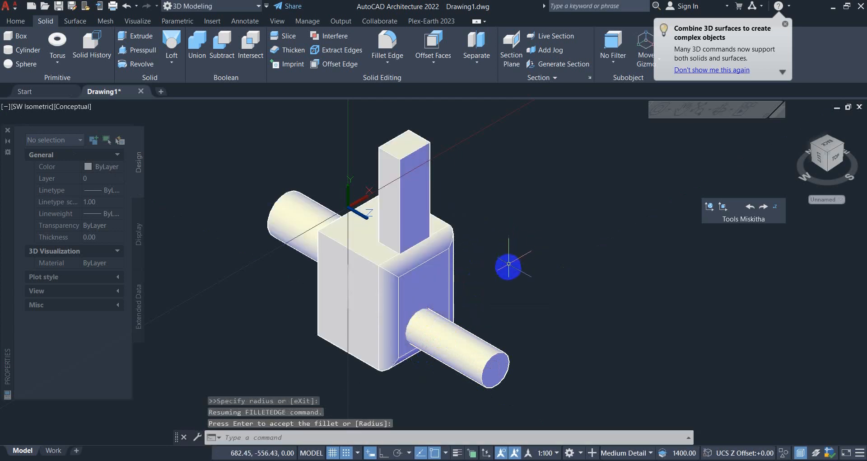
Step: Undo the fillet on the four edges of the block's front face
key("Escape")
type("u")
key("Return")
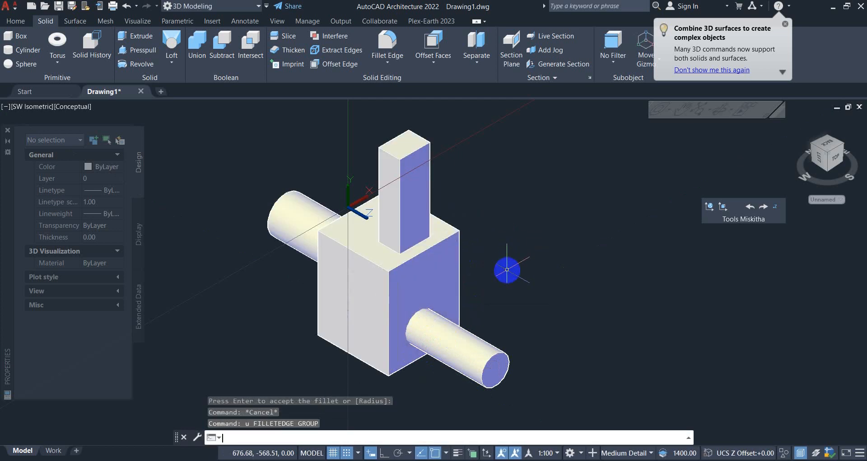
Step: Preview an edge fillet of radius 25 with the Chain option on the front face's upper edge and outer vertical edge
left_click(387, 42)
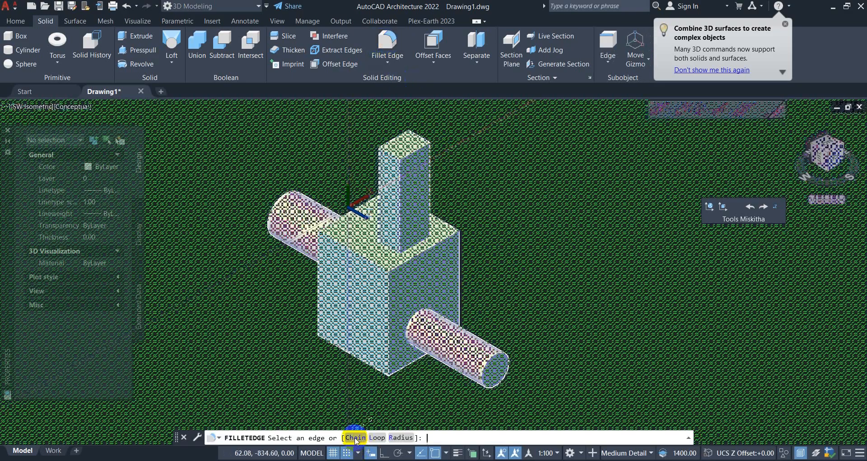
left_click(355, 437)
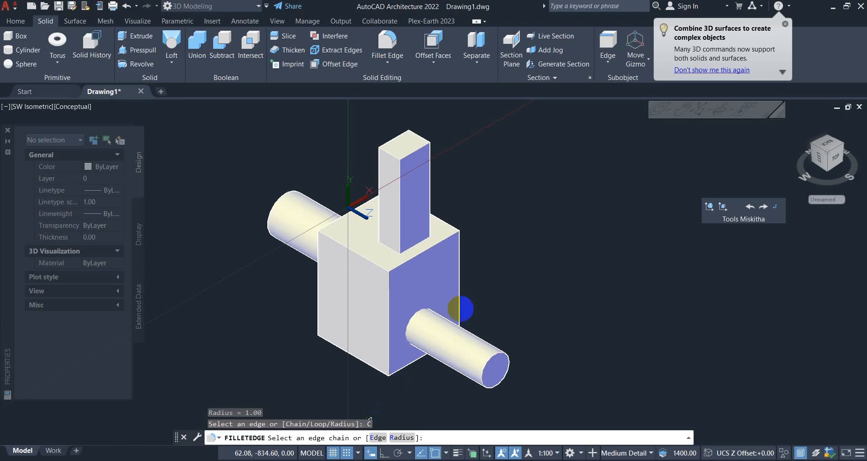
left_click(459, 284)
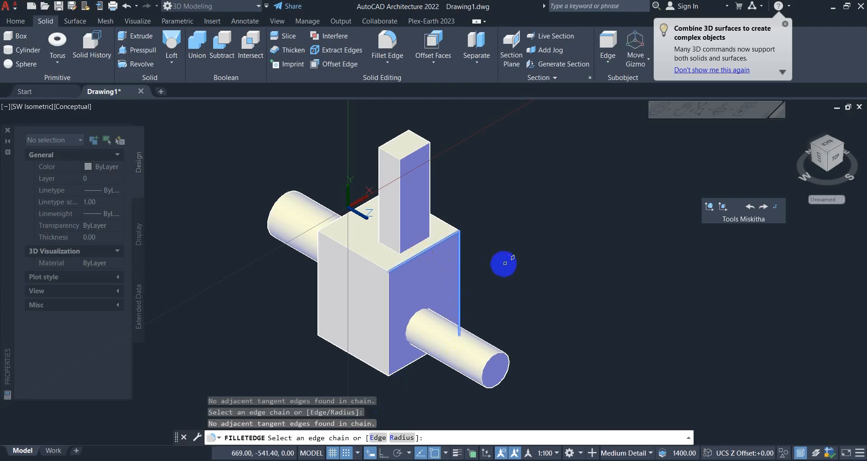
left_click(395, 438)
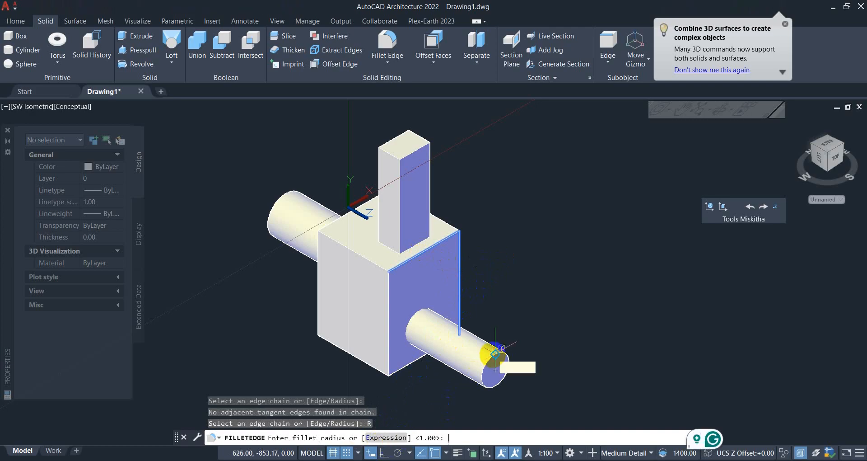
type("25")
key("Return")
right_click(507, 276)
left_click(529, 286)
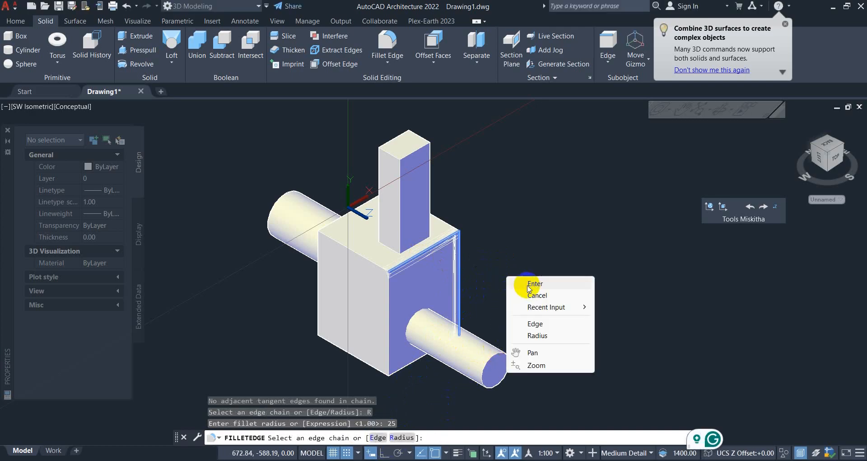
Step: Inspect the chained fillet preview on the two front-face edges and cancel the fillet without applying it
scroll(424, 247, "up", 2)
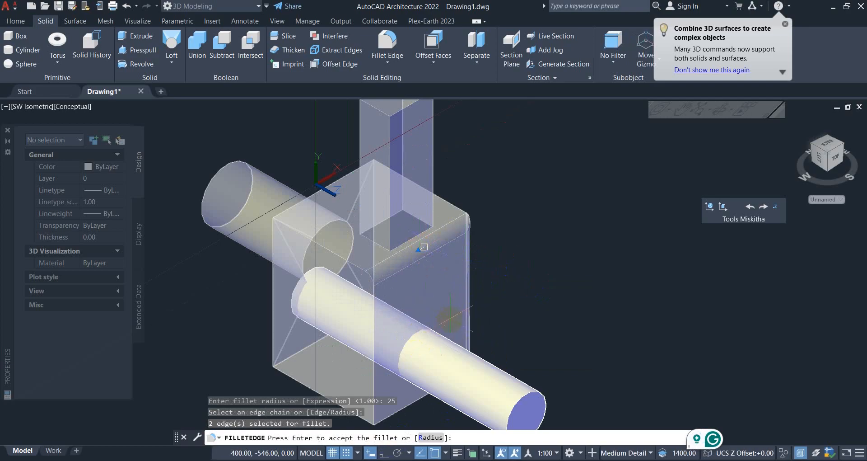
scroll(494, 315, "down", 2)
key("Escape")
key("Escape")
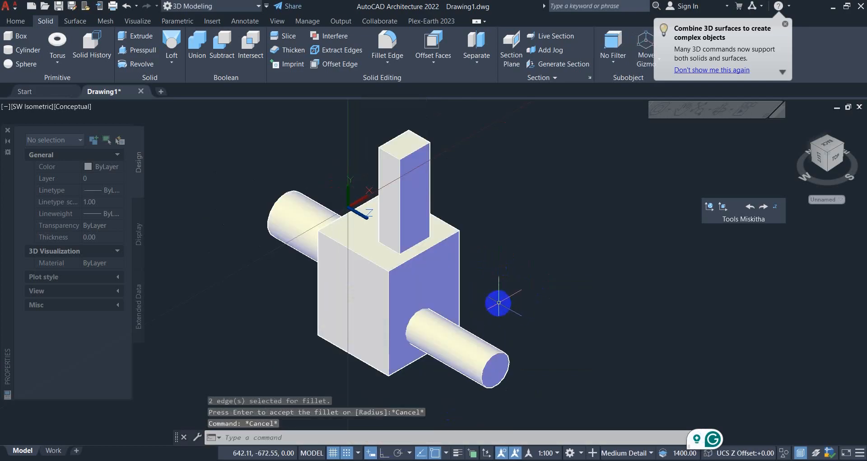
Step: Start an edge fillet with the Loop option and pick the outer vertical edge of the block's front face
left_click(388, 45)
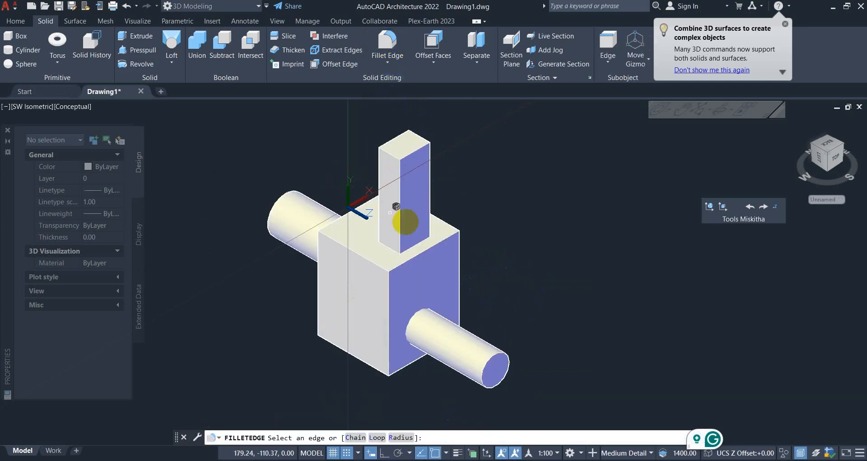
left_click(377, 438)
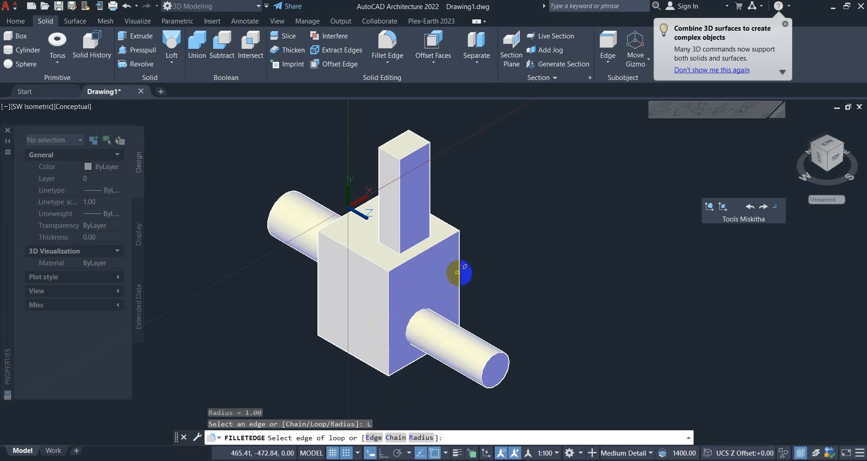
left_click(459, 271)
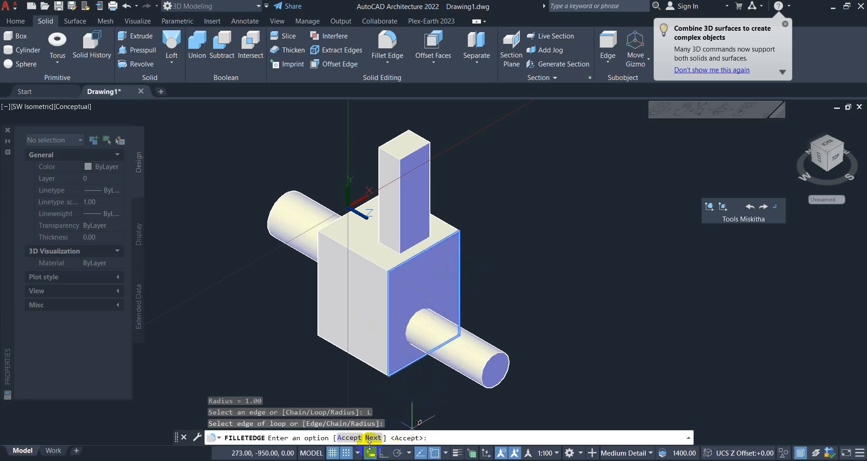
left_click(468, 284)
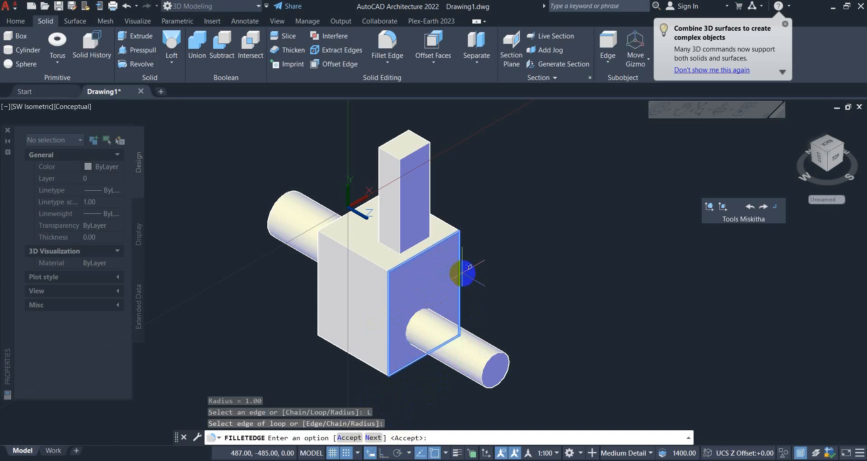
left_click(448, 208)
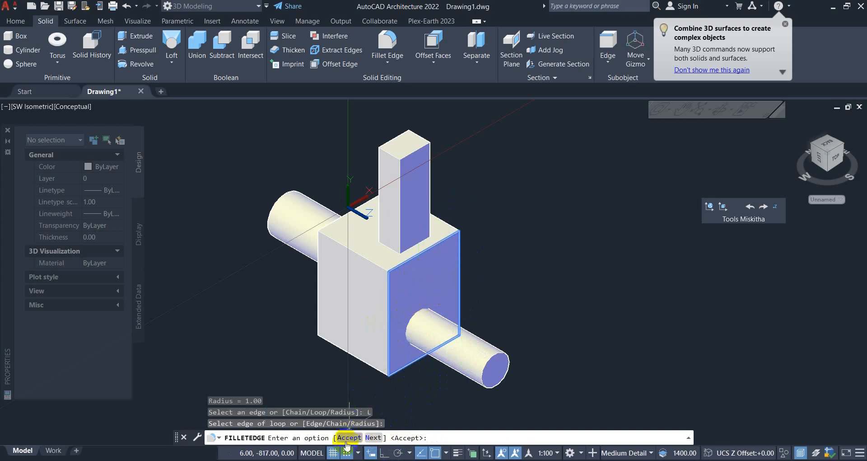
Step: Cycle through the candidate edge loops, accept the loop around the front face, and leave the fillet unapplied
left_click(373, 438)
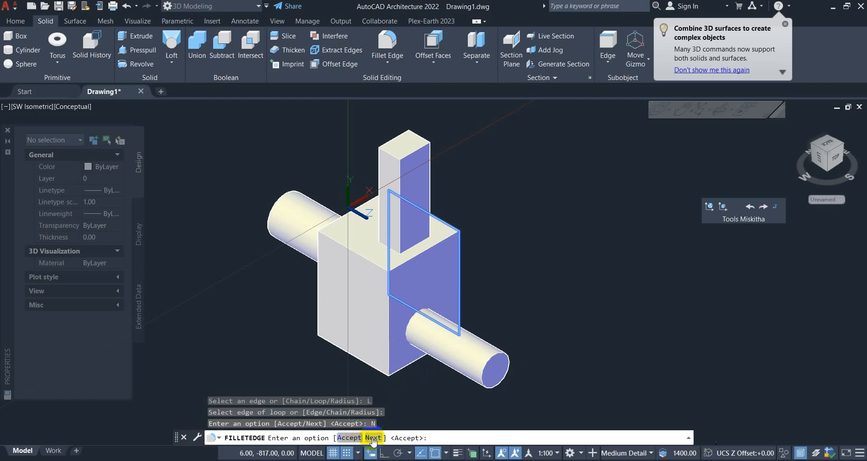
left_click(373, 438)
left_click(372, 439)
left_click(373, 438)
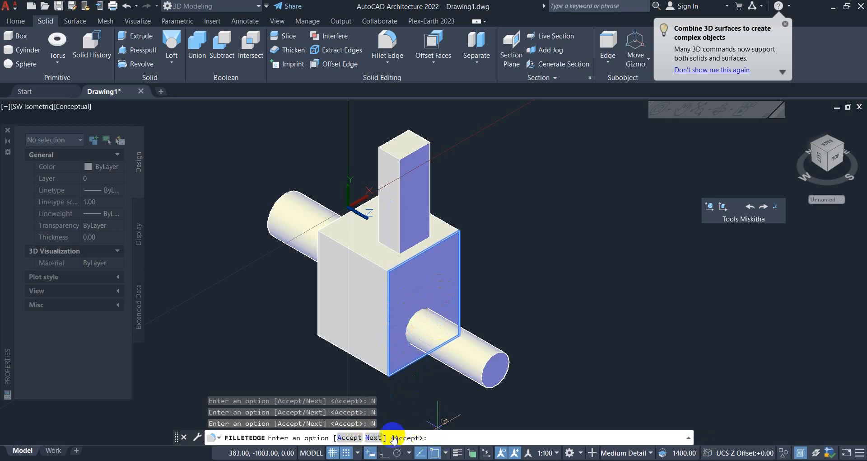
left_click(349, 436)
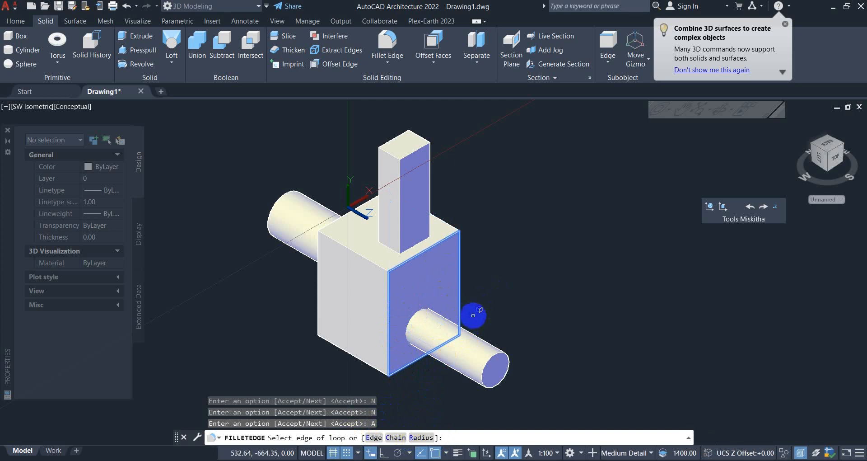
key("Escape")
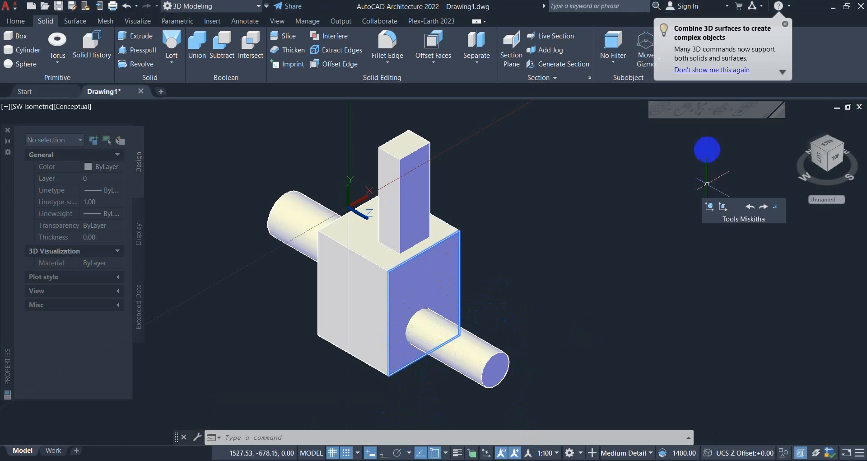
Step: Dismiss the 3D surfaces tip and start the Chamfer Edge command
left_click(787, 23)
left_click(387, 64)
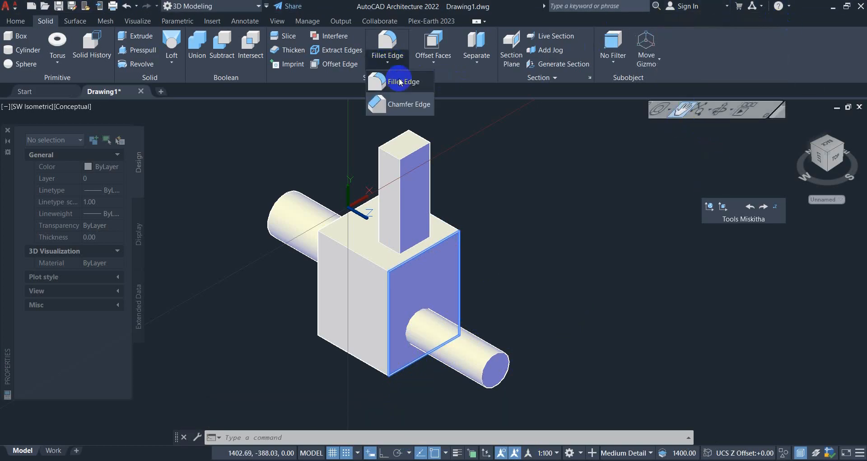
left_click(399, 107)
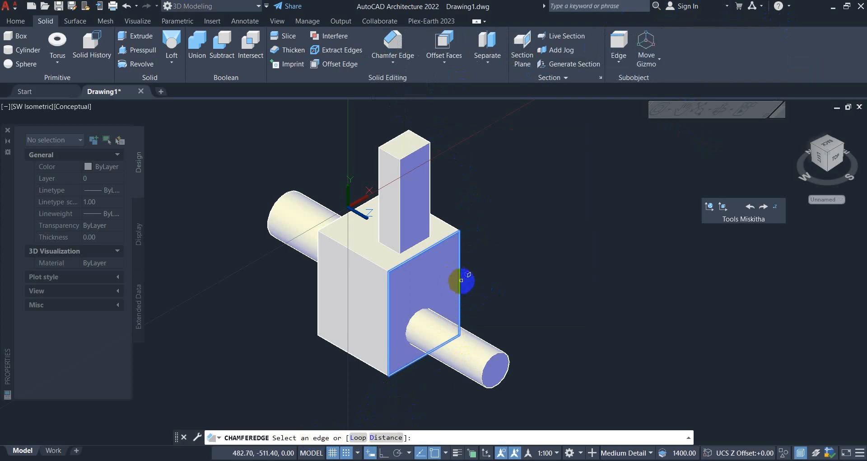
Step: Cancel the chamfer edge selection and clear the leftover edge highlighting around the block's front face
left_click(459, 281)
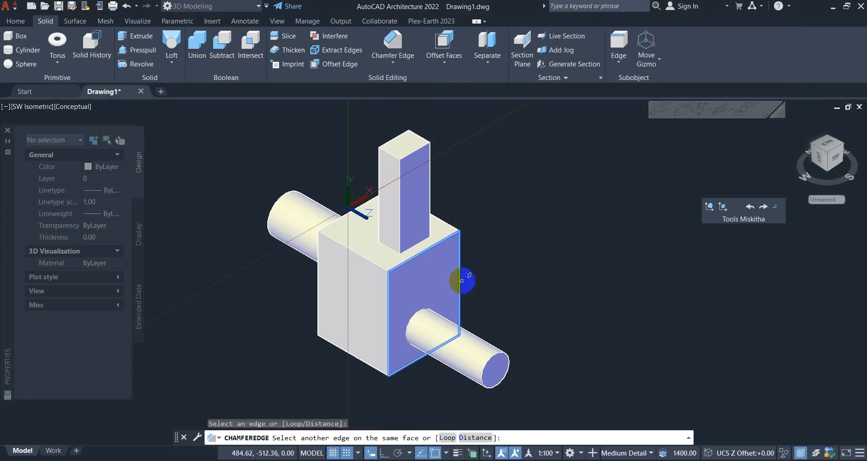
key("Escape")
key("Escape")
key("Escape")
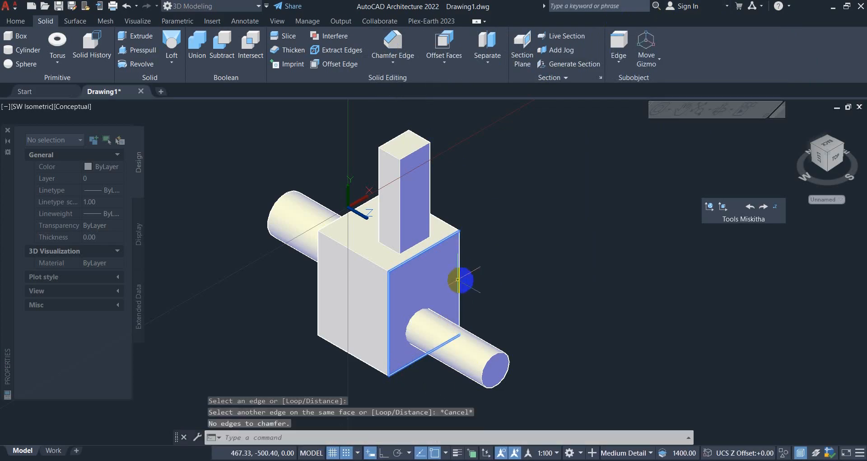
left_click(422, 267)
key("Escape")
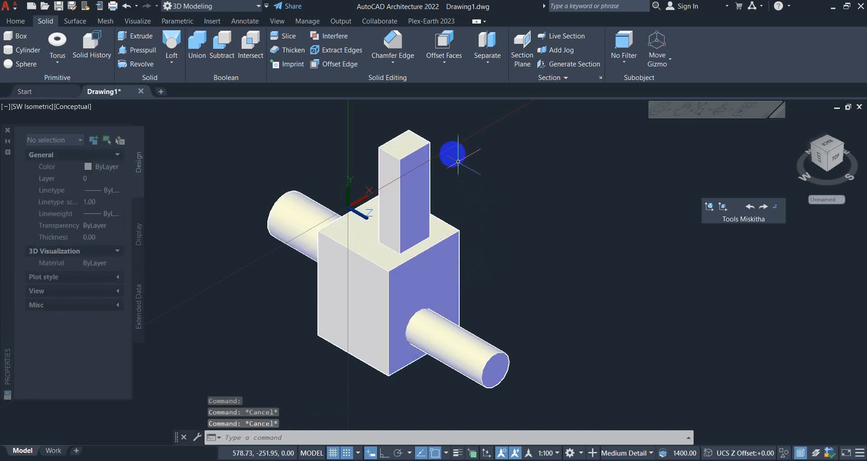
Step: Start Chamfer Edge and preview a chamfer on the outer vertical edge of the block's front face
left_click(400, 56)
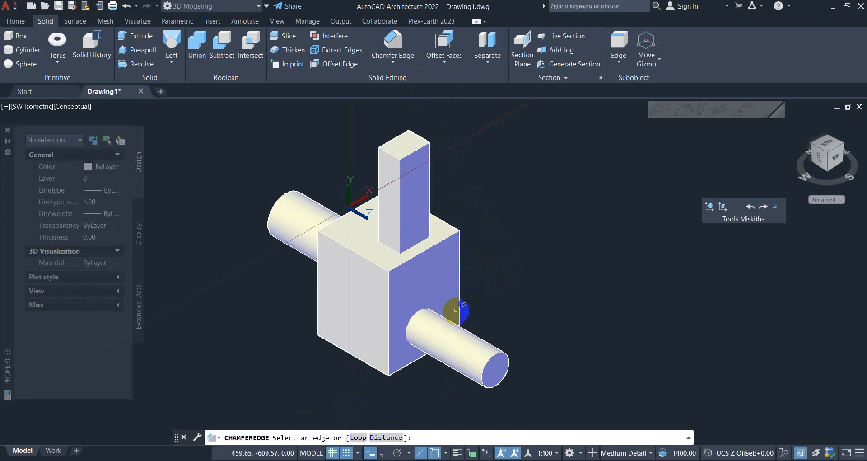
left_click(460, 286)
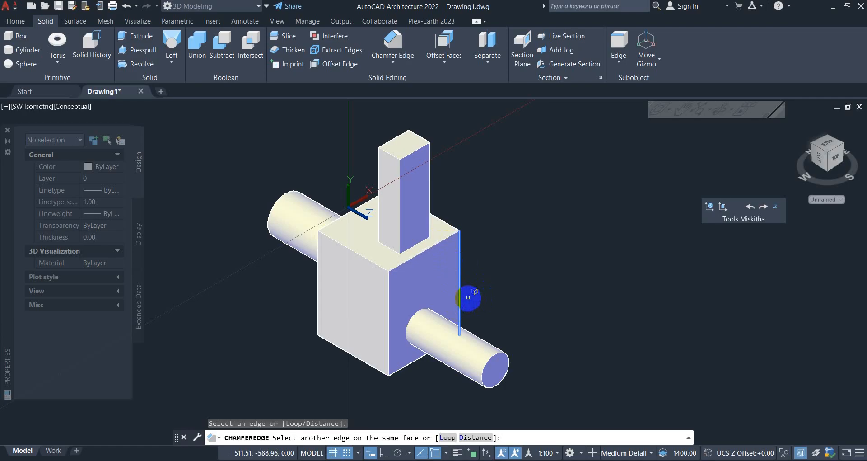
left_click(468, 297)
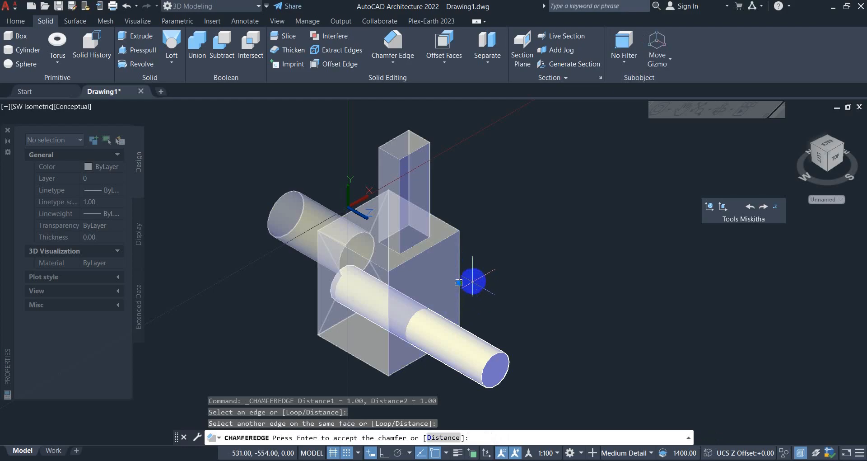
Step: Increase the previewed chamfer's distance across the front face freehand with its grip
scroll(462, 246, "up", 8)
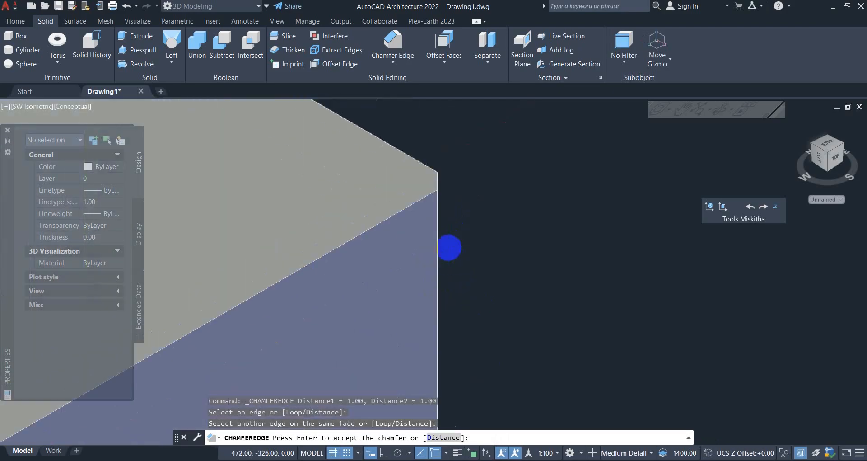
scroll(449, 249, "down", 8)
scroll(456, 298, "up", 7)
scroll(446, 316, "up", 5)
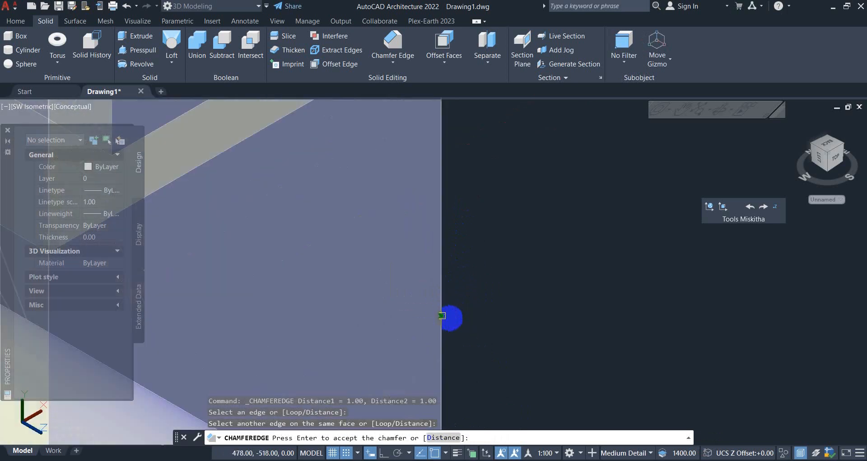
scroll(461, 319, "down", 2)
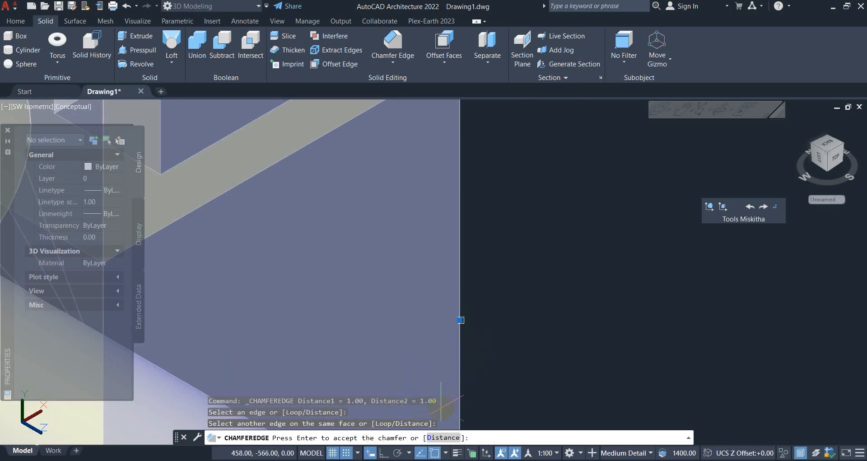
scroll(470, 321, "up", 3)
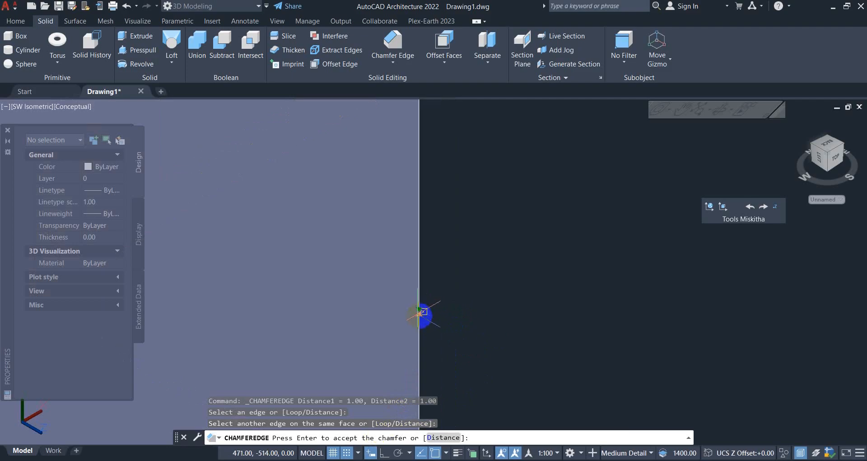
left_click(423, 312)
scroll(379, 330, "down", 3)
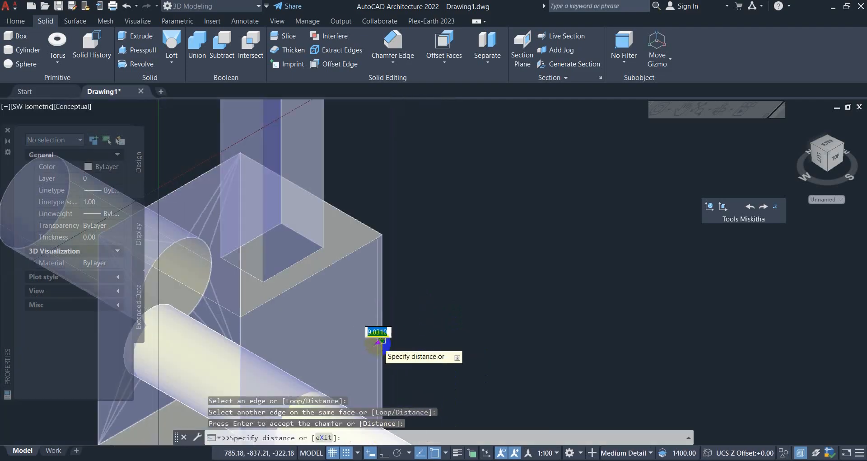
left_click(374, 345)
Step: Try to adjust the previewed chamfer's second distance freehand with its grip on the adjoining side face
scroll(377, 344, "up", 3)
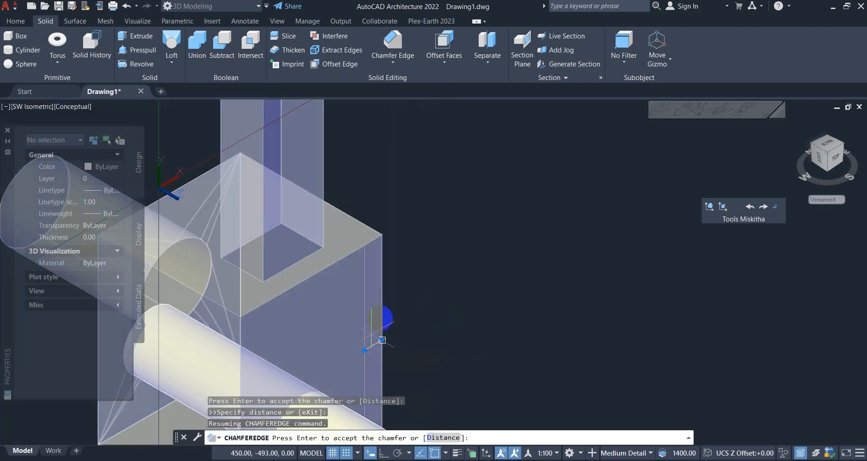
scroll(381, 345, "up", 5)
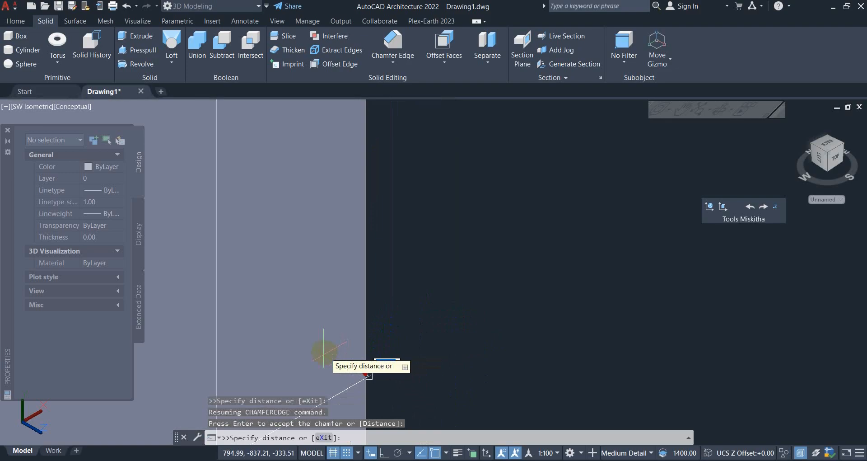
scroll(328, 347, "down", 2)
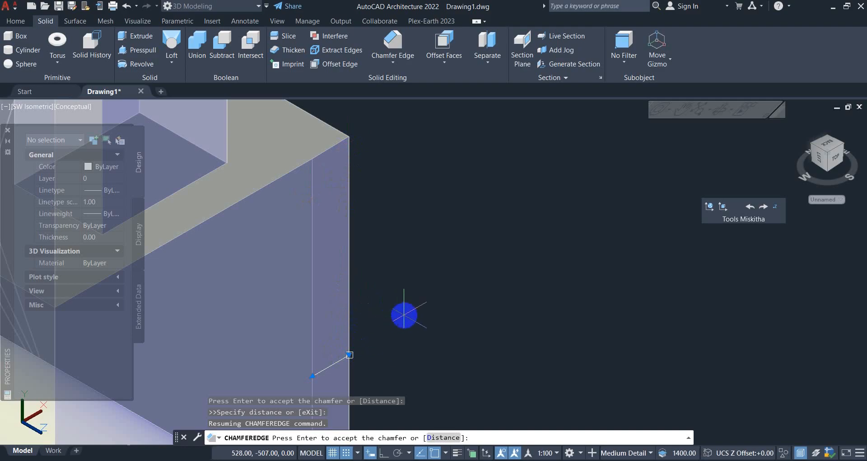
middle_click_drag(403, 310, 344, 313, "shift")
middle_click_drag(559, 363, 481, 348)
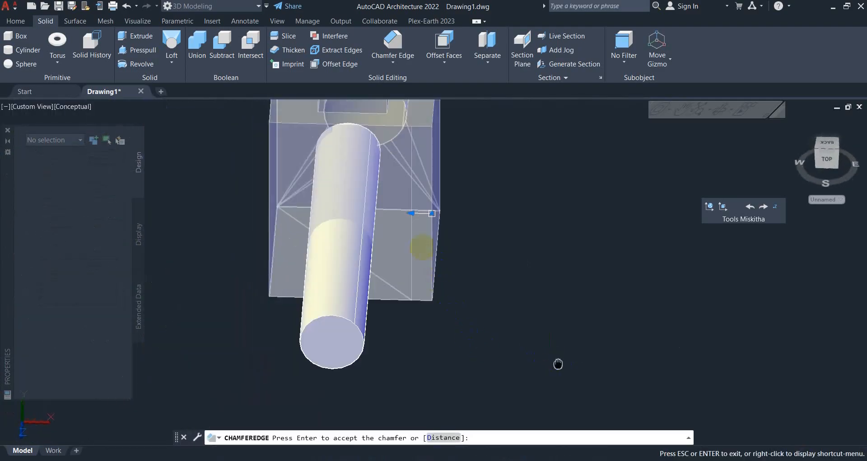
middle_click_drag(363, 197, 311, 236, "shift")
scroll(346, 244, "up", 6)
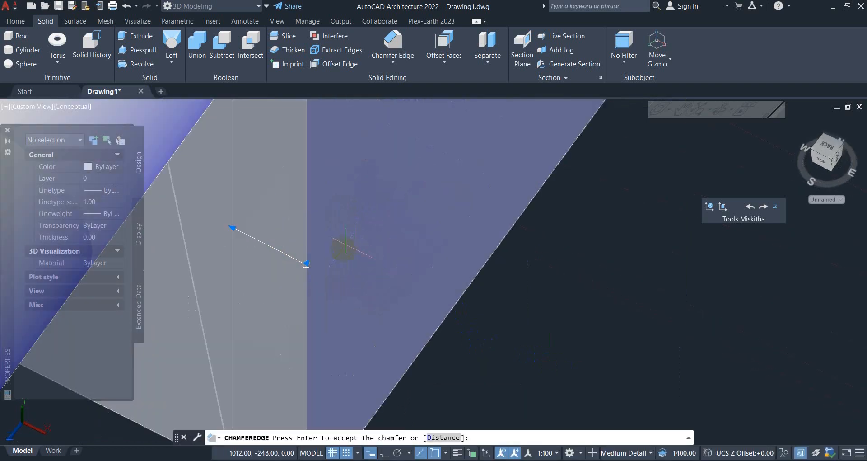
left_click(306, 264)
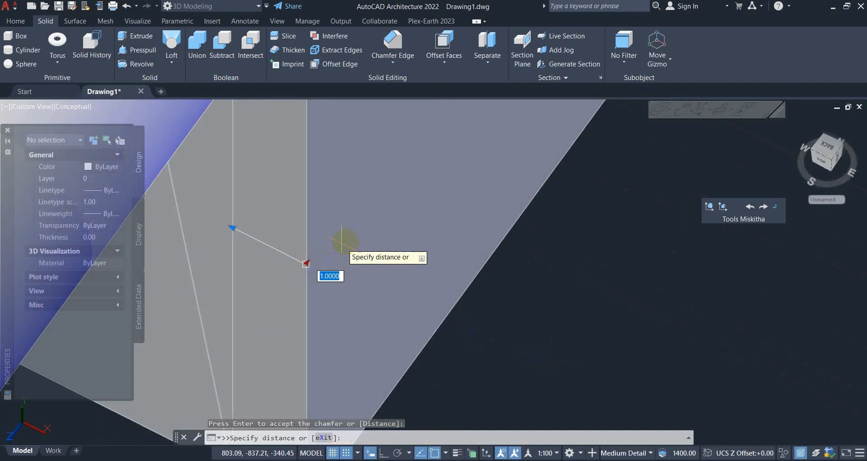
left_click(337, 234)
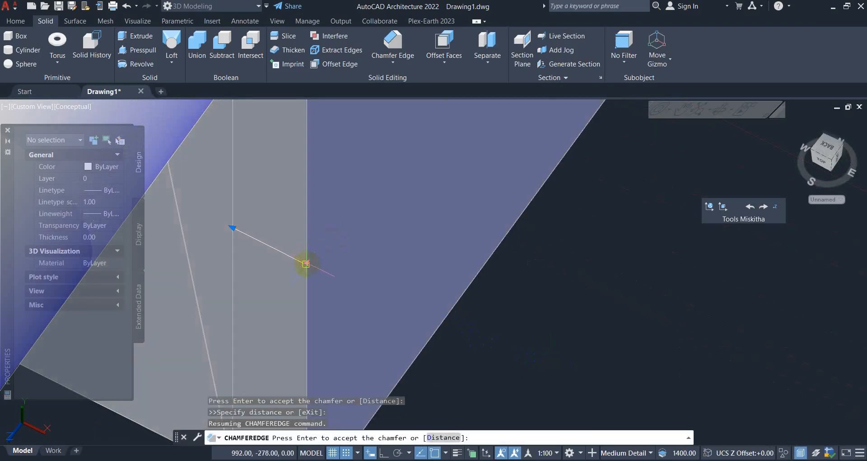
Step: Set the previewed chamfer's distance along the adjoining side face to 25 with its grip
left_click(306, 263)
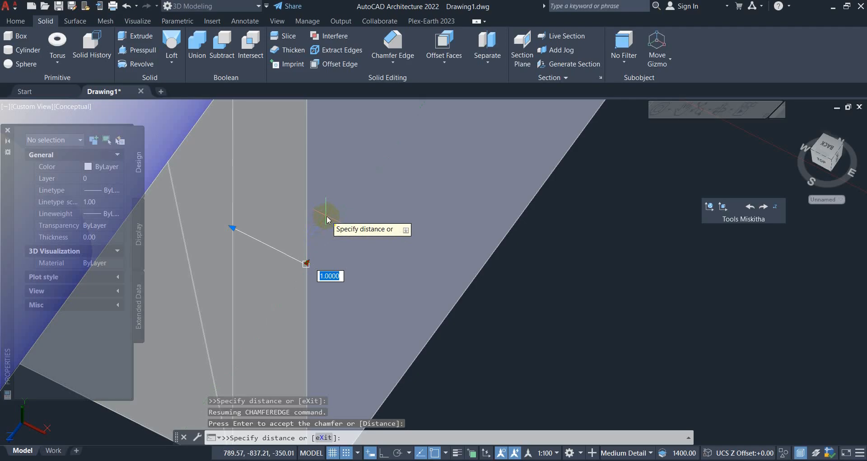
key("Return")
scroll(333, 244, "down", 5)
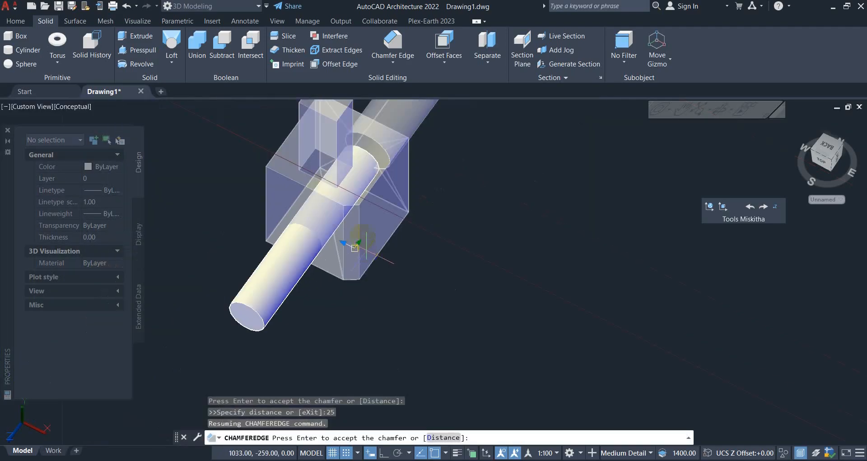
scroll(351, 244, "up", 3)
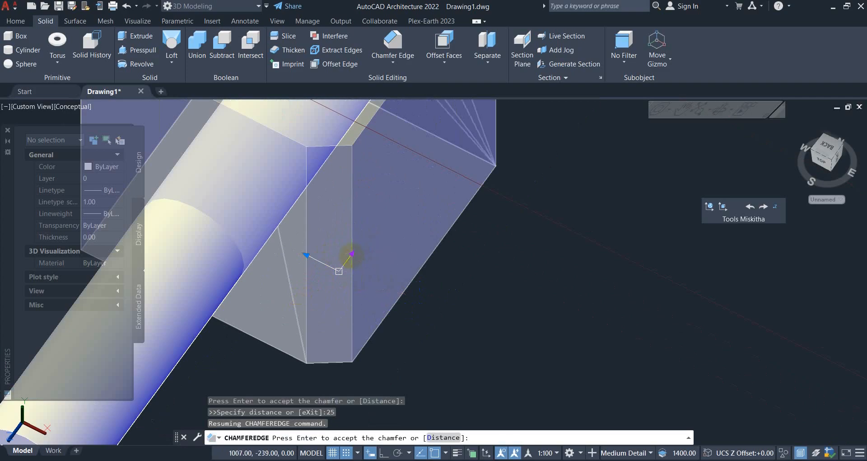
Step: Set the previewed chamfer's distance along the adjoining side face to 50
left_click(352, 254)
key("Return")
left_click(352, 254)
key("Return")
left_click(352, 254)
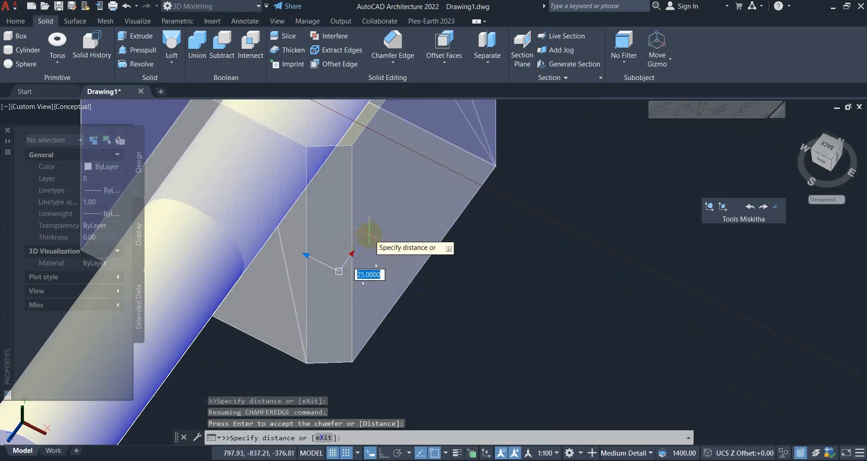
key("Return")
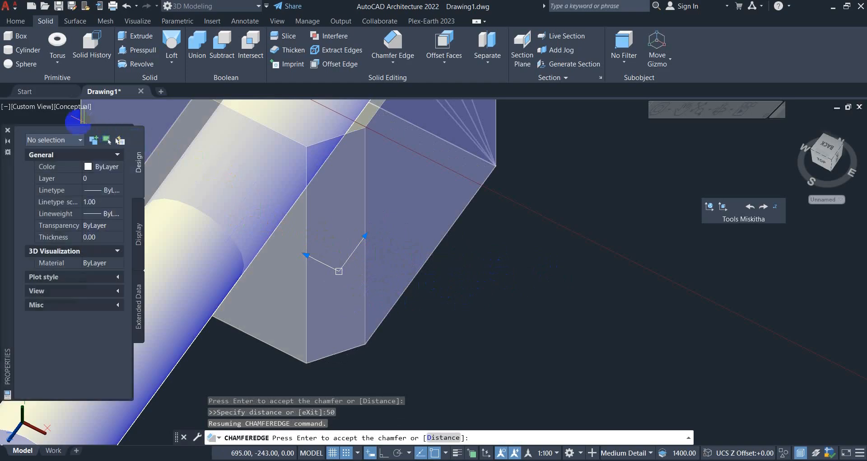
Step: Try to switch to the SW Isometric view while the command runs, and accept the previewed chamfer
left_click(39, 107)
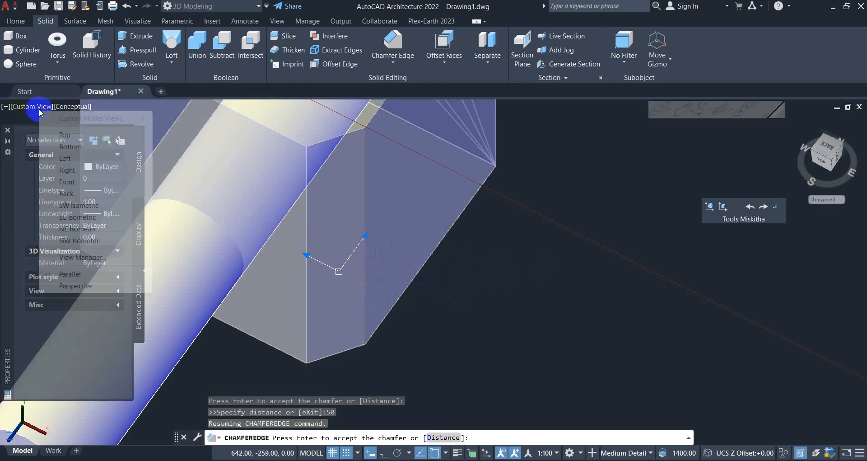
left_click(80, 206)
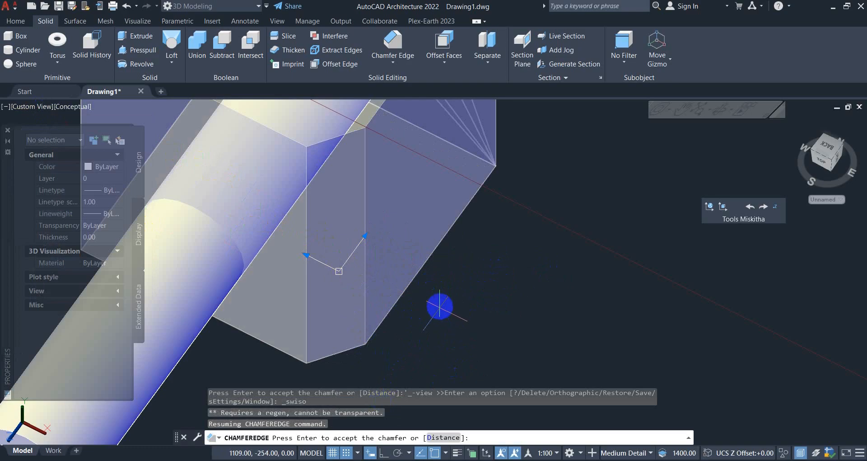
right_click(440, 306)
left_click(480, 311)
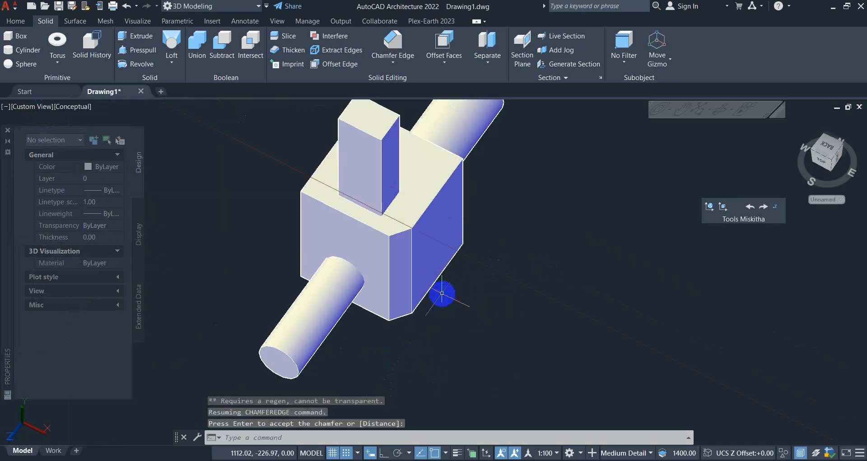
Step: Undo the accepted edge chamfer together with the view changes made during it
type("u")
scroll(442, 293, "up", 5)
key("Return")
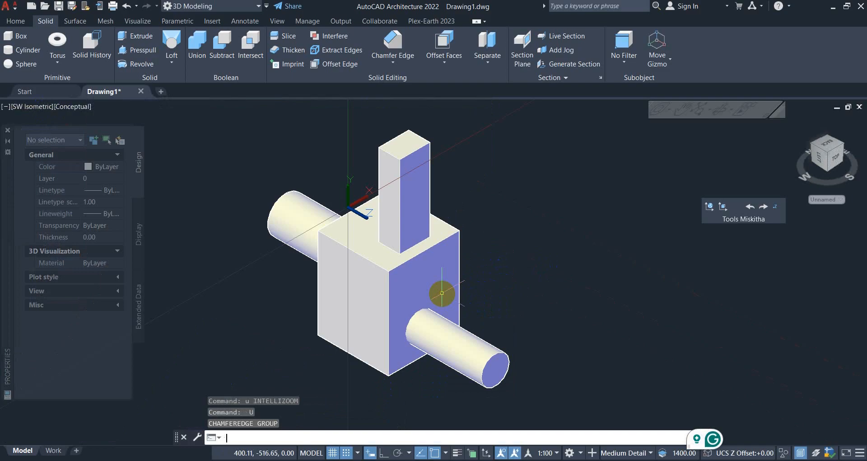
Step: Start Chamfer Edge with the Loop option and pick the outer vertical edge of the block's front face
scroll(459, 233, "up", 8)
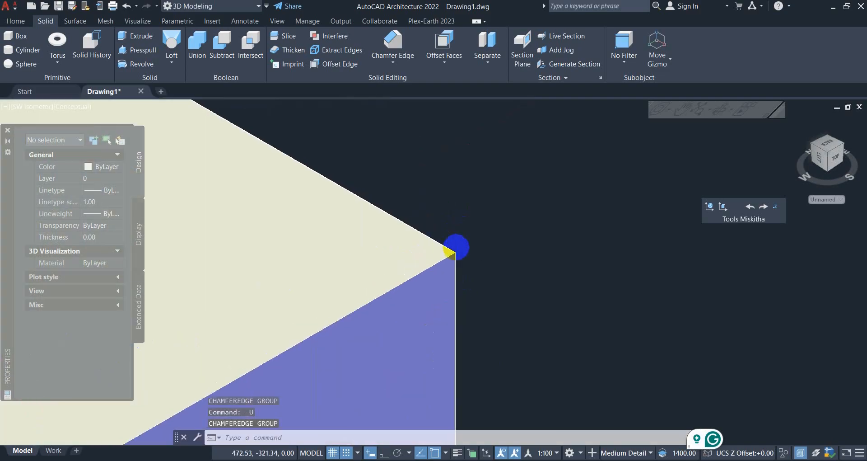
scroll(450, 253, "down", 3)
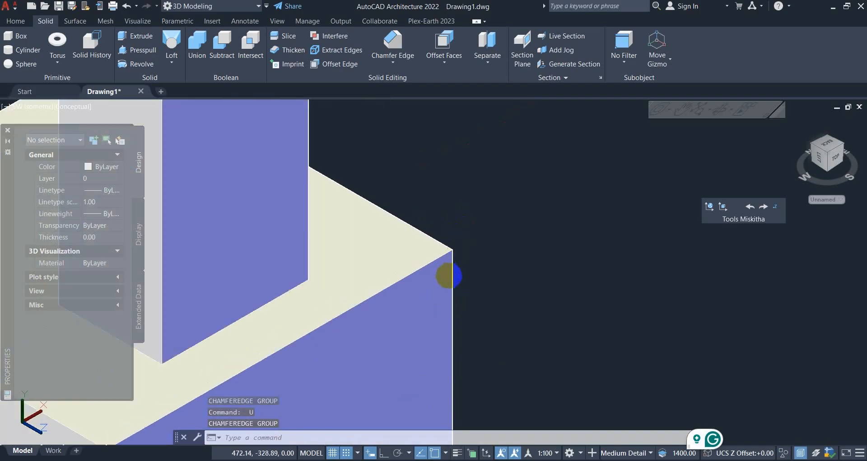
scroll(449, 276, "down", 10)
scroll(446, 294, "up", 6)
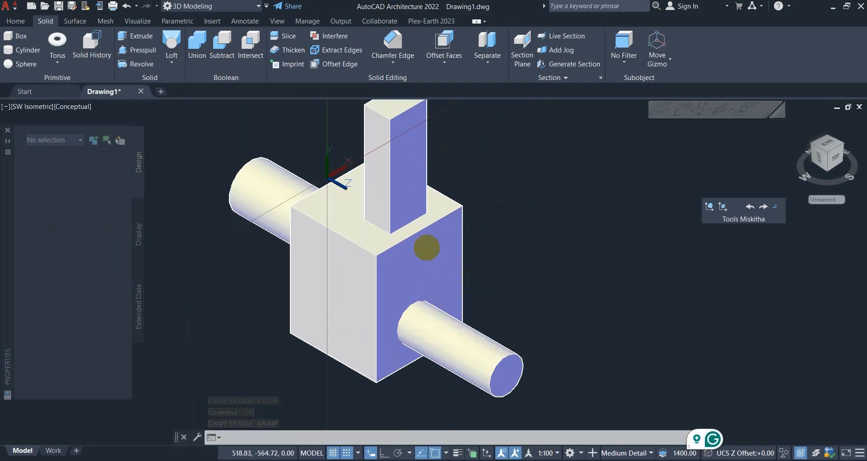
left_click(393, 63)
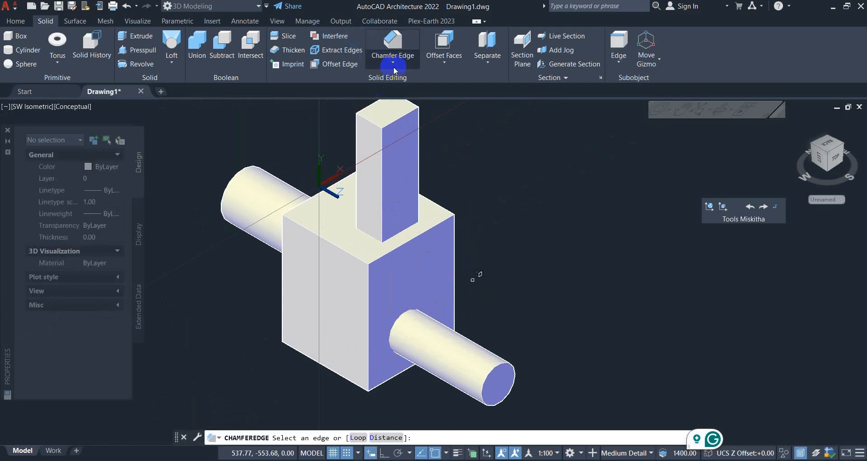
left_click(358, 437)
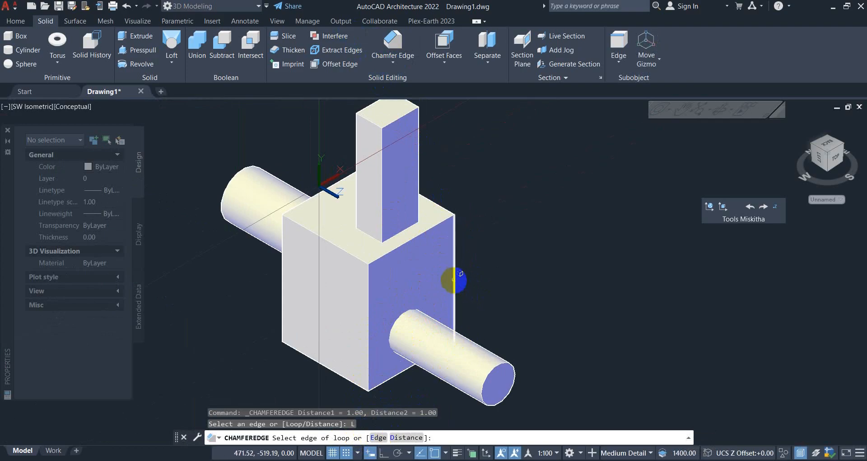
left_click(454, 279)
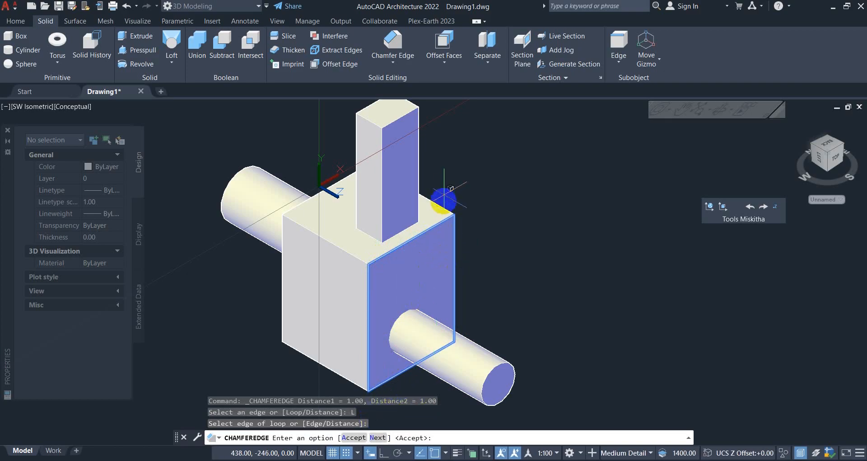
Step: Cycle through the candidate loops with Next and accept the loop around the block's front face
left_click(377, 438)
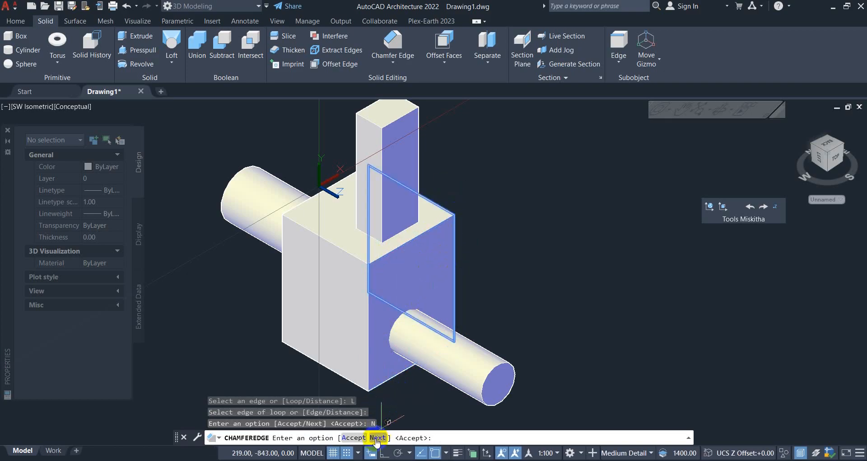
left_click(377, 437)
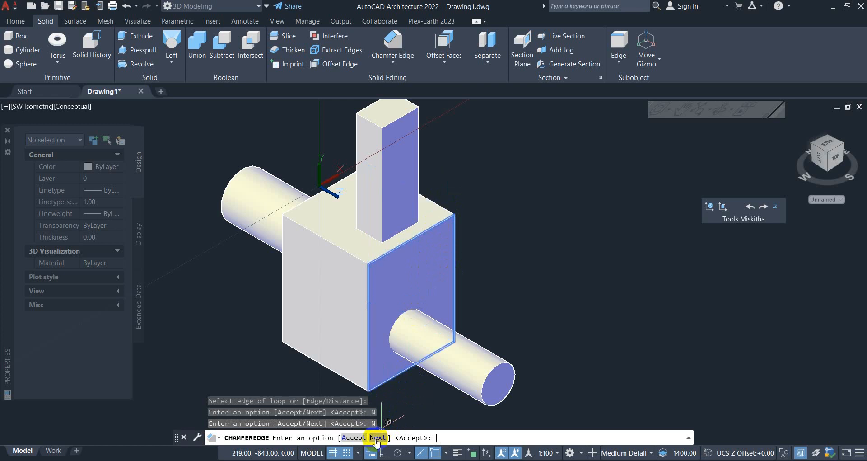
left_click(377, 437)
left_click(377, 438)
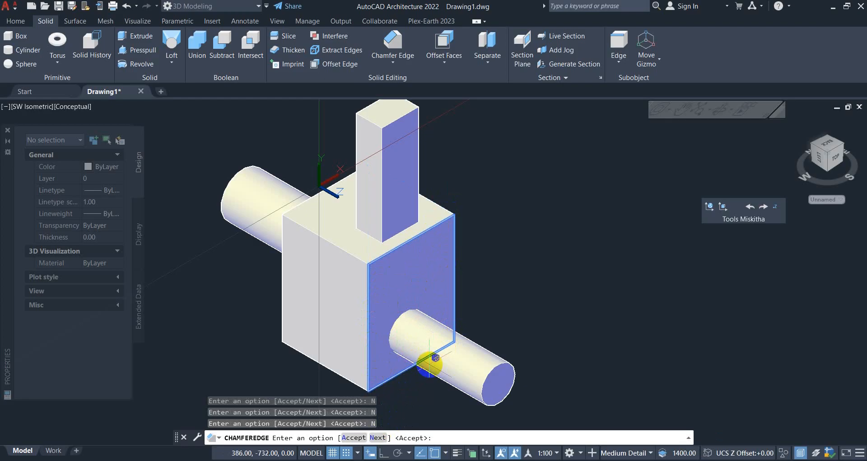
key("Return")
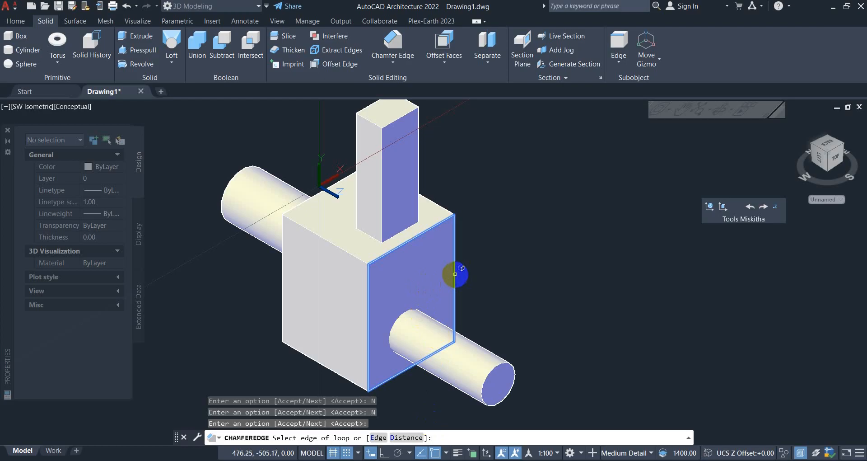
Step: Finish the loop selection and chamfer it with a base surface distance of 75 and an other surface distance of 25
left_click(455, 274)
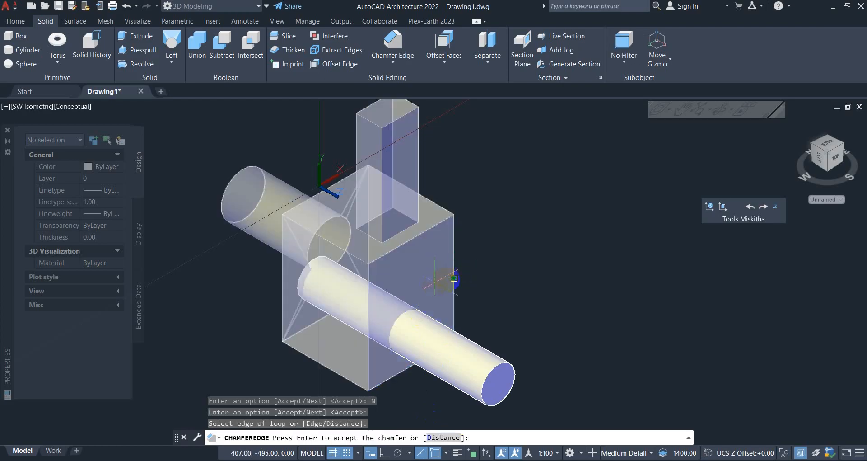
left_click(435, 438)
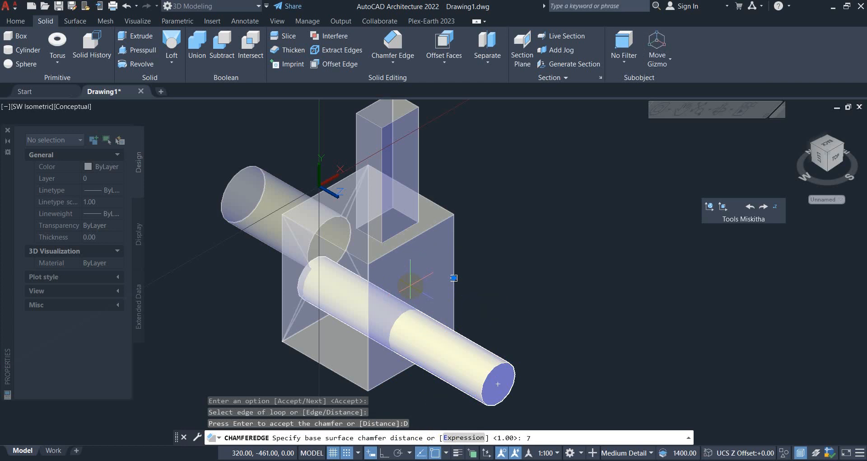
key("Return")
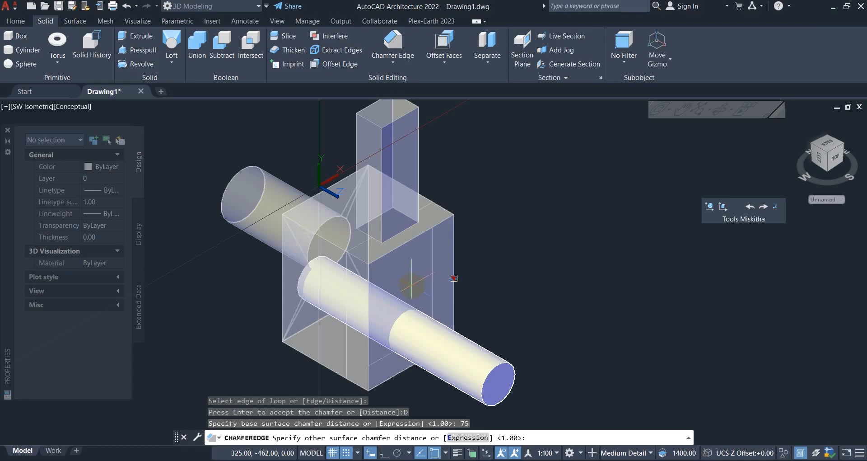
type("25")
key("Return")
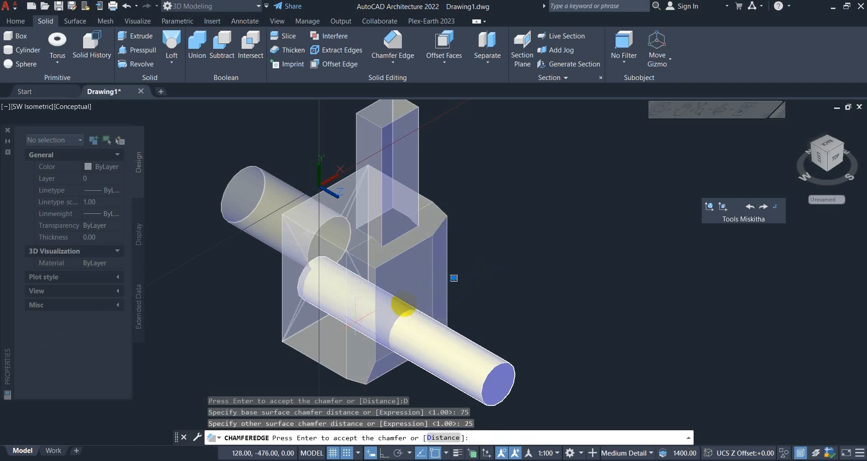
right_click(473, 225)
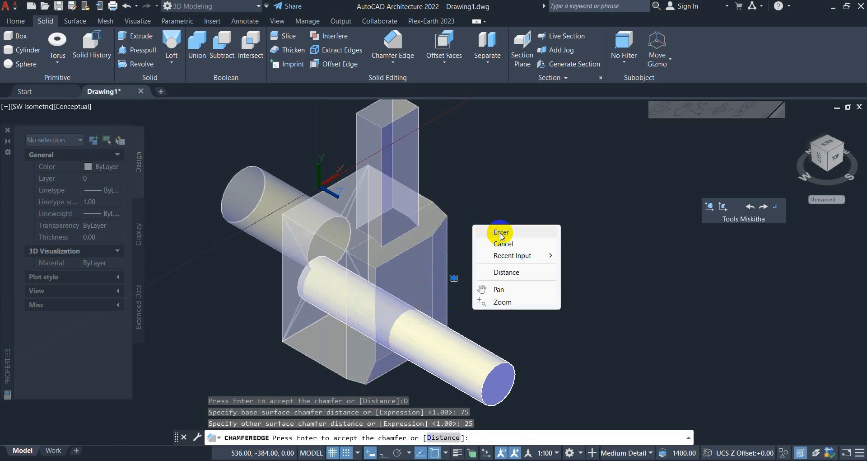
left_click(502, 235)
Step: Inspect the chamfered loop around the block's front face and undo it
scroll(461, 305, "up", 5)
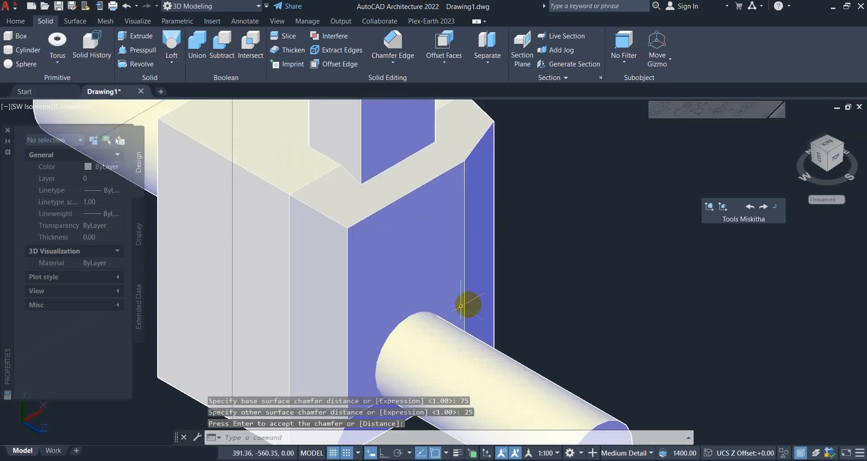
scroll(479, 302, "down", 4)
scroll(486, 234, "up", 4)
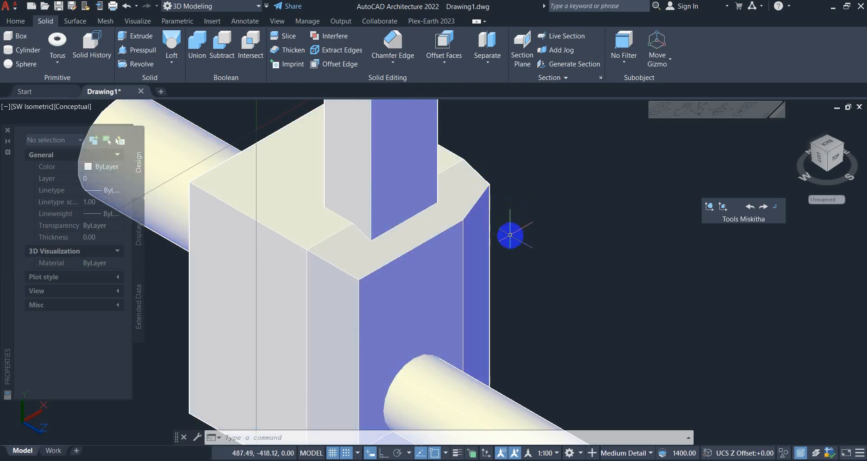
scroll(510, 234, "down", 2)
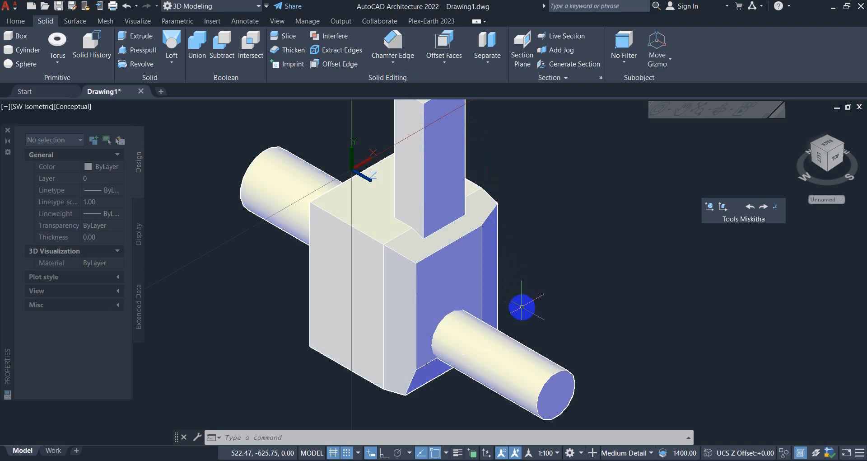
type("u")
key("Return")
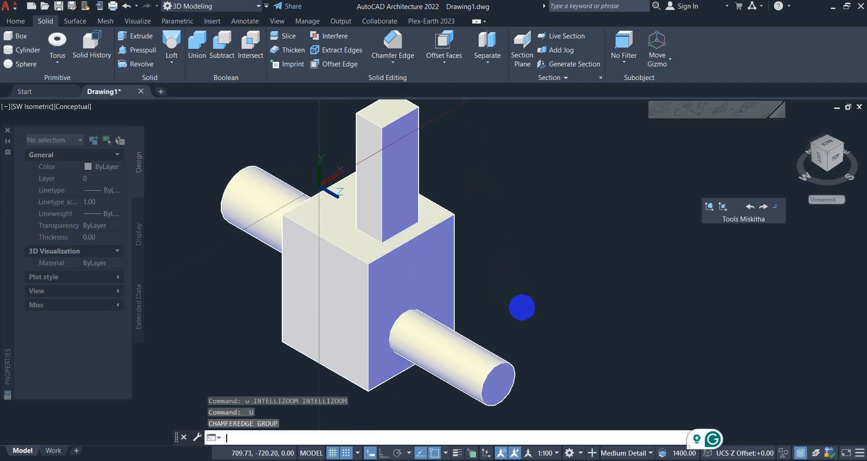
Step: Start Taper Faces and select the flat front face of the block around the protruding cylinder
key("Return")
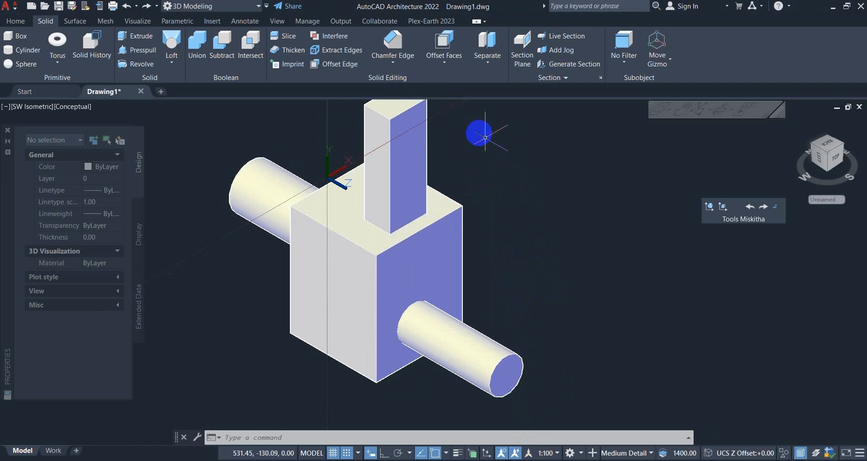
left_click(453, 65)
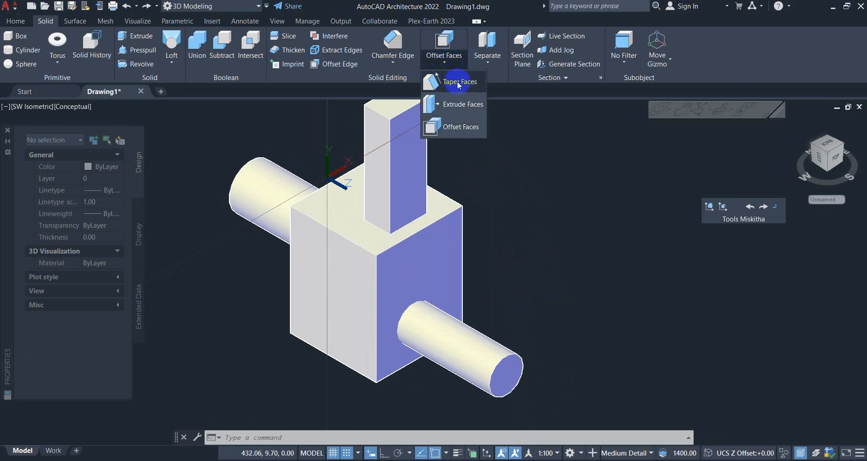
left_click(450, 82)
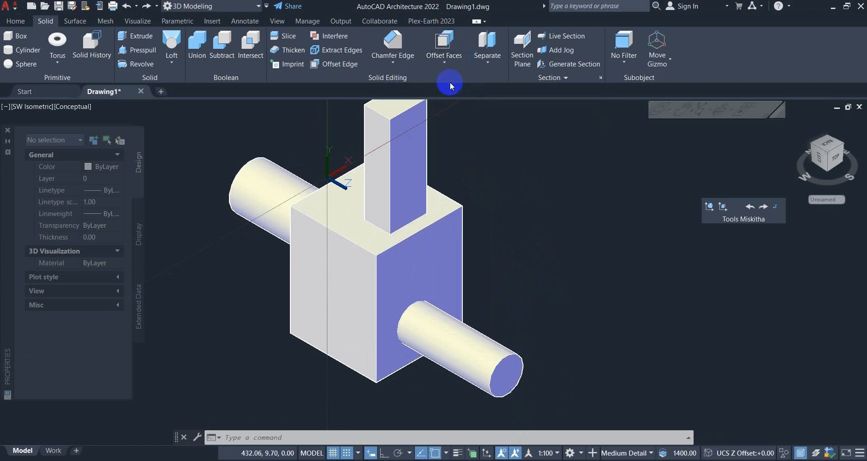
middle_click_drag(497, 290, 505, 244)
left_click(355, 273)
left_click(457, 263)
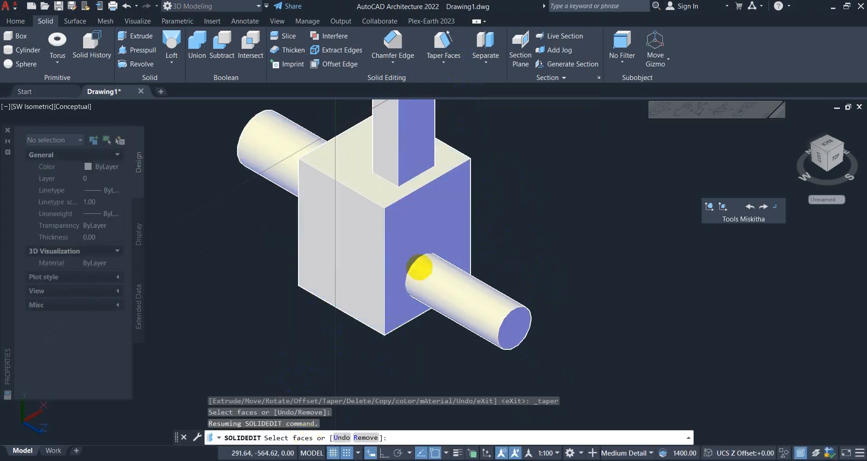
left_click(434, 223)
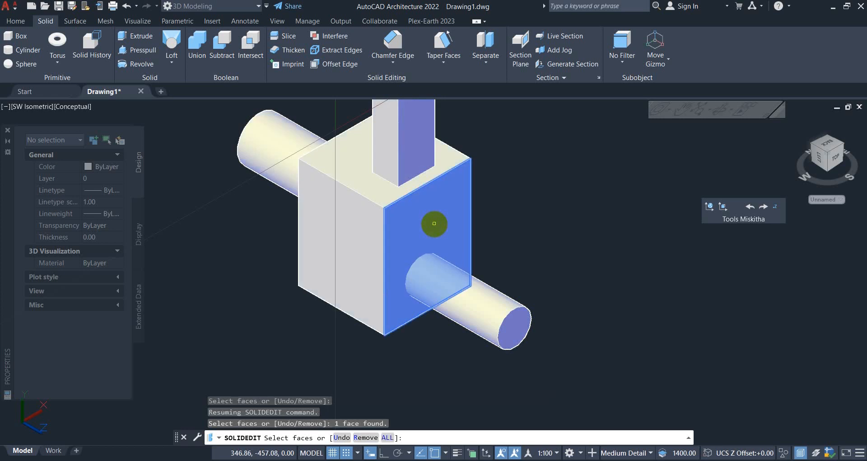
Step: Taper the selected front face along an axis from its near upper corner to the corner directly below, and finish face editing
key("Return")
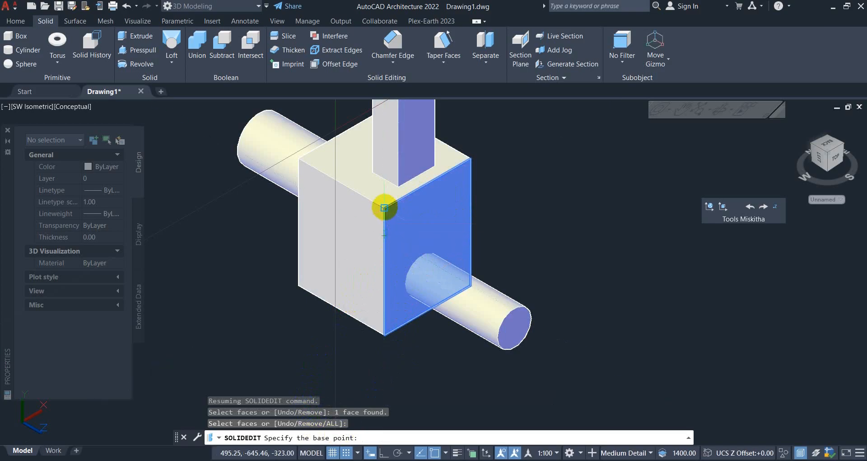
left_click(384, 208)
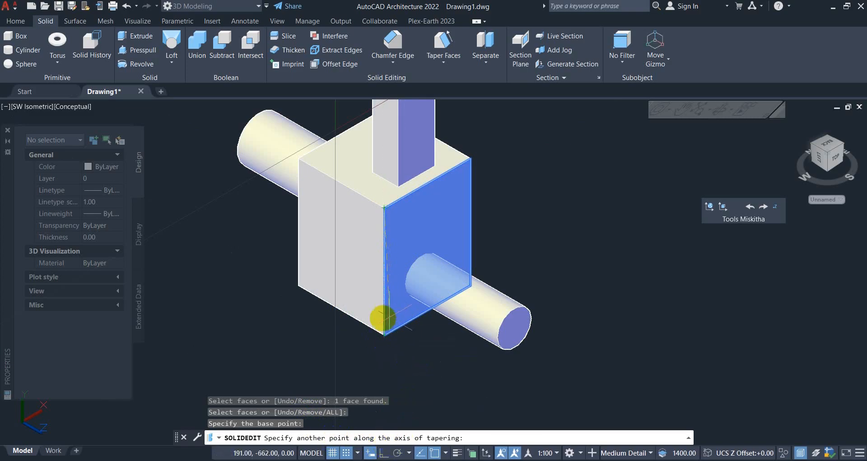
left_click(368, 326)
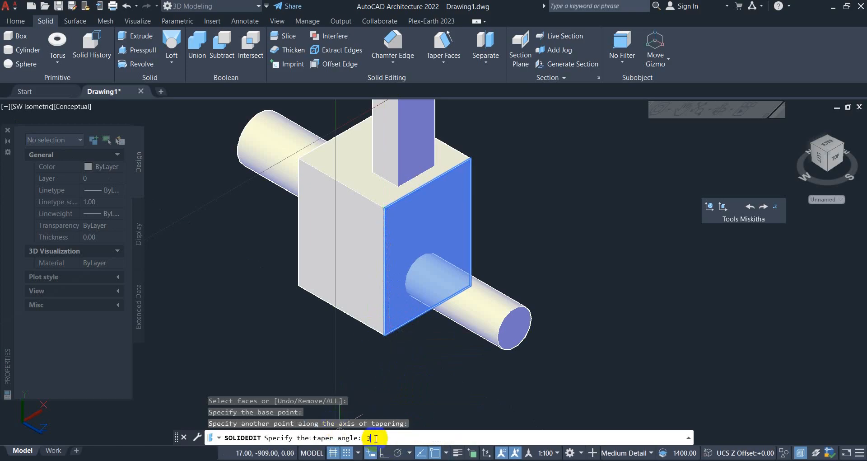
key("Return")
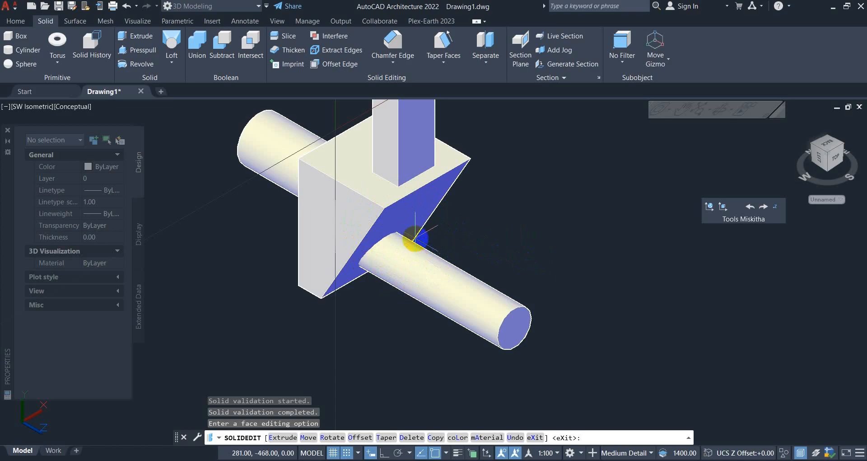
left_click(420, 120)
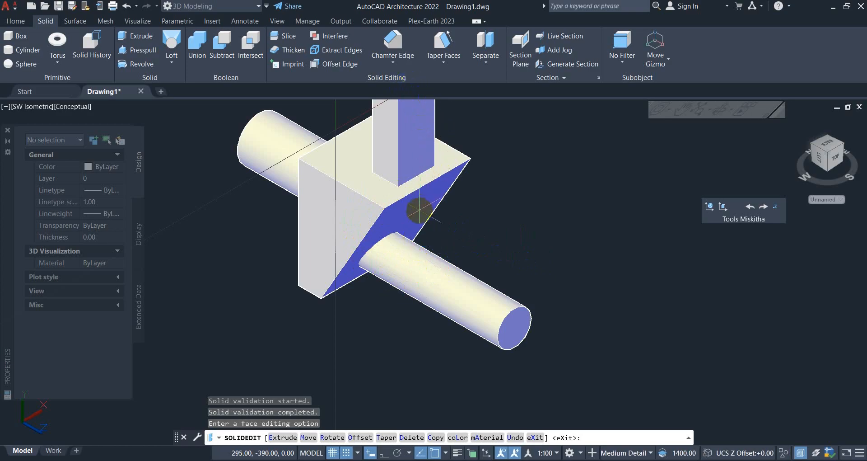
left_click(416, 251)
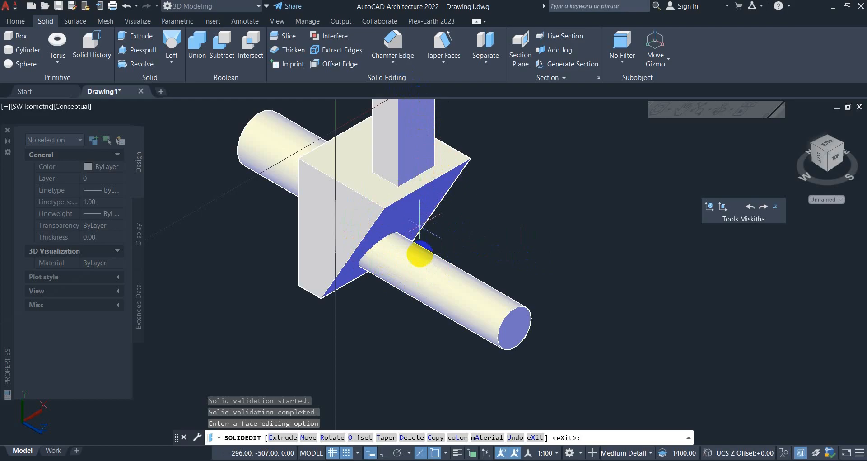
left_click(320, 437)
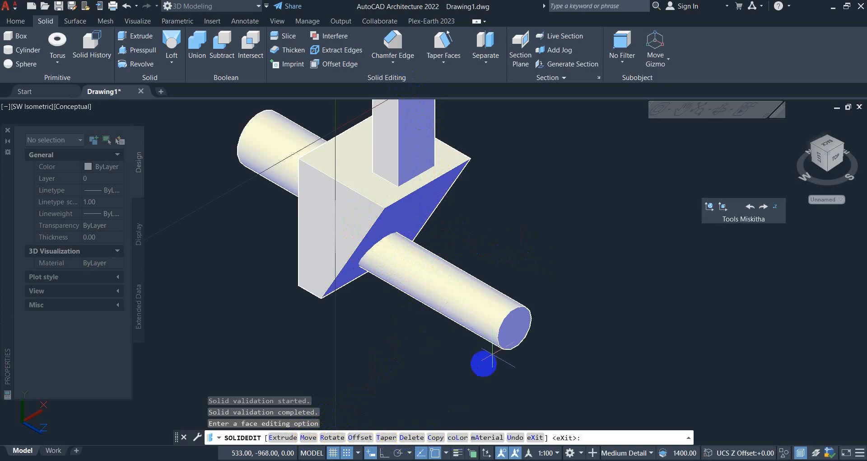
left_click(441, 292)
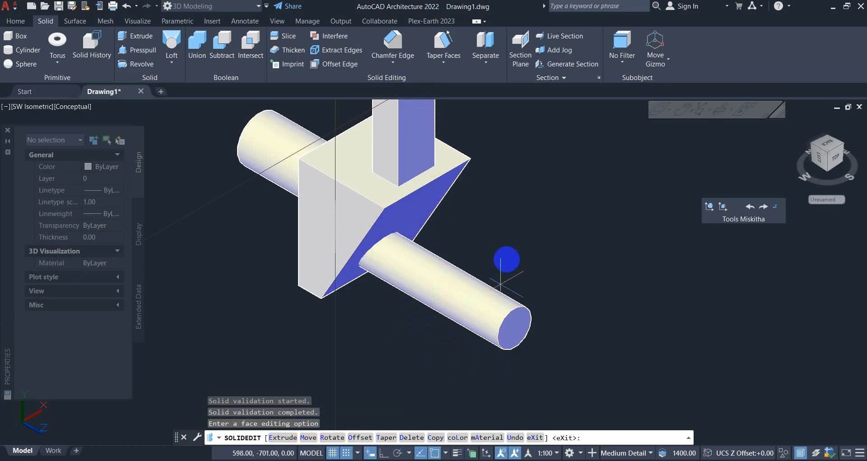
right_click(479, 200)
left_click(508, 208)
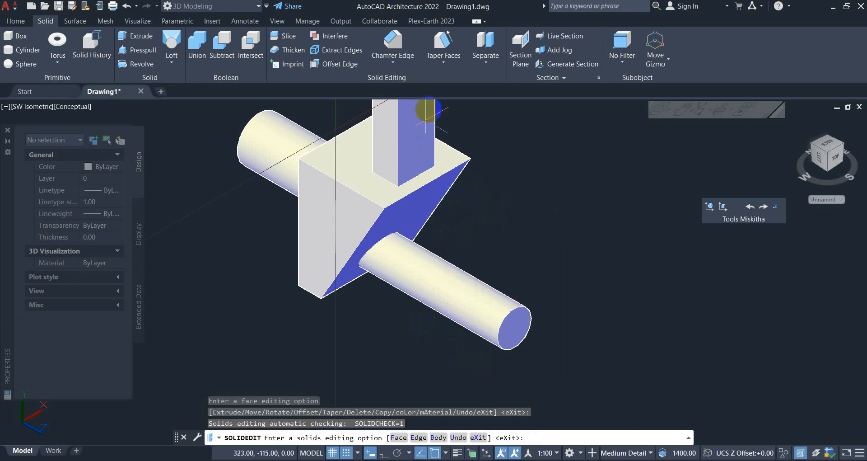
Step: Start Extrude Faces and select the block's slanted front face
left_click(445, 63)
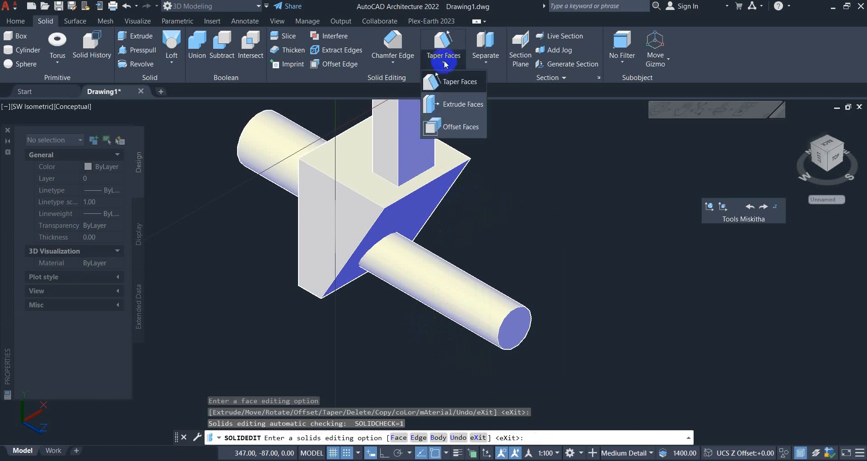
left_click(442, 105)
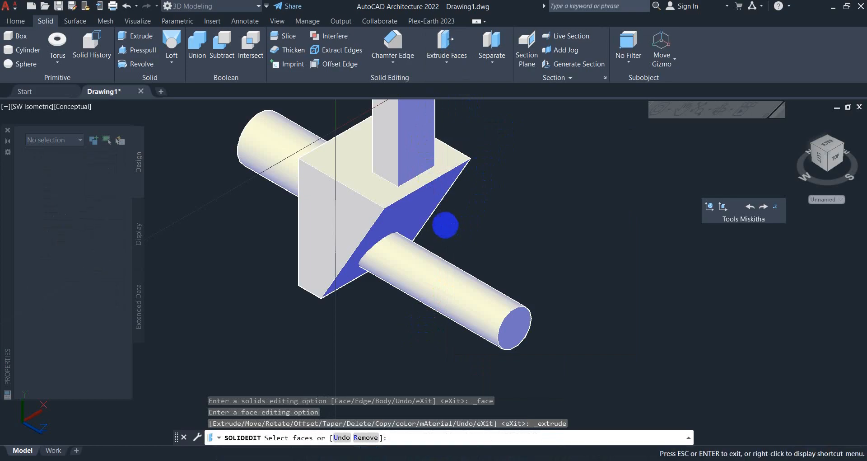
middle_click_drag(452, 226, 426, 220)
left_click(400, 197)
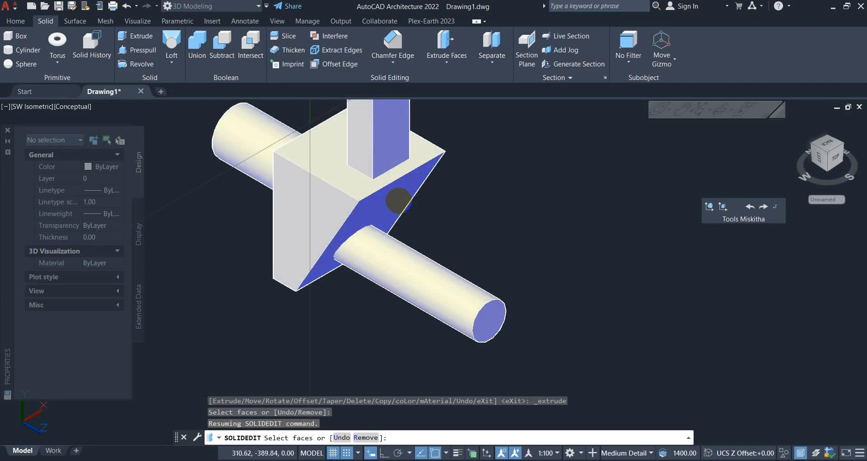
left_click(399, 200)
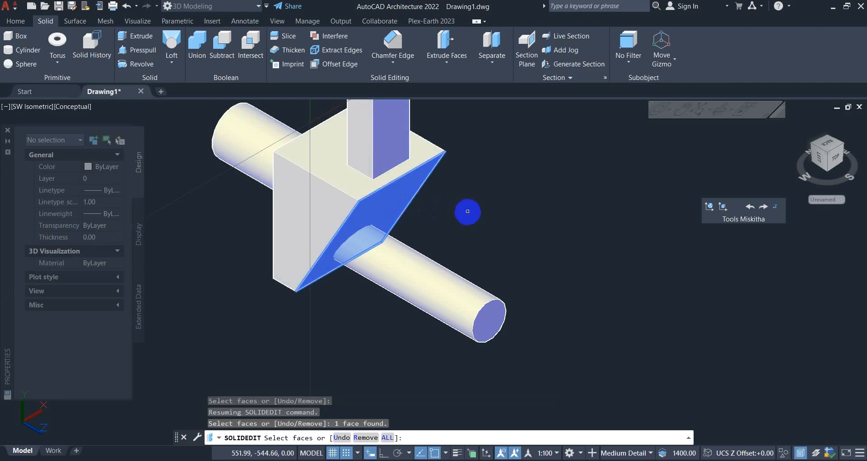
right_click(466, 211)
left_click(482, 219)
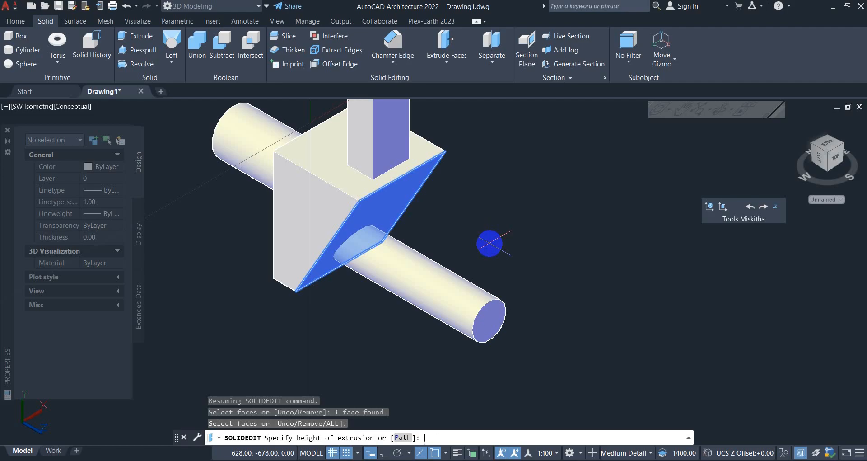
Step: Extrude the selected slanted face by a height of 100 with a taper angle of 0, and exit solid editing
key("Return")
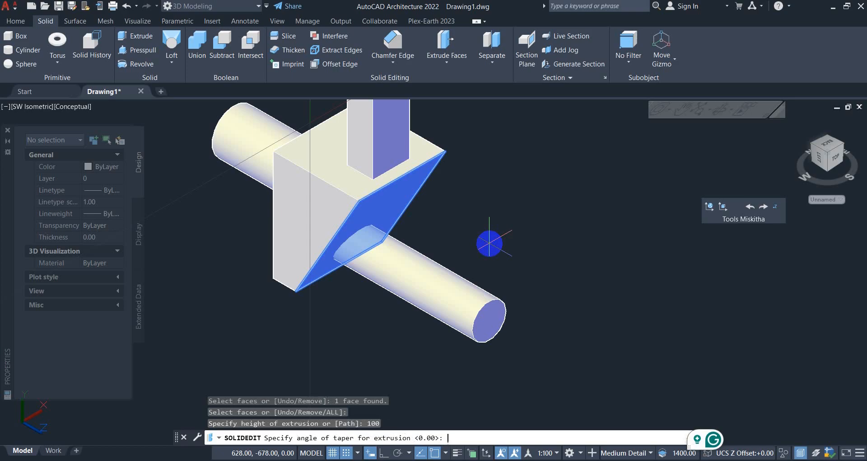
key("Return")
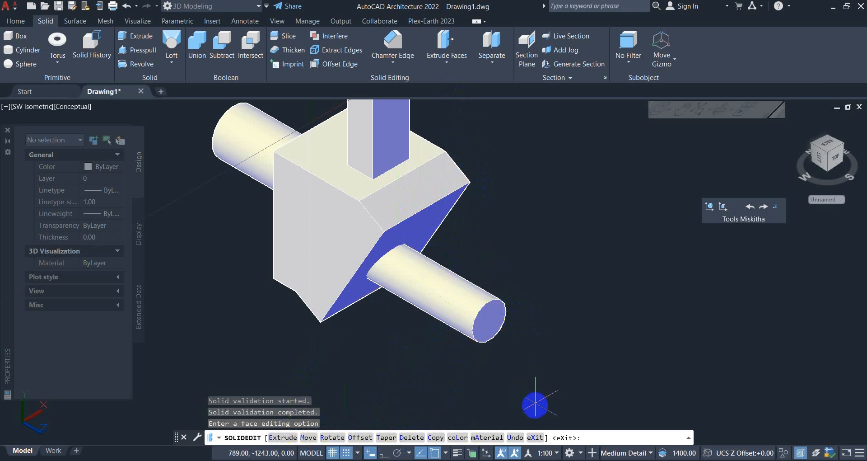
left_click(535, 437)
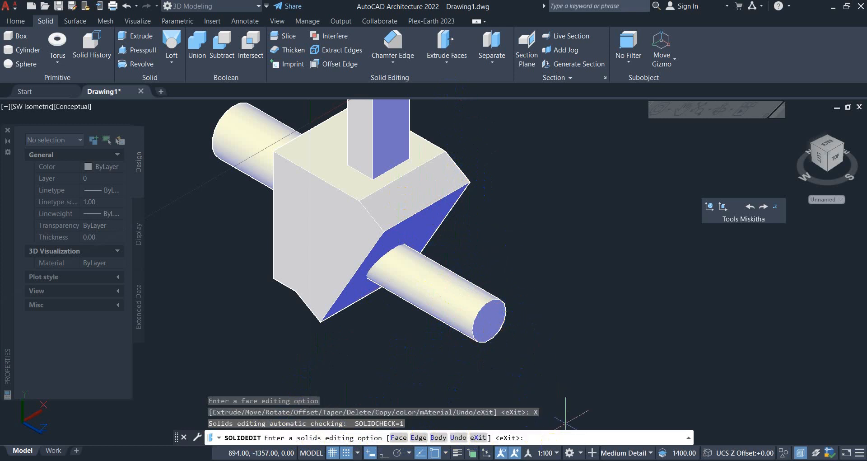
left_click(539, 350)
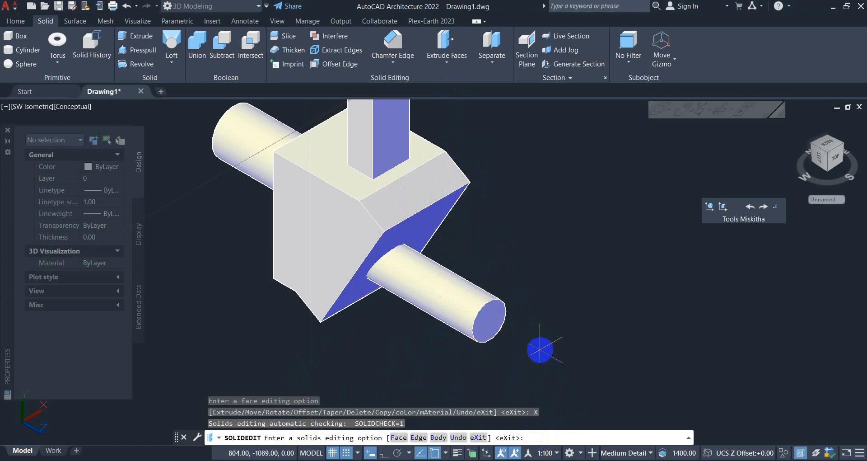
key("Return")
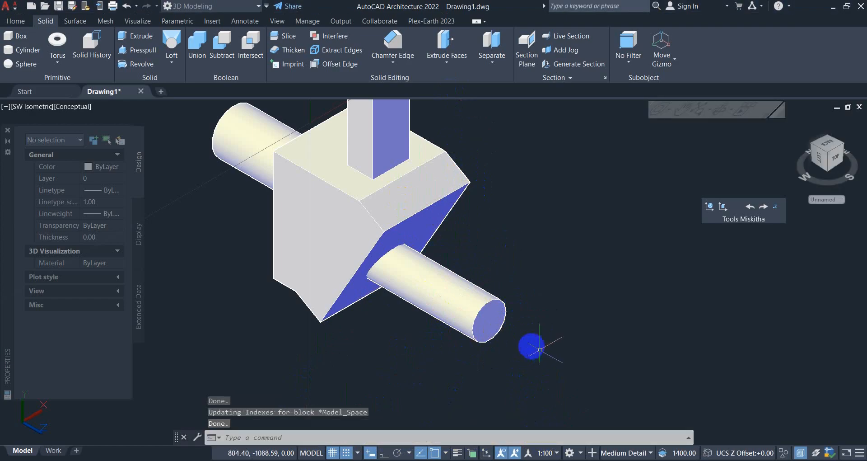
Step: Offset the top face of the rectangular post outward with Offset Faces and finish face editing
left_click(442, 64)
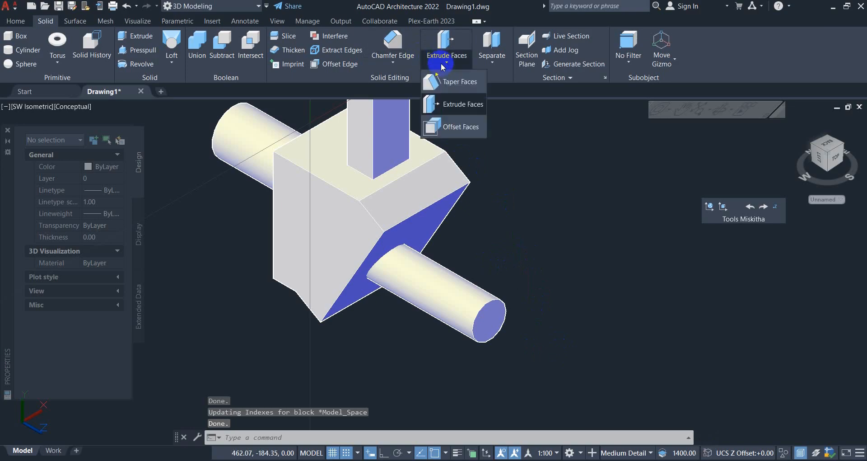
left_click(460, 129)
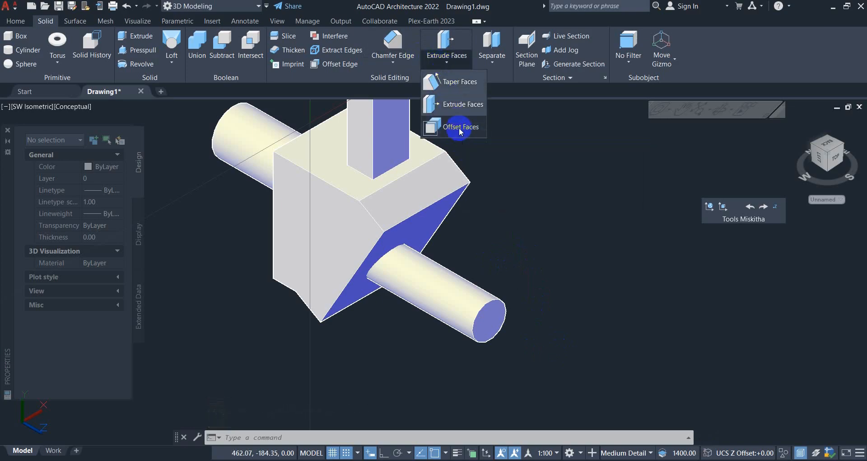
left_click(460, 128)
middle_click_drag(482, 173, 497, 287)
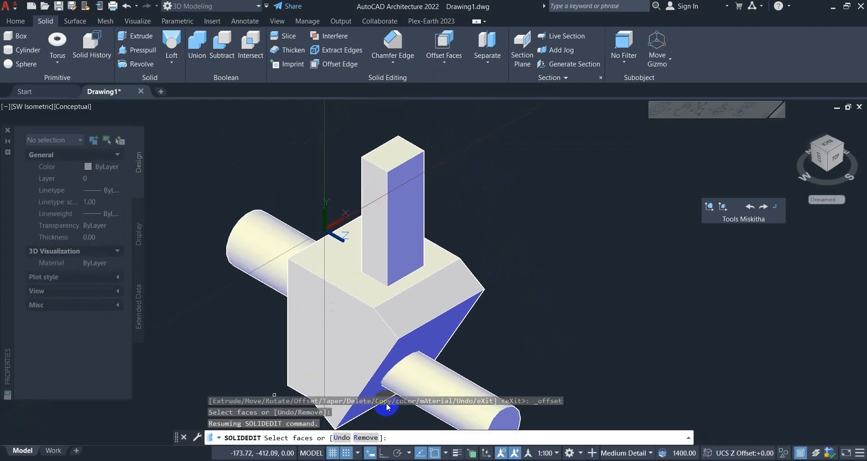
left_click(394, 153)
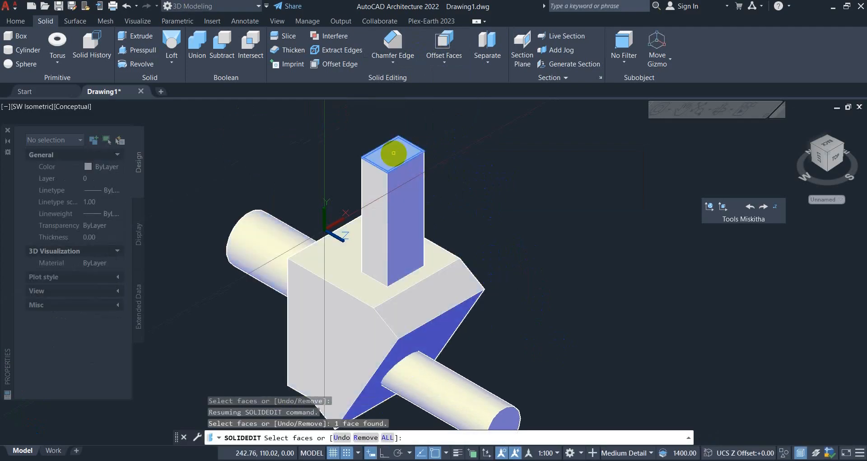
key("Return")
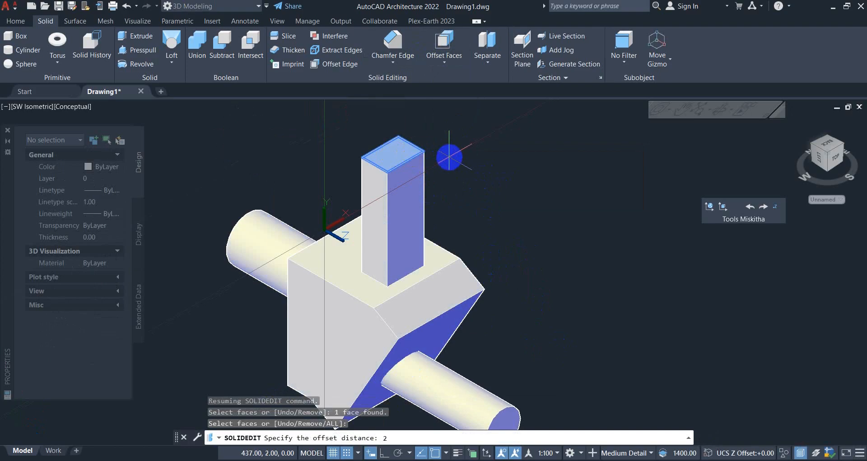
key("Return")
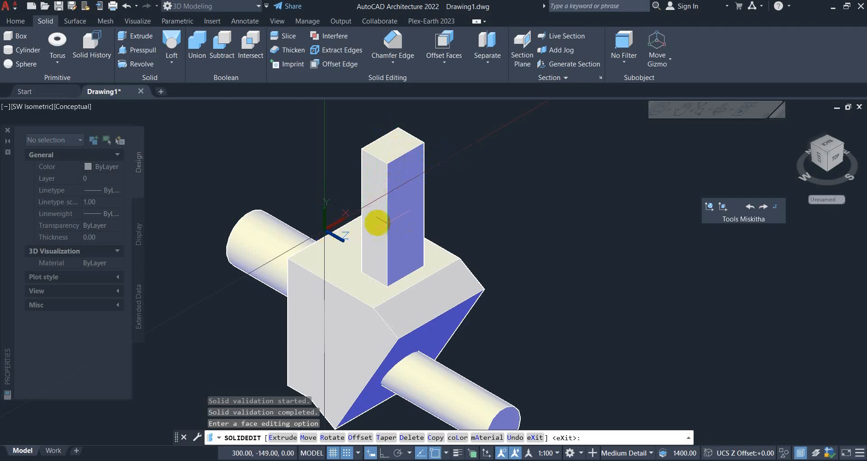
right_click(449, 219)
left_click(474, 223)
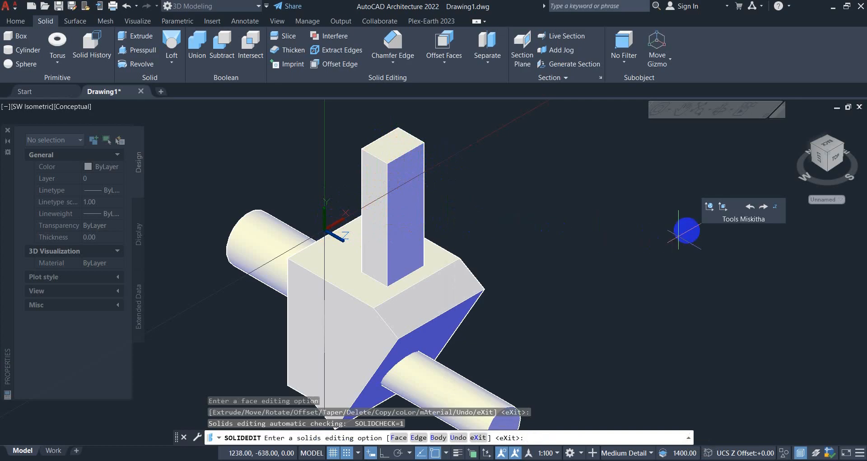
Step: Restore the World UCS, offset the rectangular post's top face outward by 50 with Offset Faces, and finish face editing
left_click(710, 207)
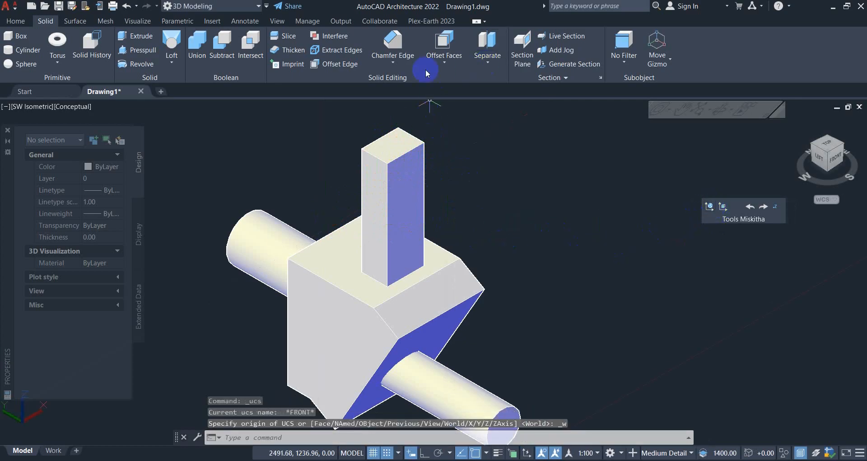
left_click(444, 42)
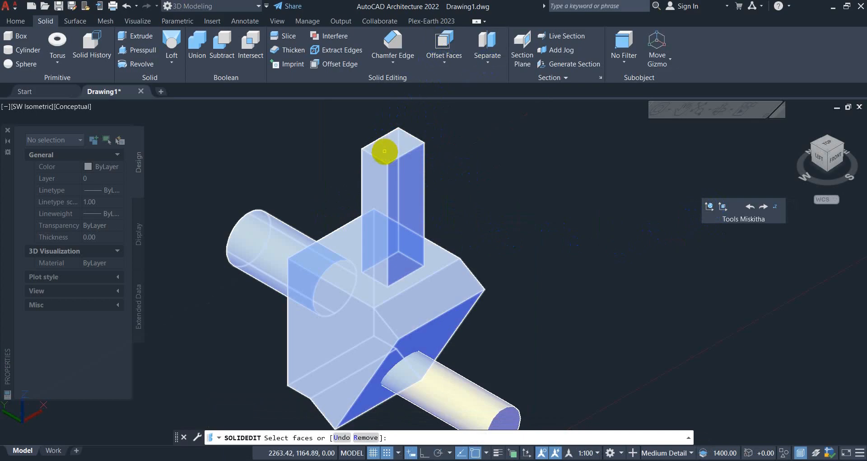
left_click(387, 149)
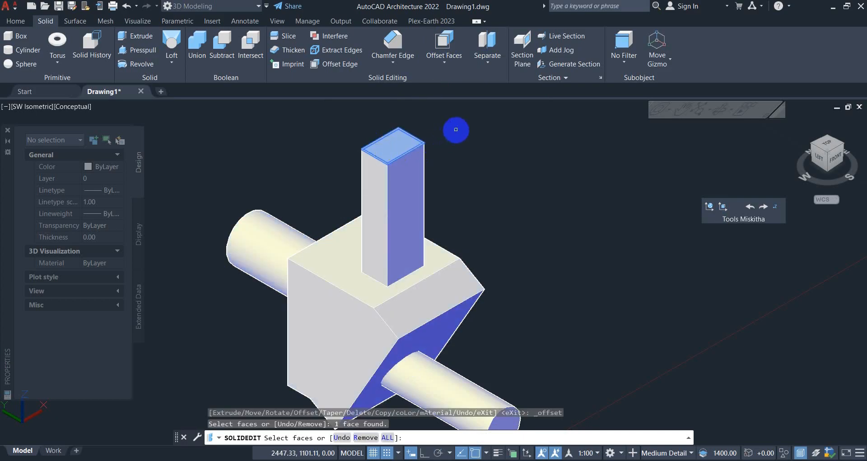
key("Return")
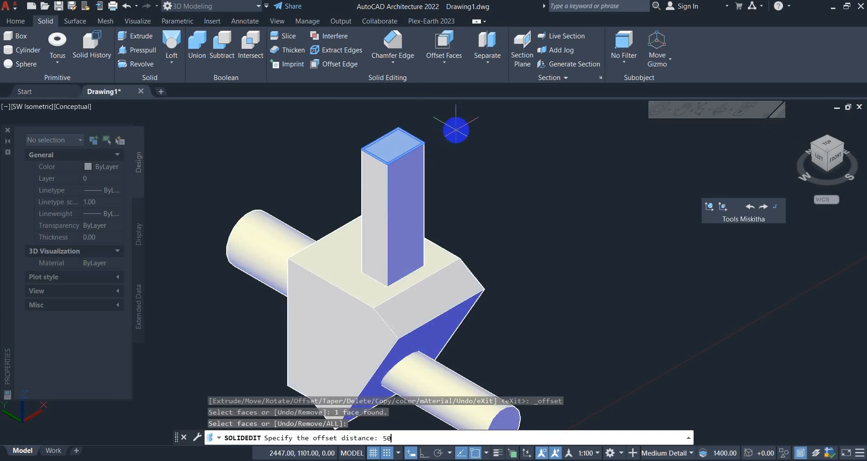
type("50")
key("Return")
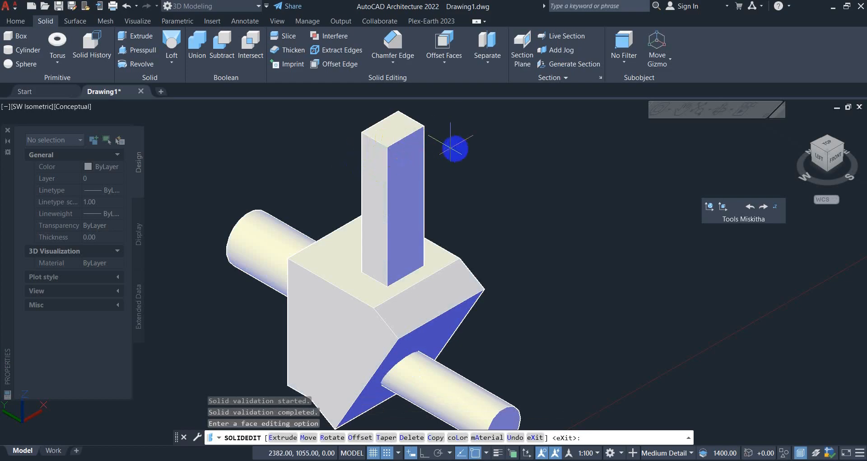
right_click(448, 141)
left_click(479, 155)
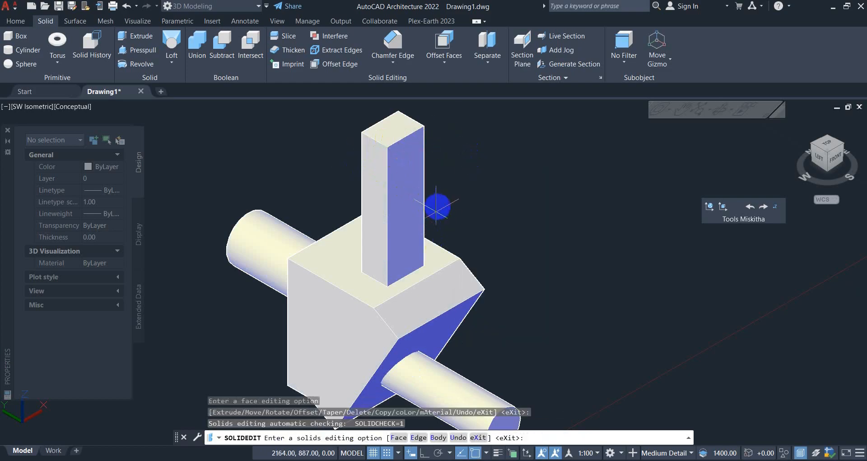
Step: Offset the rectangular post's front face outward with Offset Faces to thicken the post
left_click(445, 40)
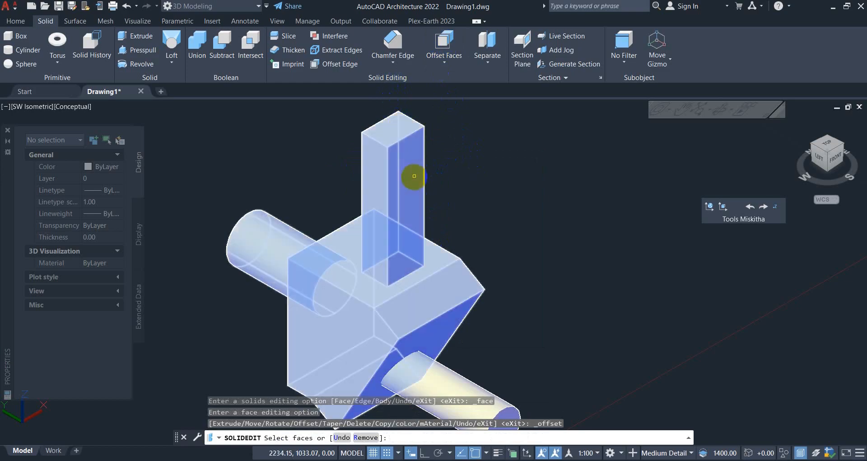
left_click(410, 176)
right_click(449, 169)
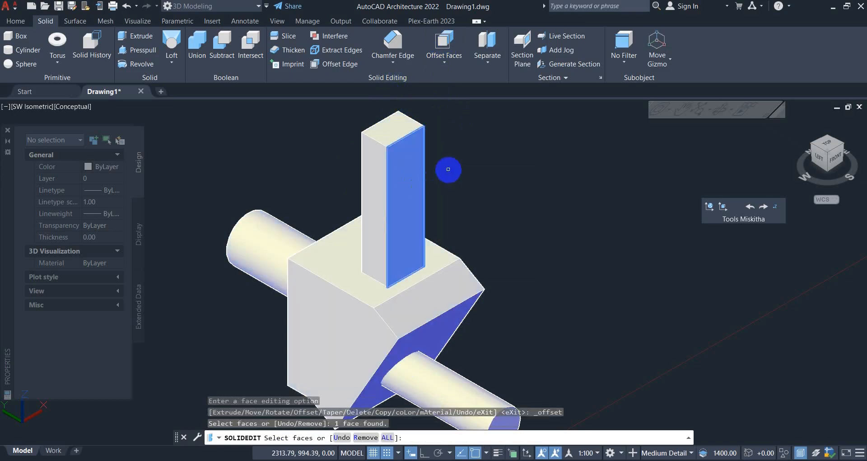
left_click(461, 175)
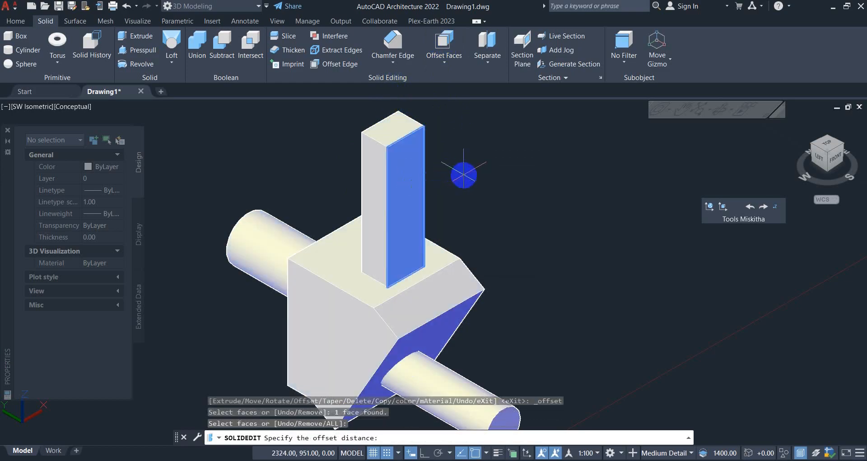
key("Return")
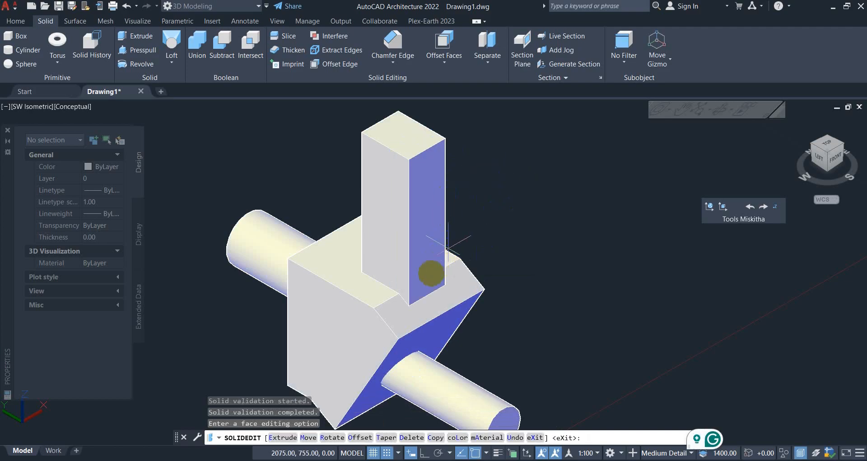
right_click(468, 109)
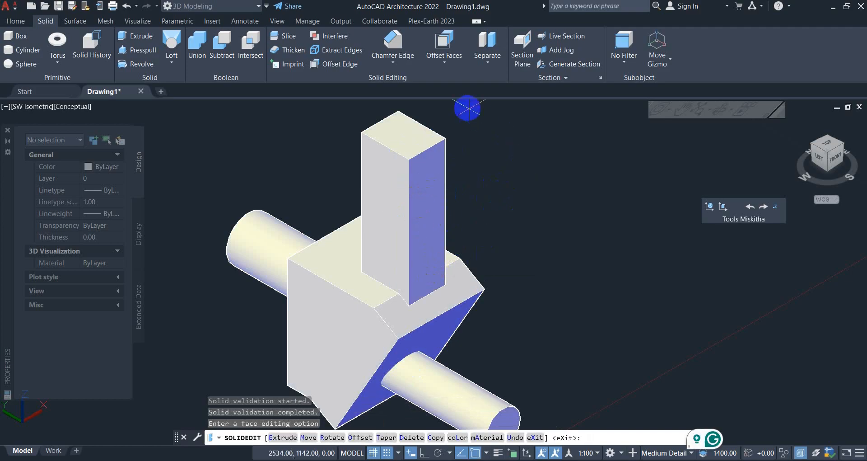
left_click(453, 63)
left_click(454, 63)
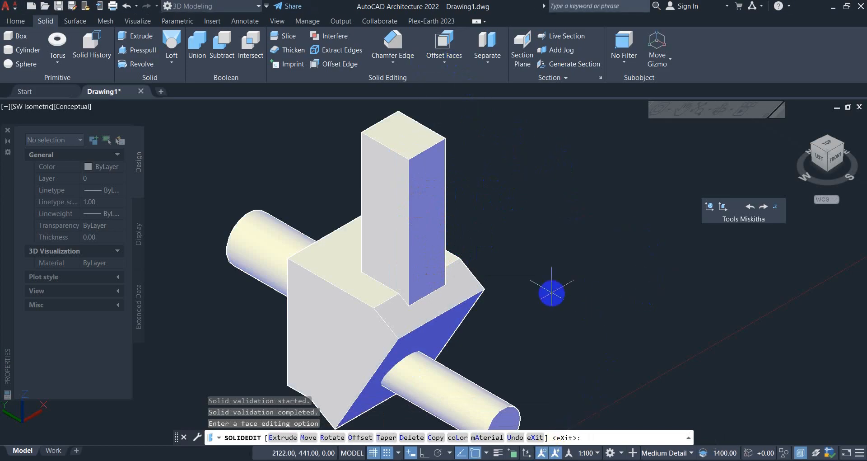
left_click(489, 64)
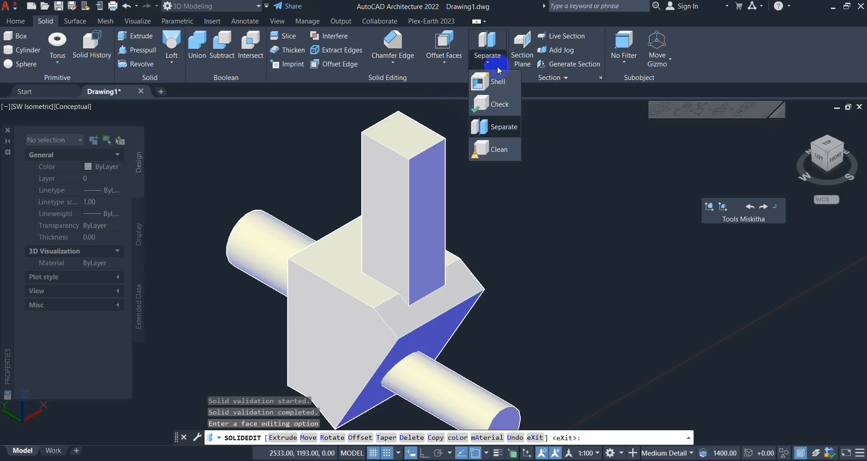
left_click(484, 83)
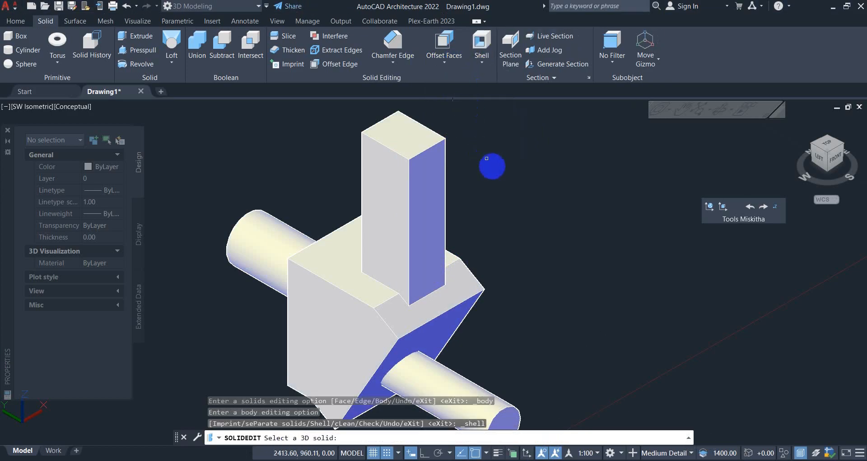
scroll(432, 159, "down", 2)
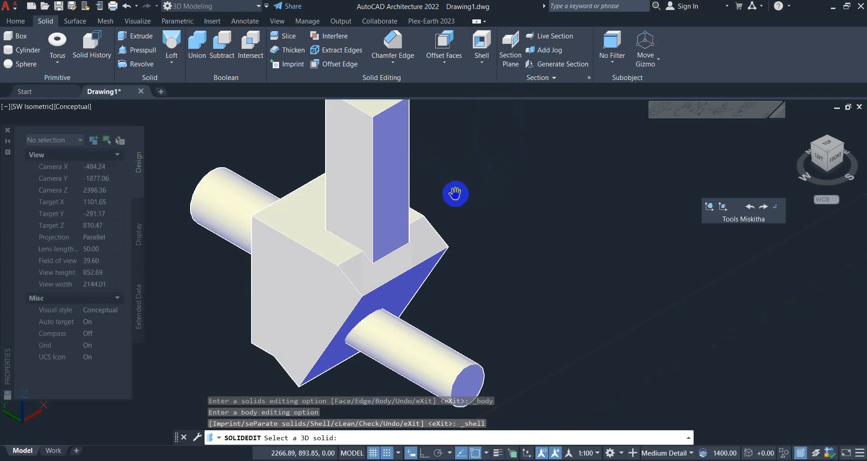
left_click(428, 181)
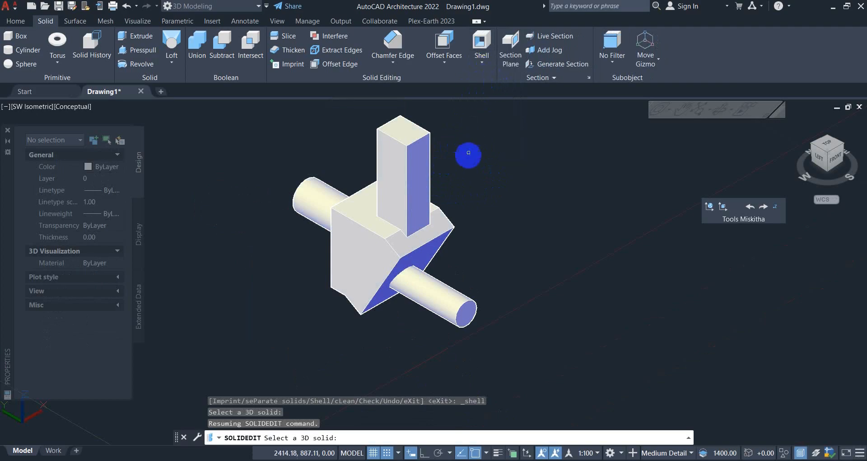
key("Escape")
key("Escape")
key("Escape")
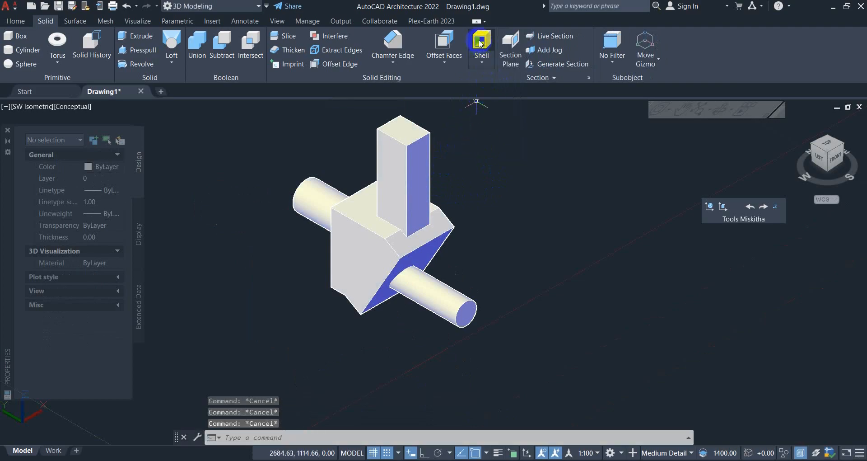
Step: Shell the block solid without removing any faces, and exit solid editing
left_click(481, 43)
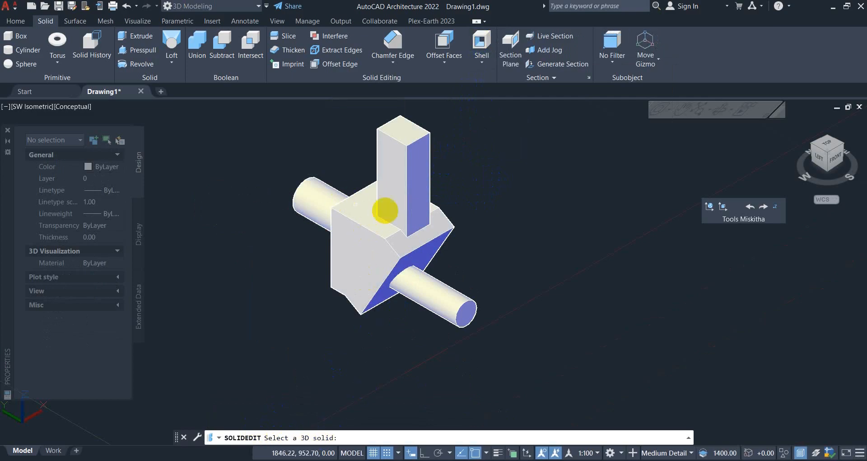
left_click(382, 239)
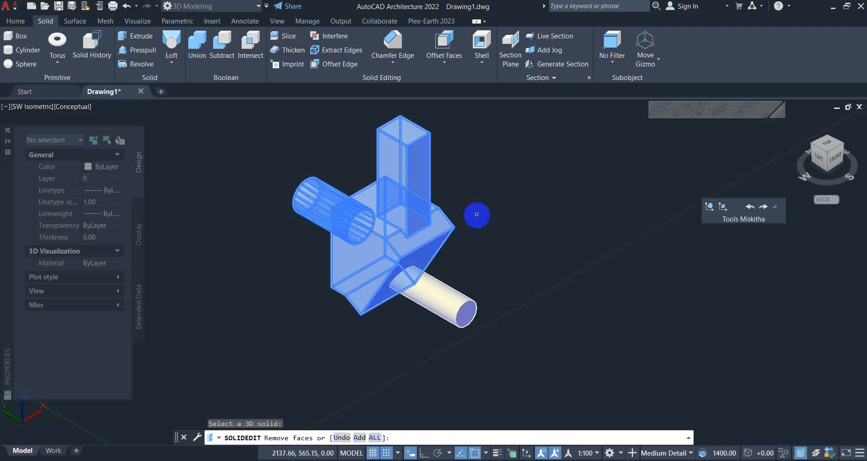
left_click(398, 254)
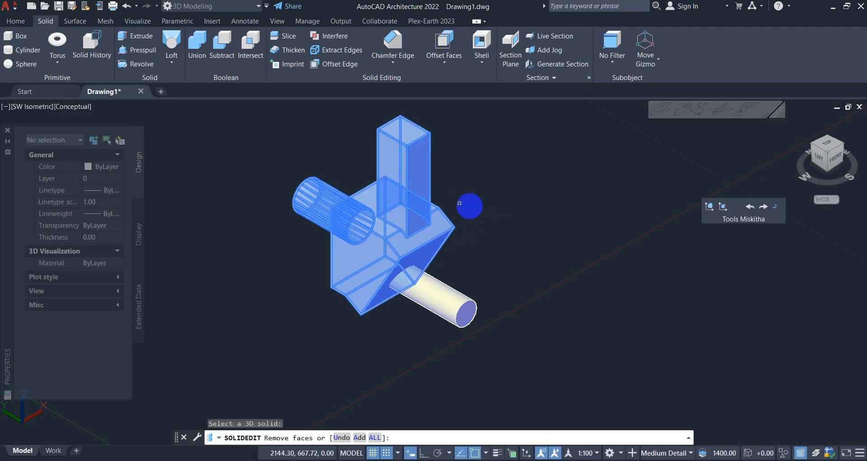
left_click(360, 217)
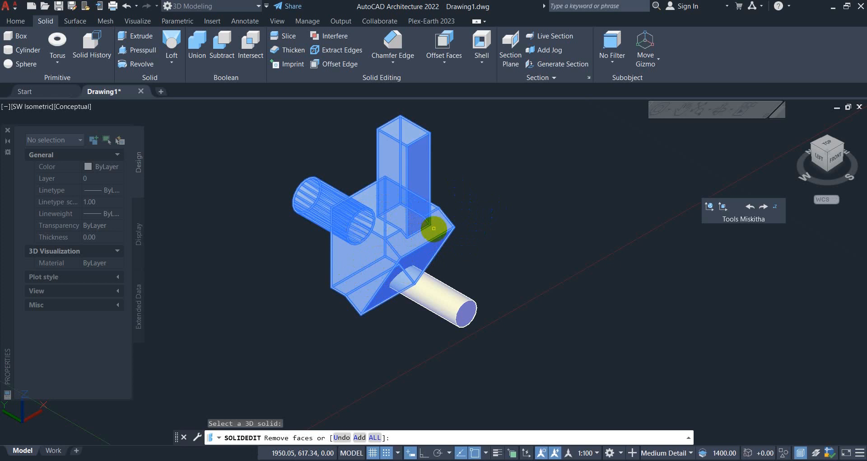
key("Return")
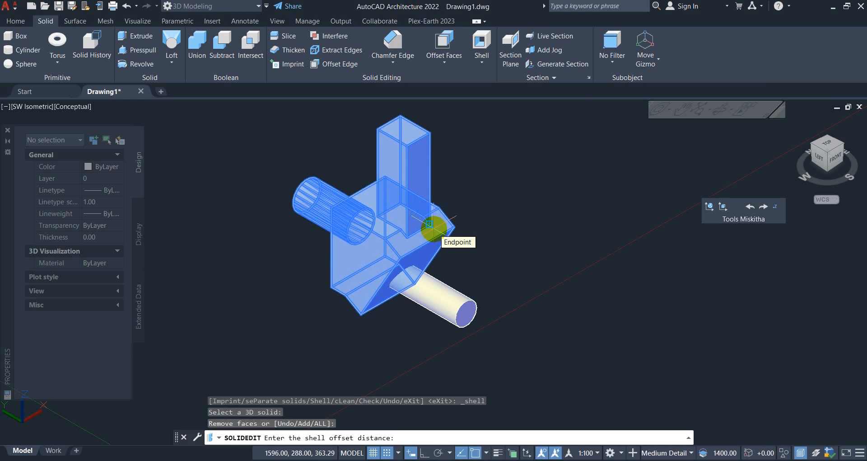
key("Return")
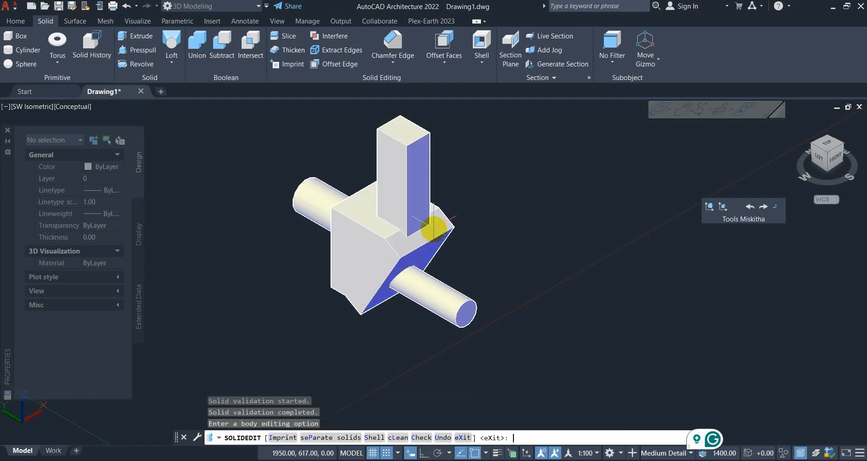
key("Return")
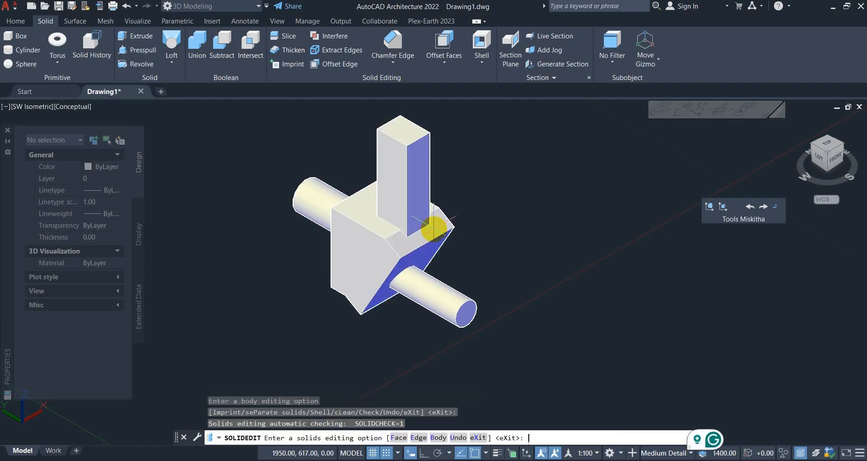
key("Return")
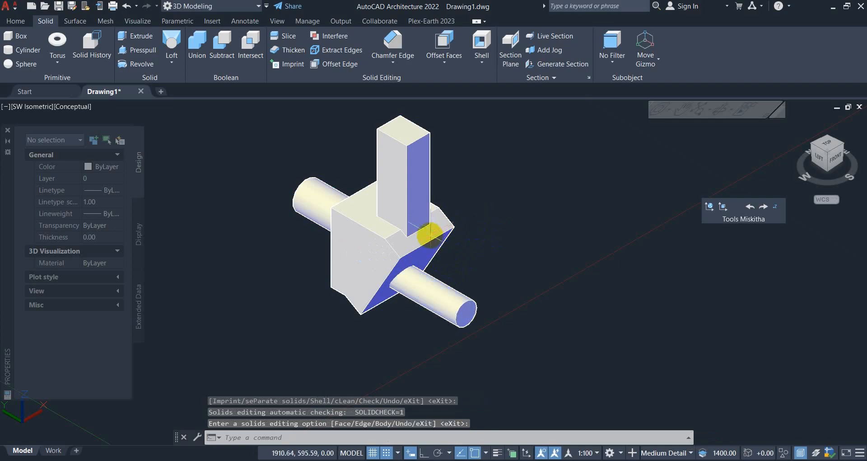
Step: Inspect the shelled block solid in the Object Viewer by orbiting it, and close the viewer
left_click(424, 236)
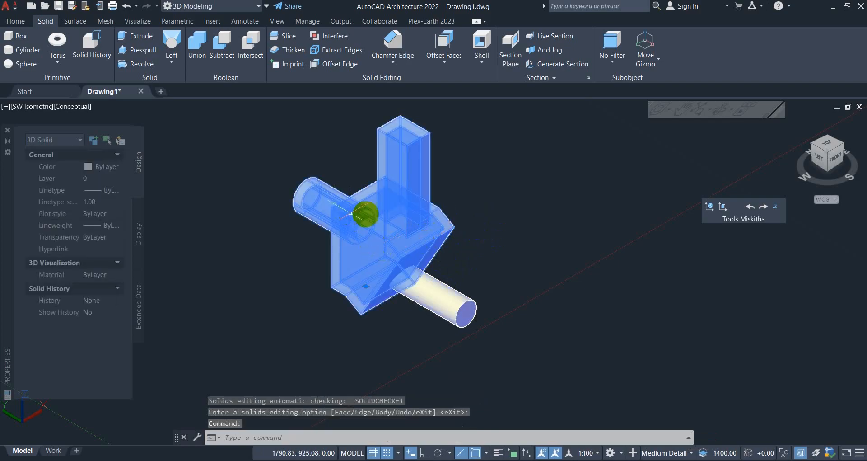
right_click(409, 235)
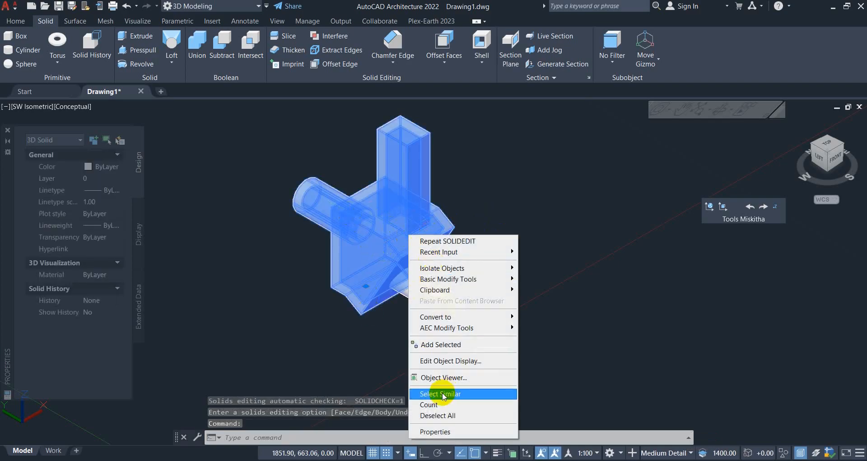
left_click(445, 378)
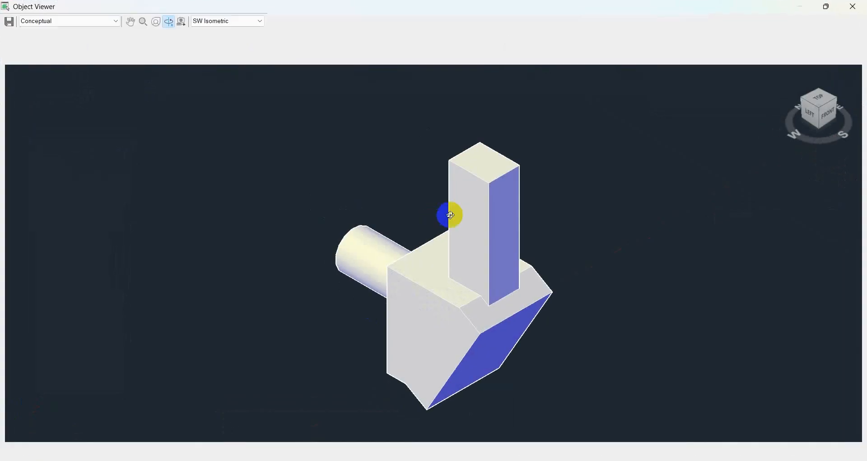
left_click_drag(449, 213, 313, 187)
right_click(313, 187)
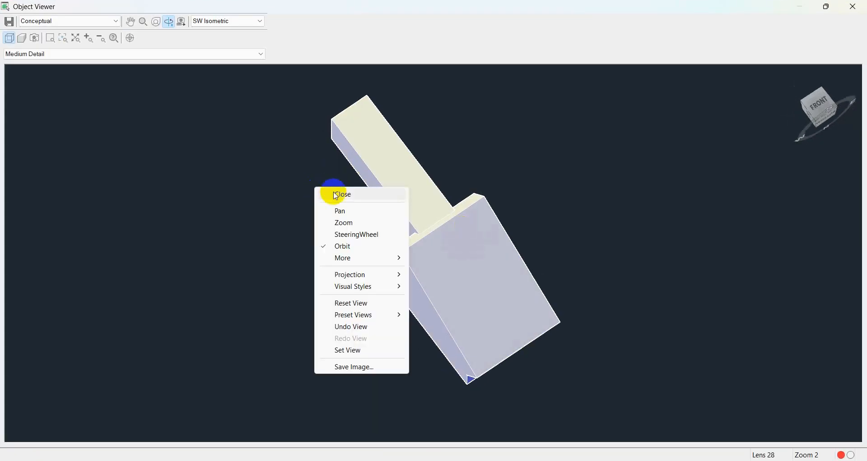
left_click(342, 195)
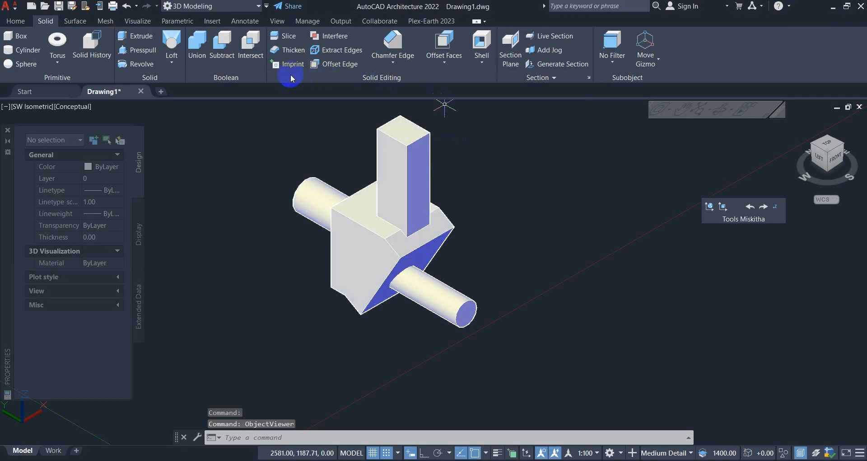
Step: Slice the block solid through the post's near upper corner and the chamfered corner at the block's lower edge, keeping both sides
left_click(285, 37)
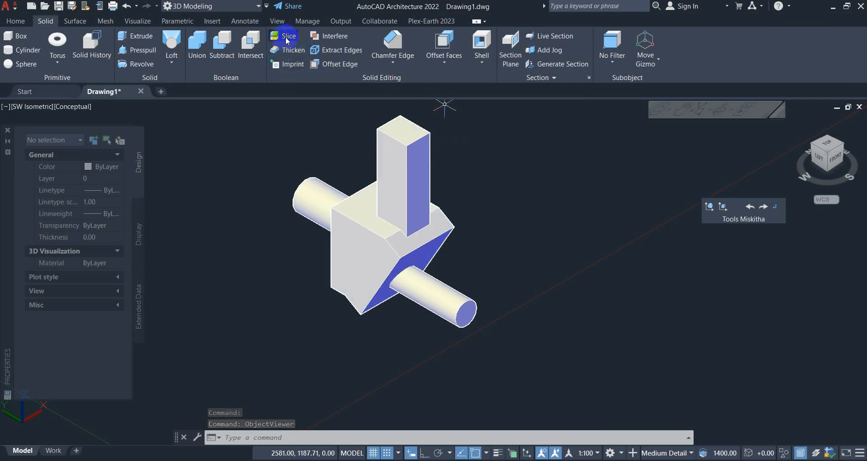
left_click(382, 214)
right_click(465, 155)
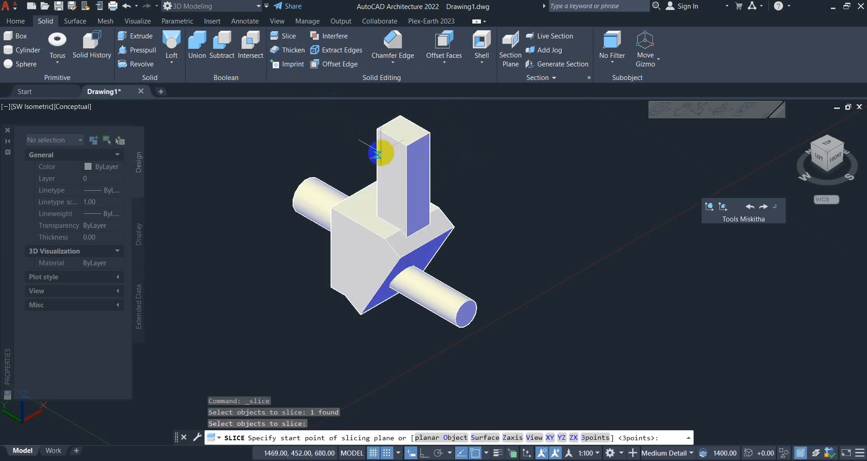
left_click(407, 146)
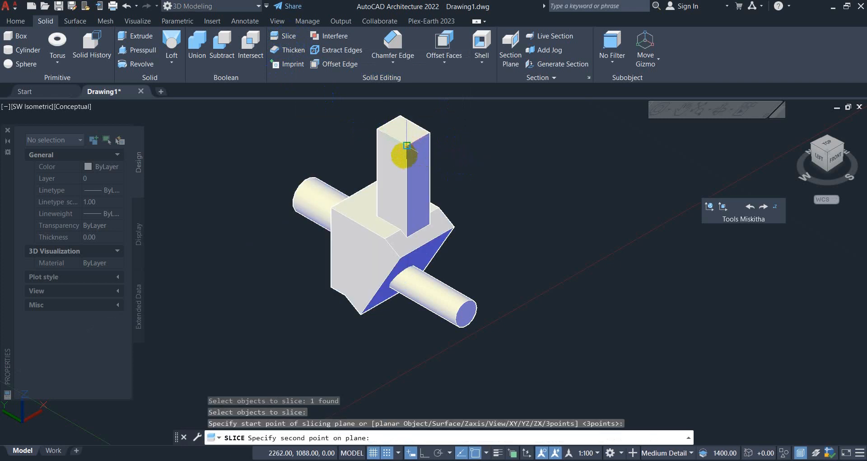
left_click(344, 294)
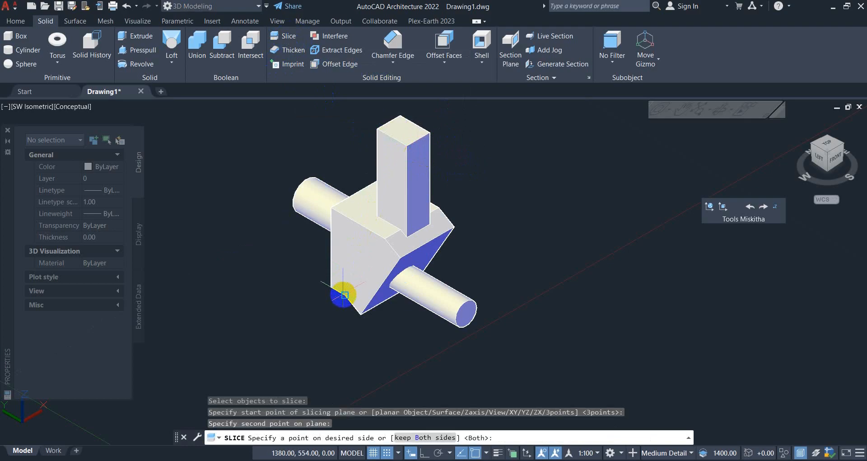
right_click(458, 221)
left_click(482, 227)
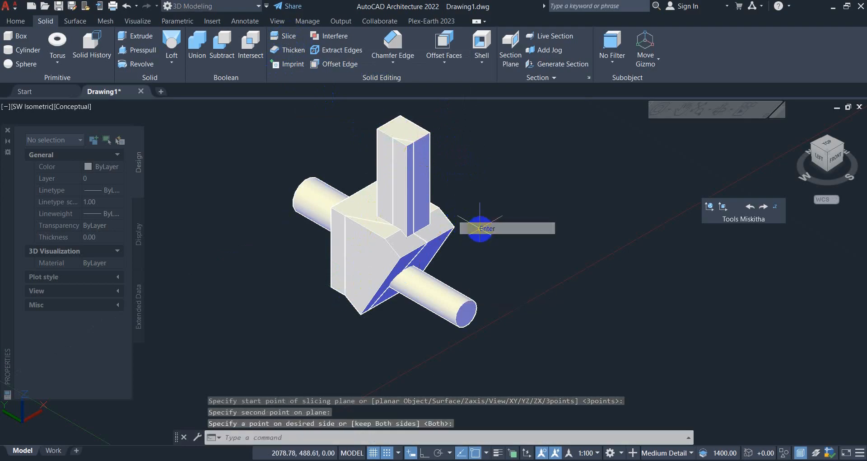
Step: Delete the front piece of the sliced block solid to expose the hollow interior, and undo the deletion
left_click(445, 234)
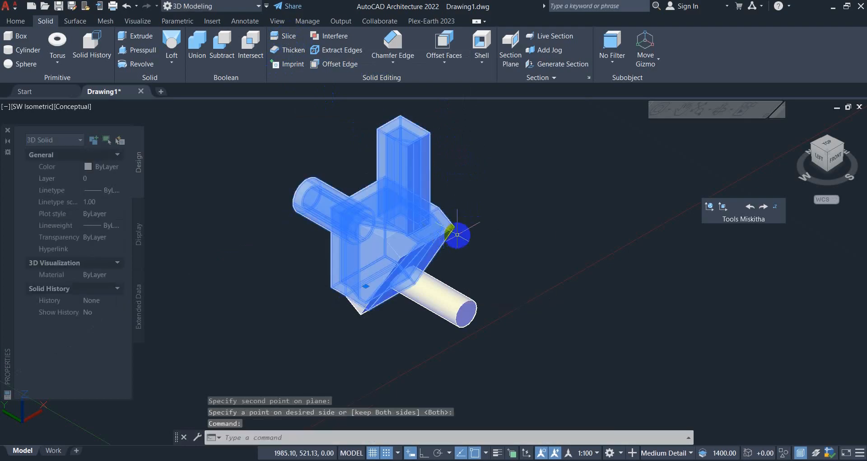
key("Escape")
key("Escape")
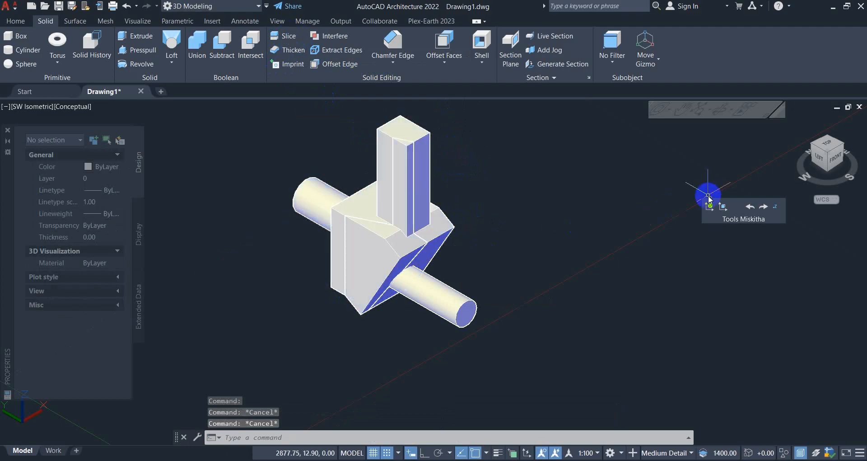
scroll(467, 261, "down", 1)
scroll(404, 268, "up", 3)
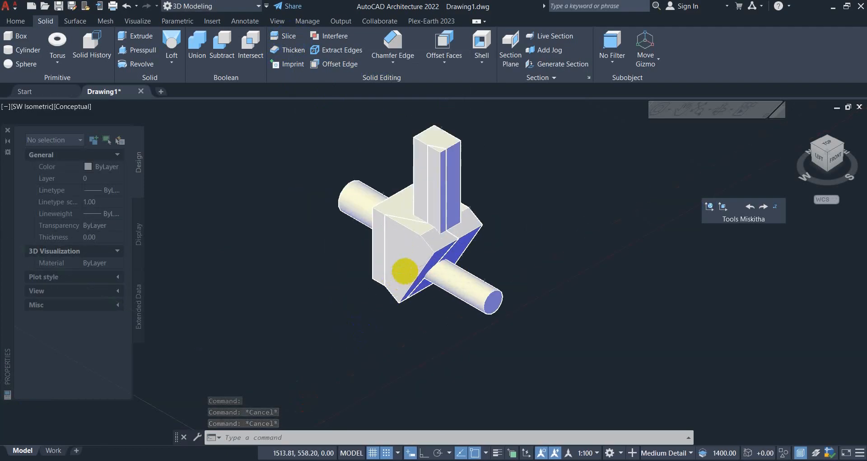
left_click(422, 250)
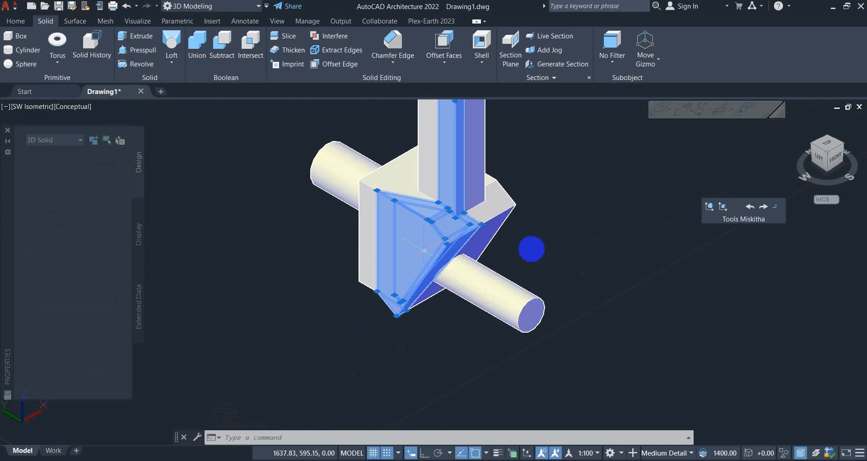
middle_click_drag(531, 248, 464, 295)
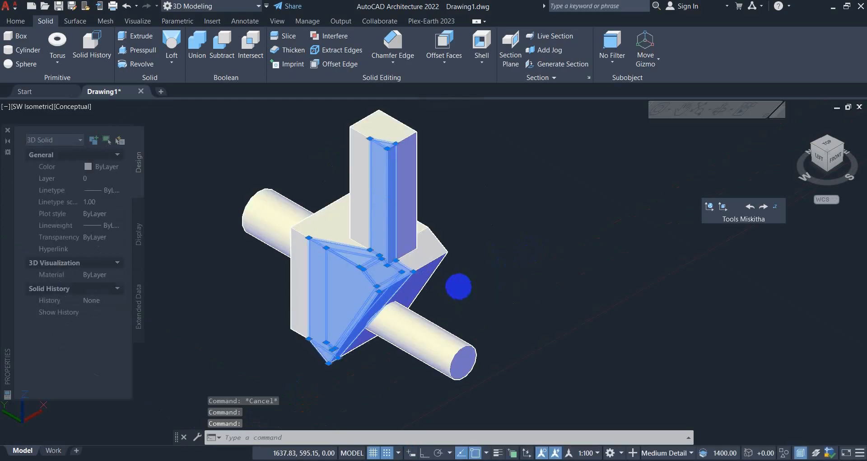
key("Delete")
left_click(419, 289)
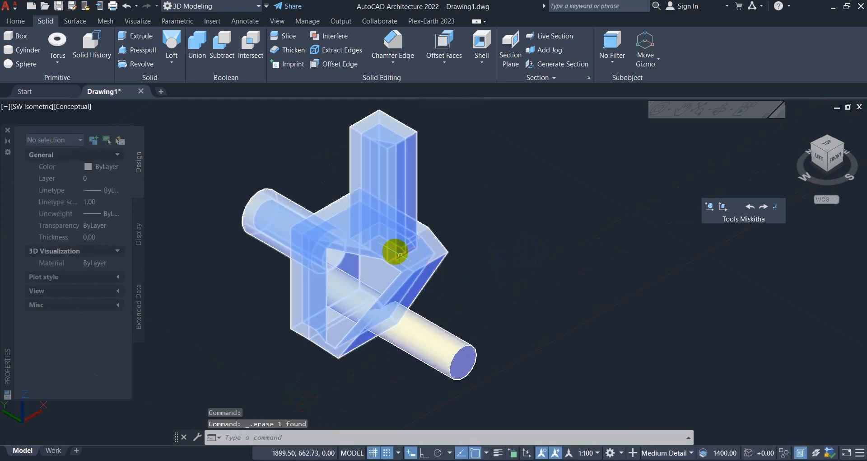
key("Escape")
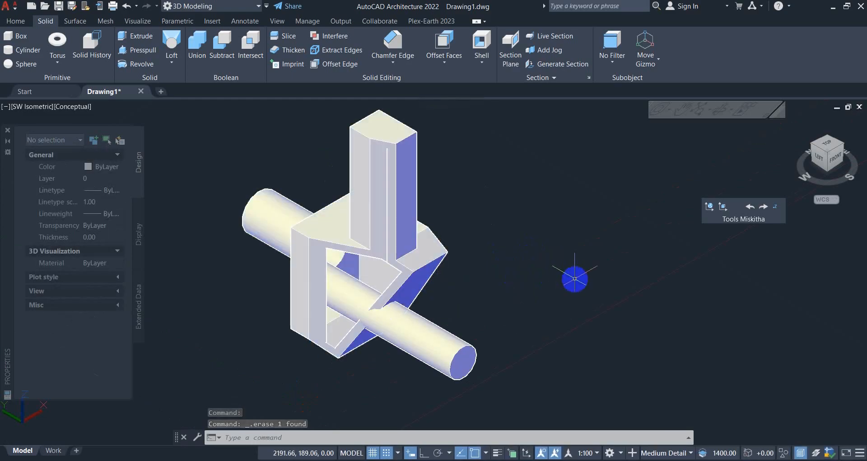
type("u")
key("Return")
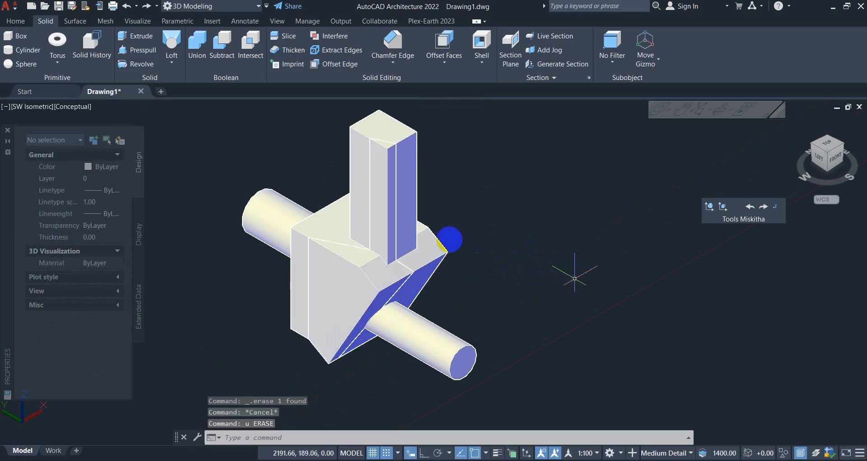
Step: Inspect the rear piece of the sliced block in the Object Viewer by orbiting around its cut face and cavity, and close the viewer
left_click(441, 256)
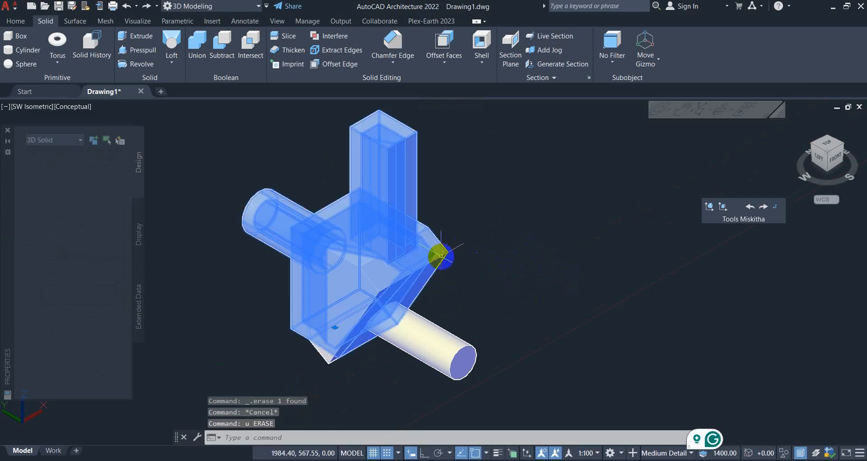
right_click(463, 228)
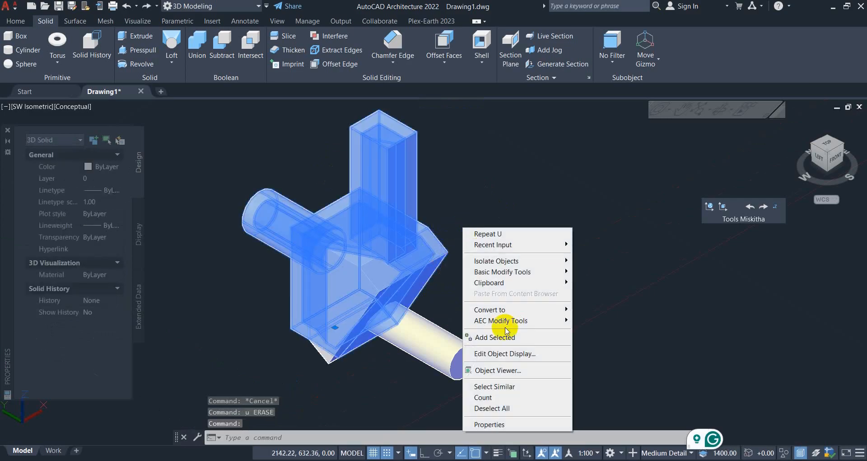
left_click(504, 371)
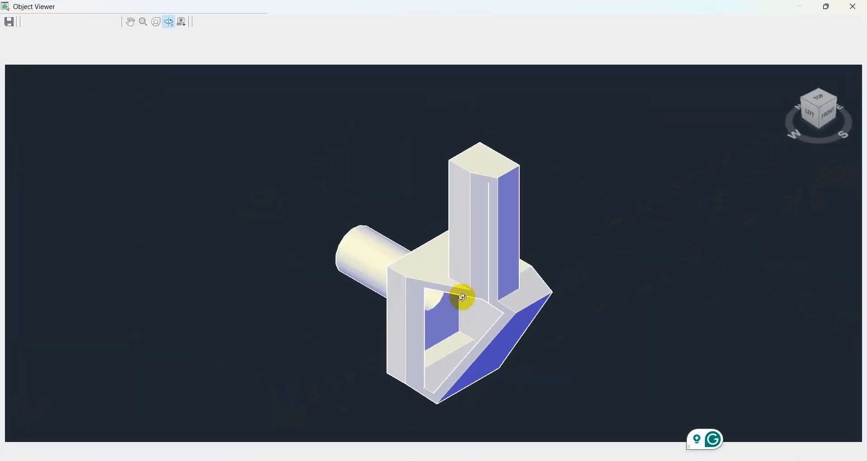
left_click_drag(463, 297, 431, 317)
left_click_drag(475, 346, 519, 264)
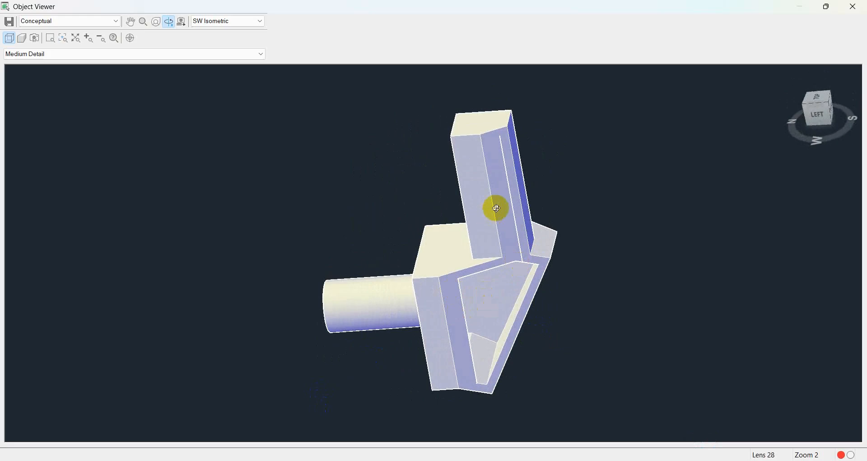
left_click_drag(459, 335, 510, 281)
left_click_drag(547, 321, 518, 207)
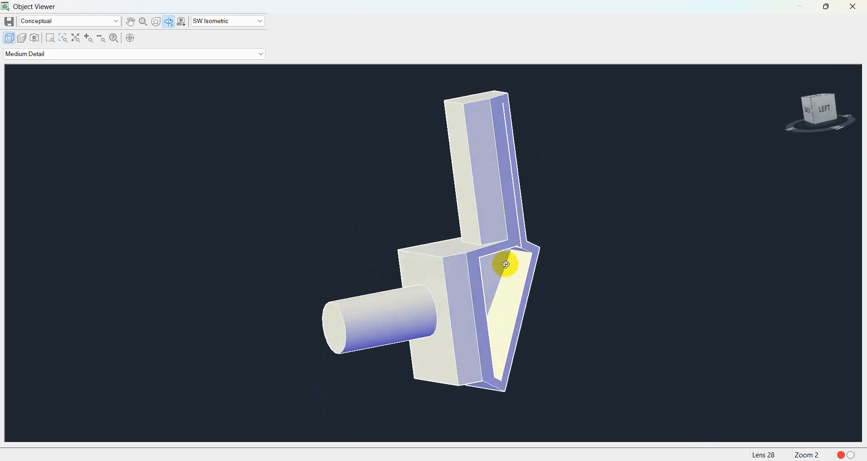
left_click_drag(507, 265, 426, 202)
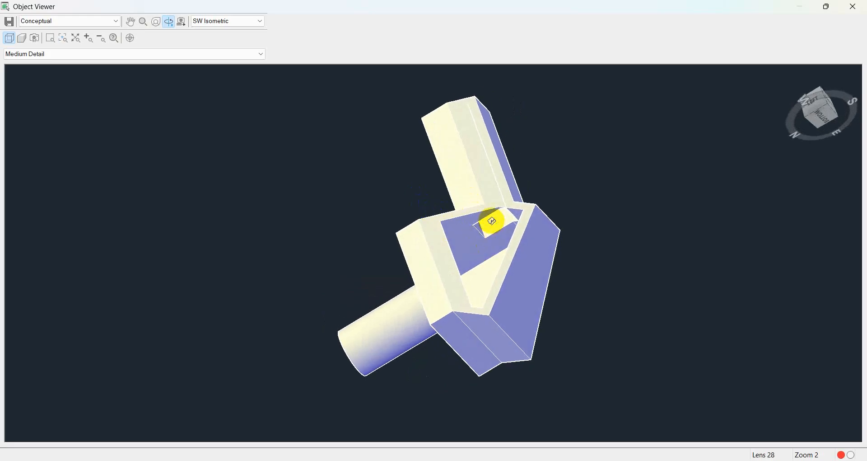
right_click(375, 210)
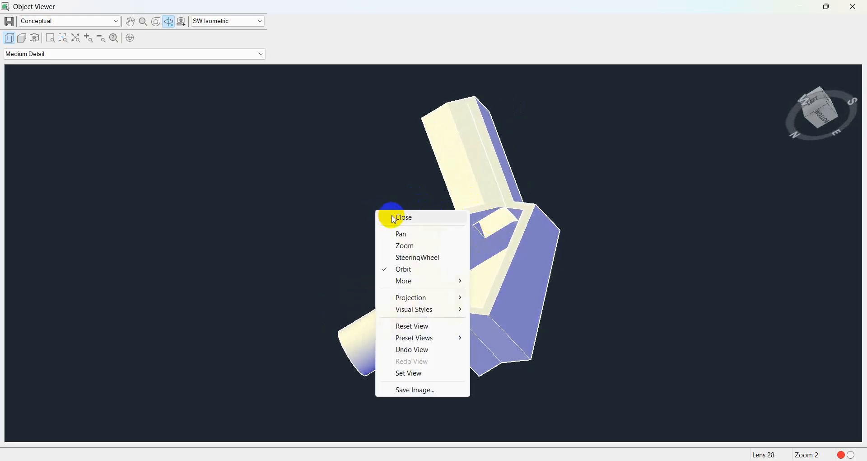
left_click(391, 218)
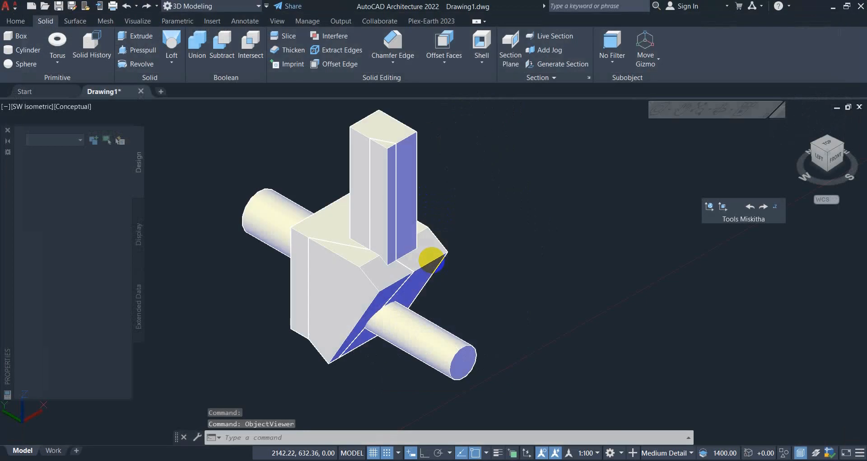
Step: Undo the slice to rejoin the two pieces of the block solid
left_click(432, 259)
type("u")
key("Return")
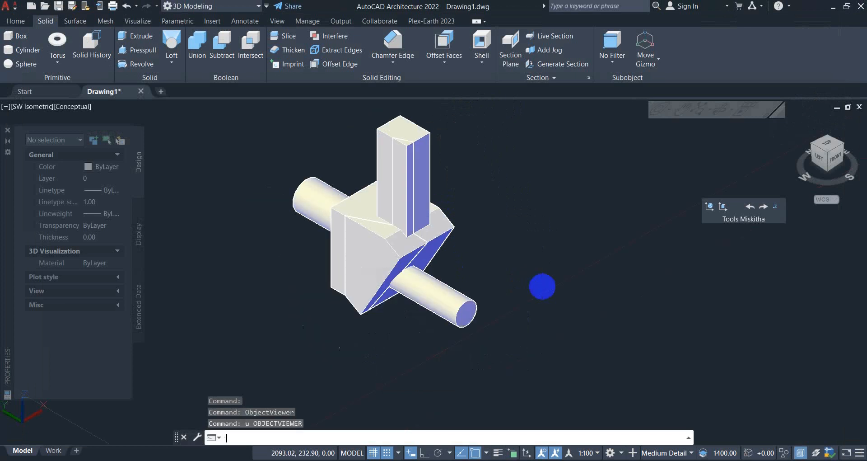
key("Return")
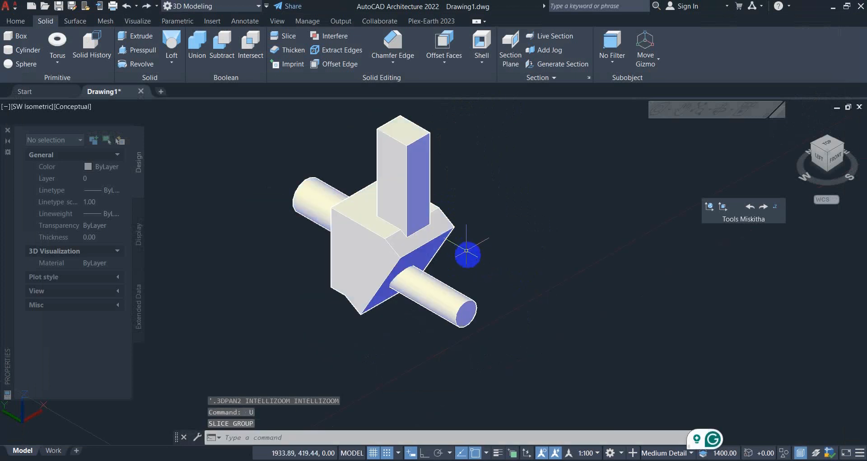
middle_click_drag(486, 256, 466, 288)
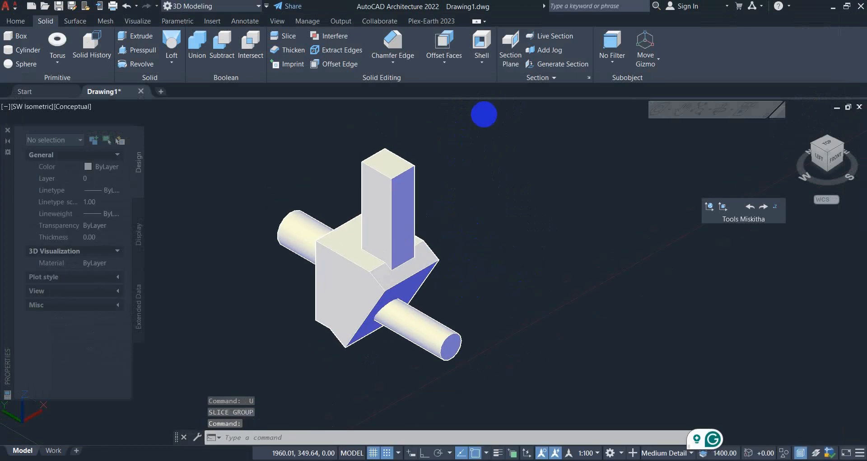
left_click(491, 43)
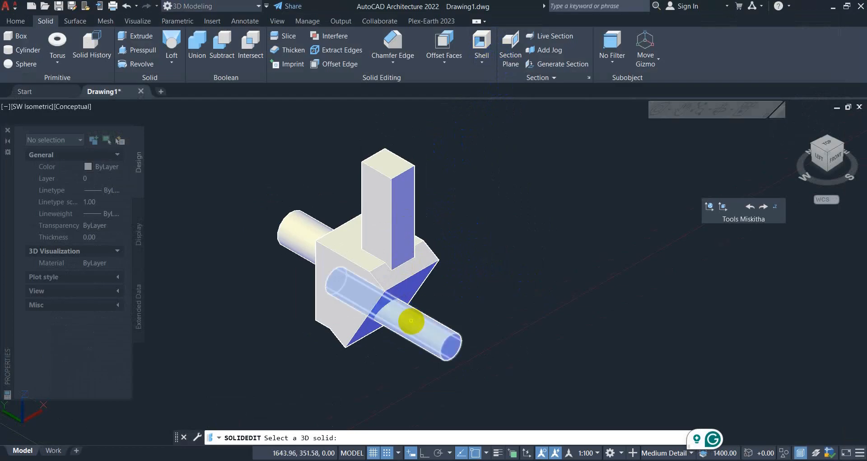
left_click(422, 266)
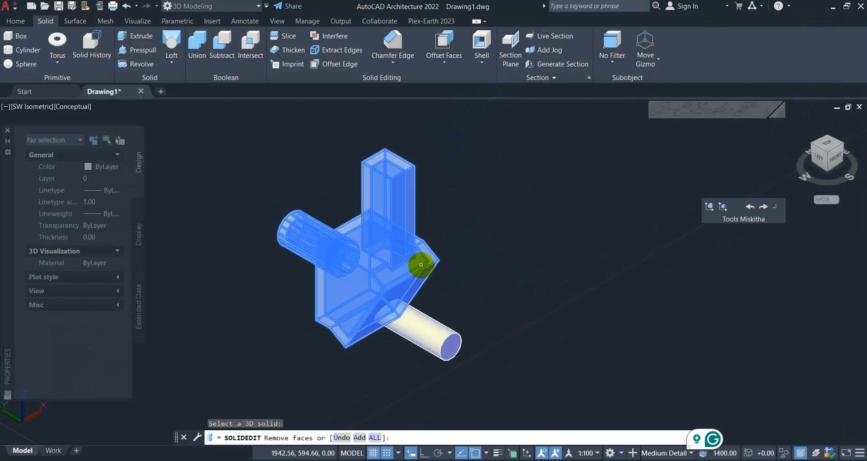
key("Escape")
key("Escape")
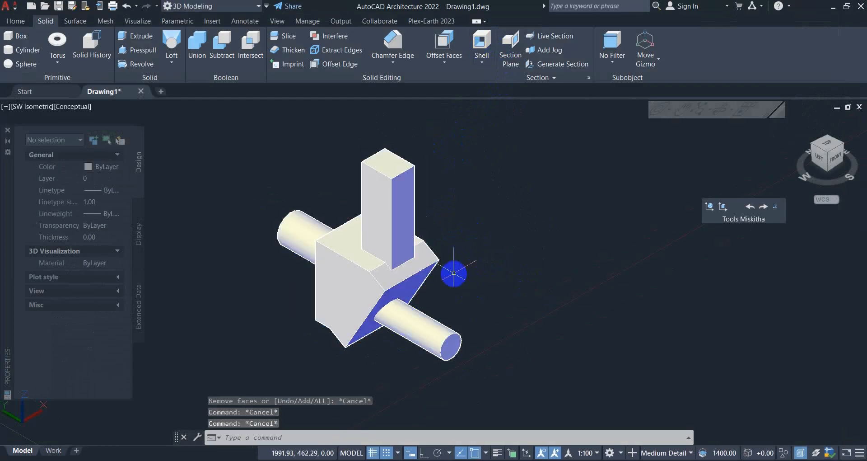
Step: Undo the earlier shell of the block solid, and select the block to check its interior before clearing the selection
key("ctrl+z")
key("ctrl+z")
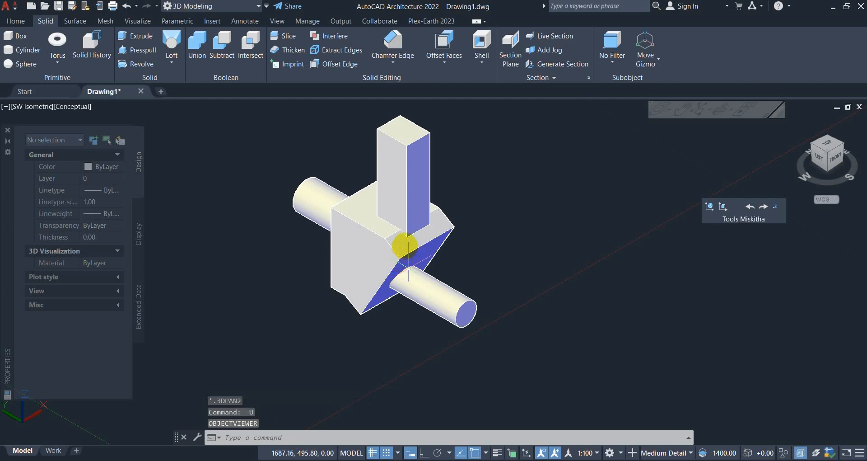
left_click(405, 241)
key("ctrl+z")
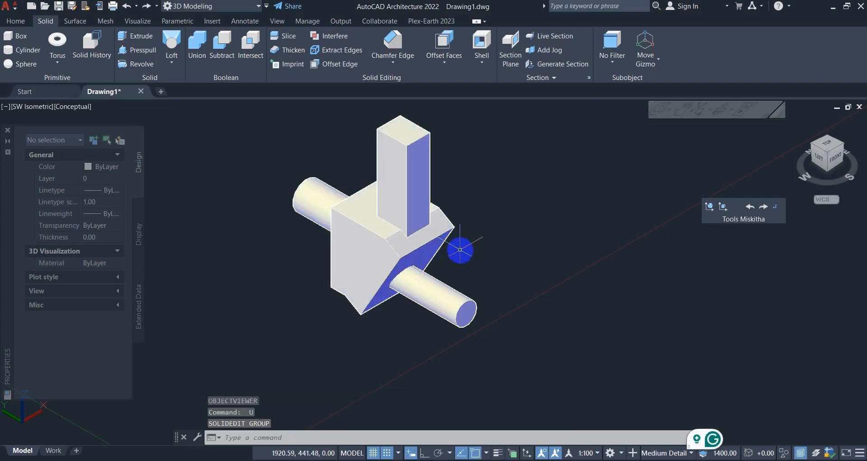
key("ctrl+z")
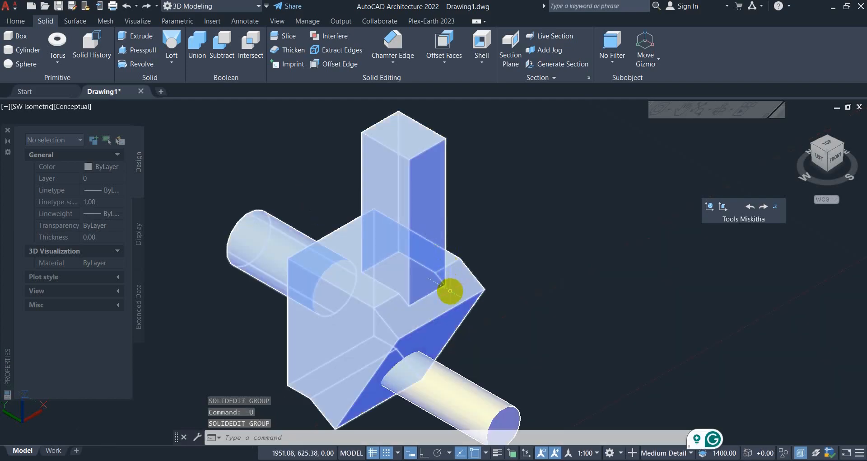
left_click(449, 291)
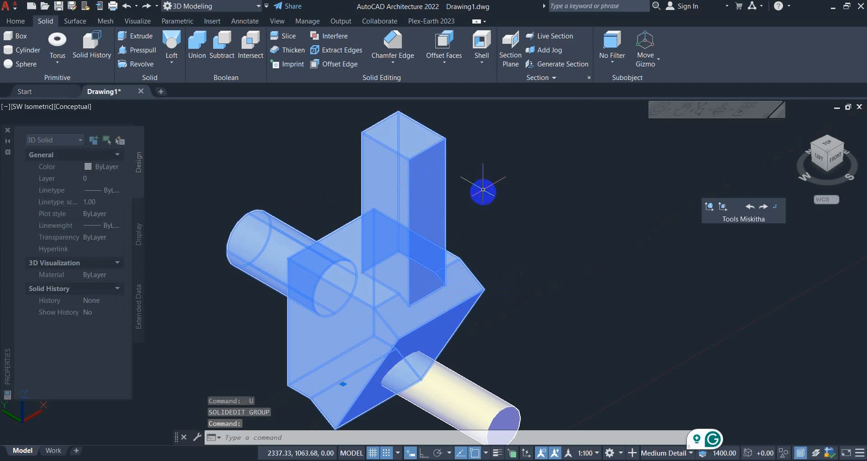
scroll(493, 294, "down", 2)
middle_click_drag(493, 294, 473, 277, "shift")
key("Escape")
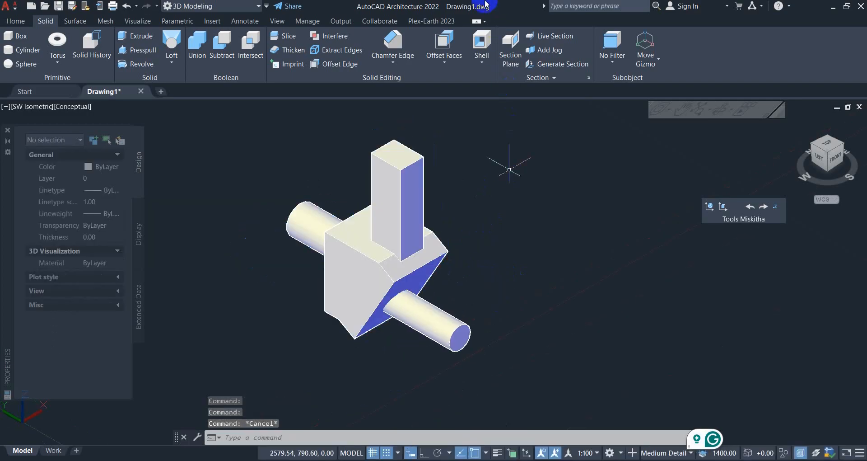
key("Escape")
Step: Shell the block solid with an offset distance of 25, removing the post's top face and the slanted face around the front cylinder
left_click(480, 42)
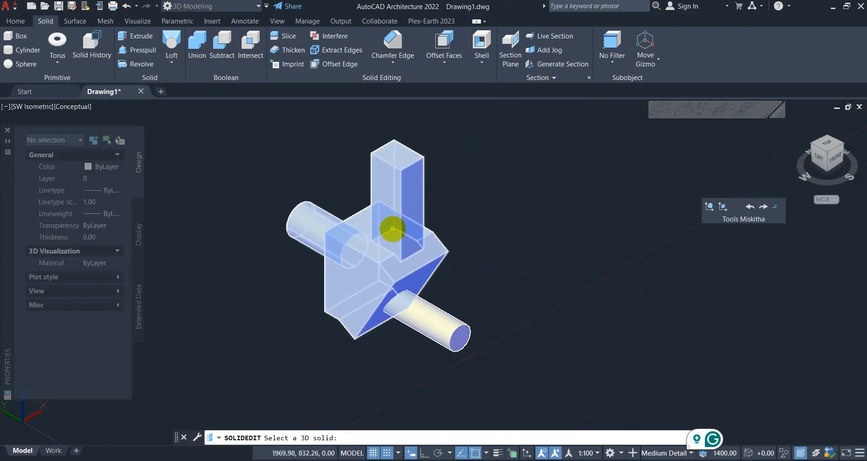
left_click(393, 228)
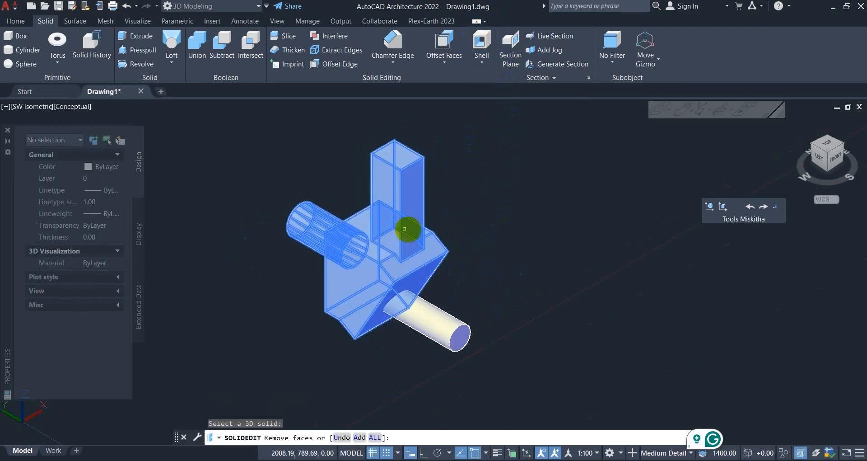
left_click(417, 306)
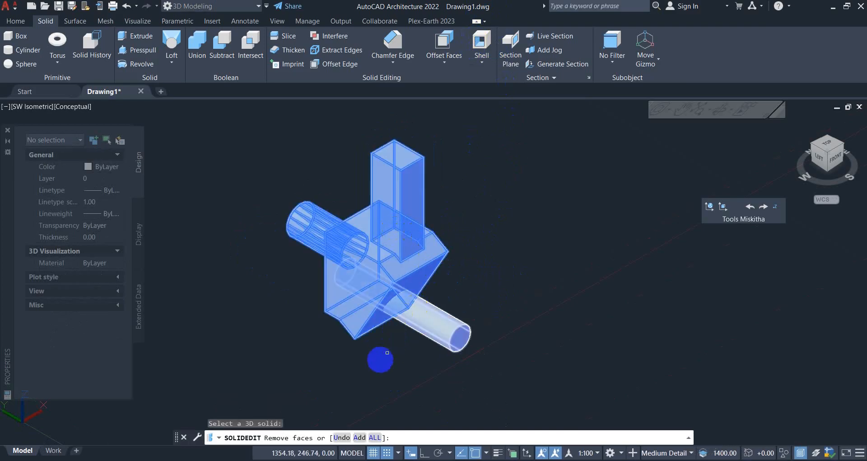
left_click(430, 343)
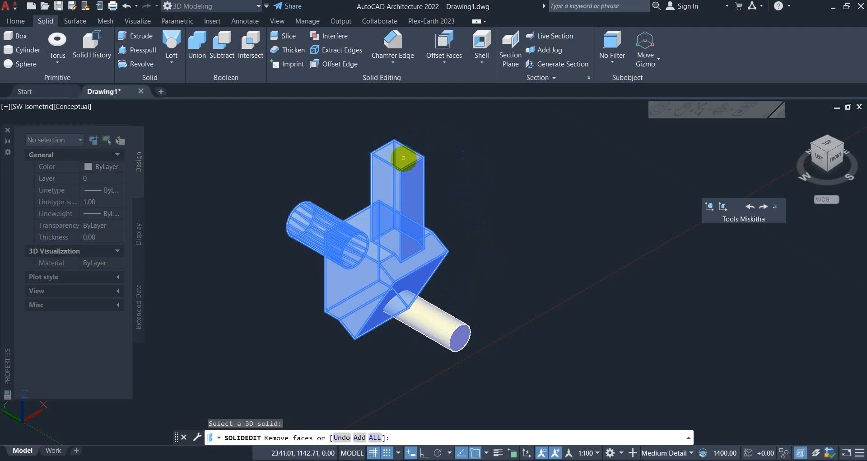
left_click(403, 158)
left_click(420, 278)
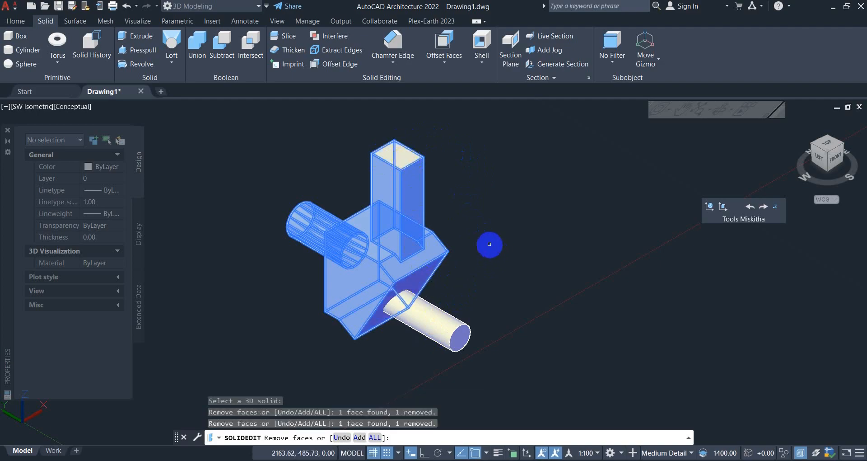
right_click(489, 244)
left_click(518, 253)
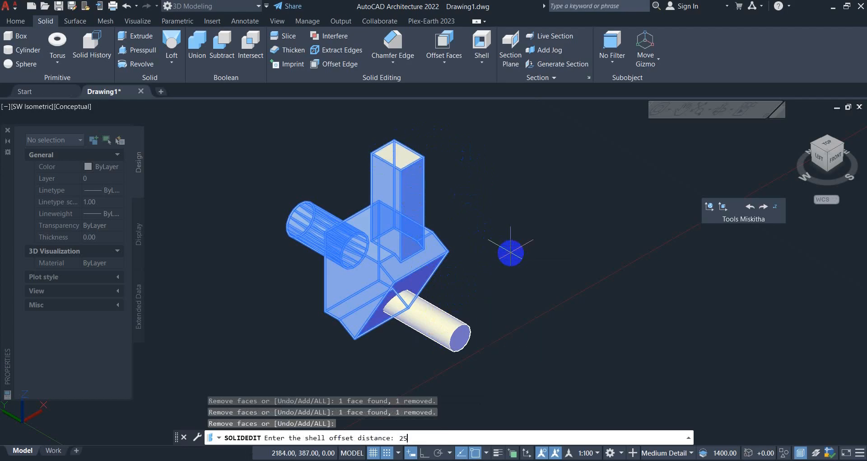
type("25")
key("Return")
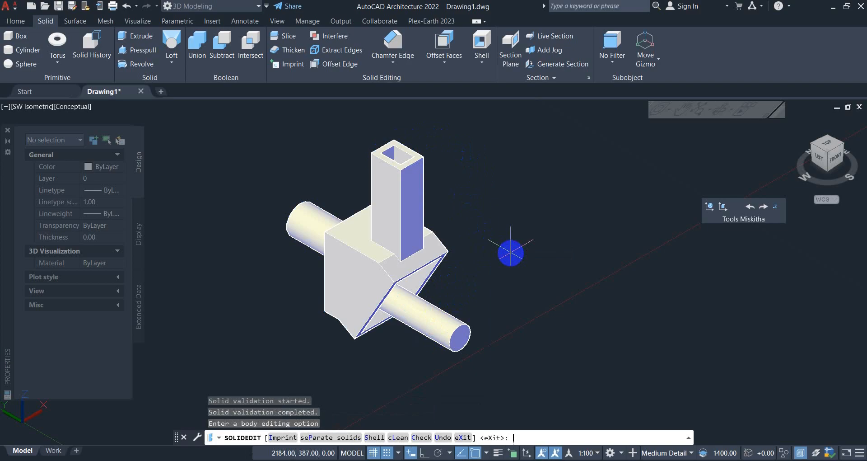
right_click(534, 259)
left_click(544, 269)
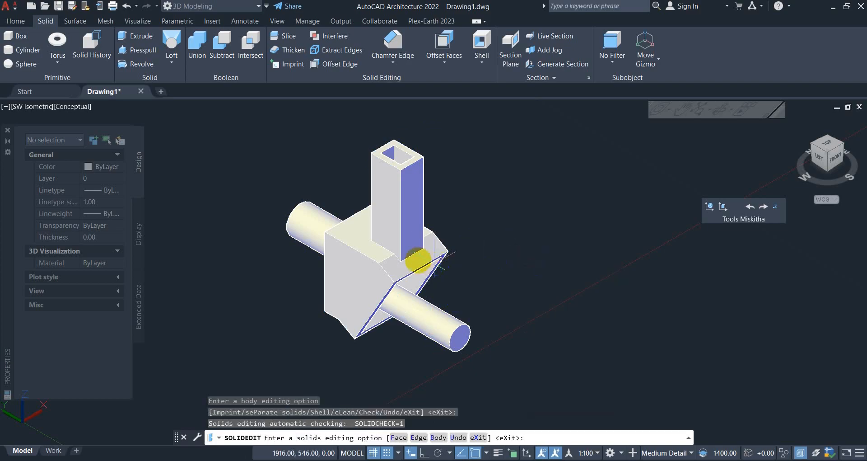
Step: Finish the shell command, inspect the shelled block's hollow interior and open faces in the Object Viewer by orbiting, and close the viewer
right_click(470, 251)
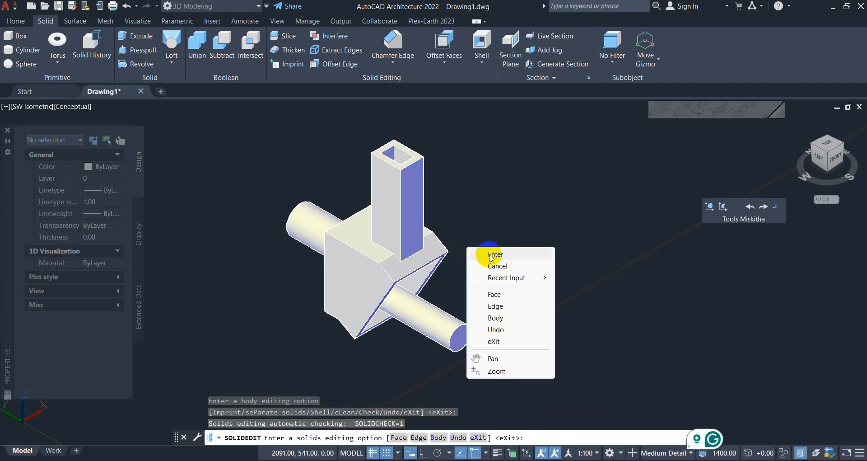
left_click(480, 260)
left_click(422, 261)
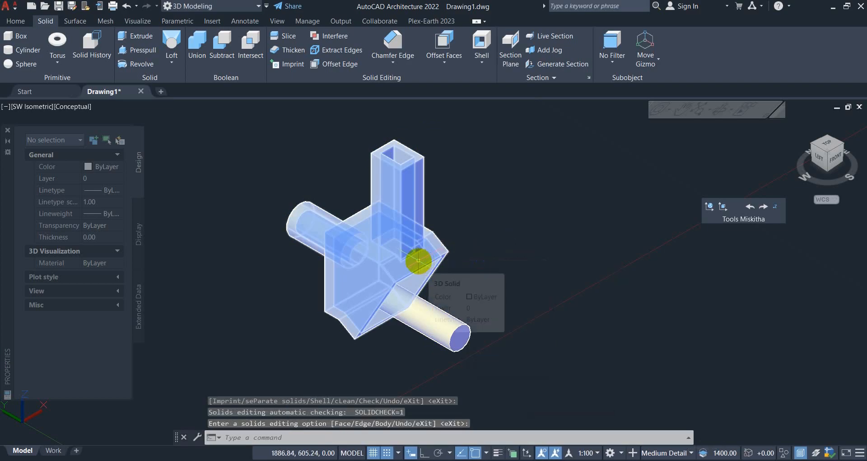
left_click(419, 254)
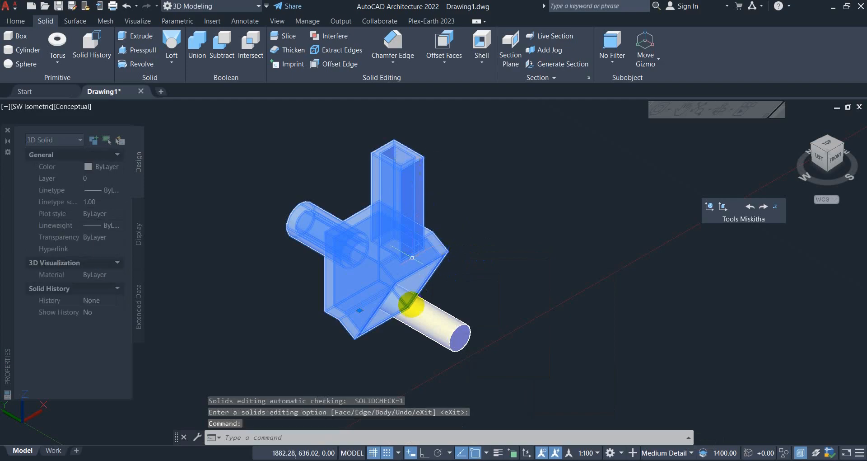
right_click(410, 296)
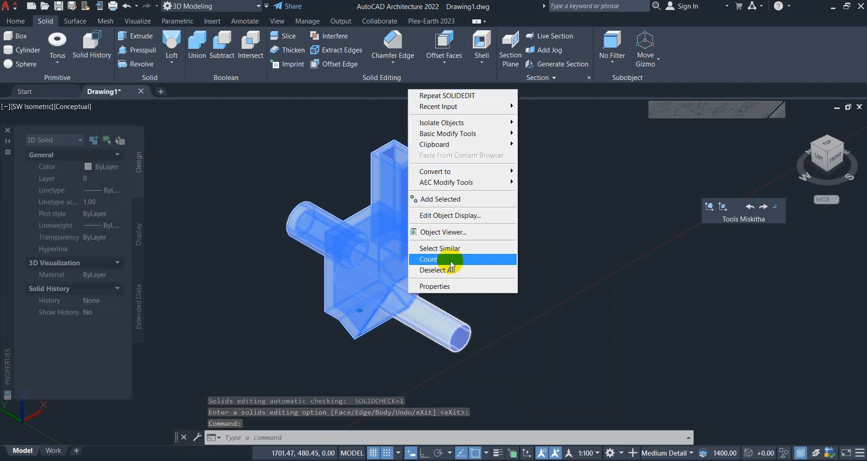
left_click(438, 270)
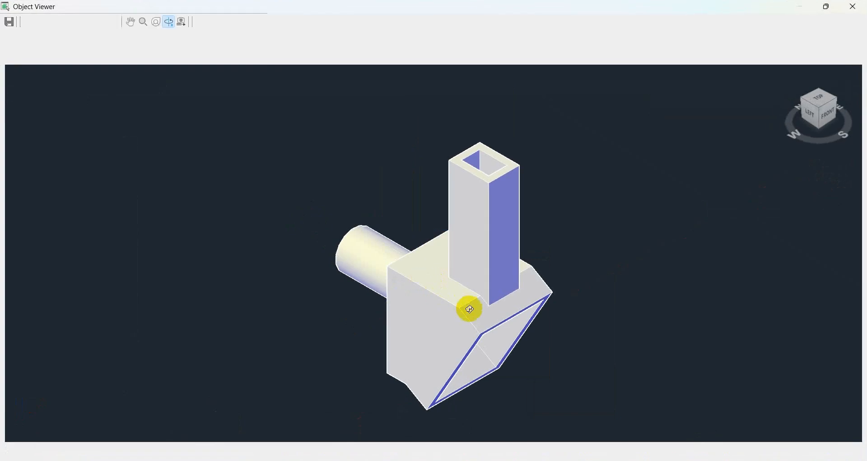
left_click_drag(469, 308, 420, 292)
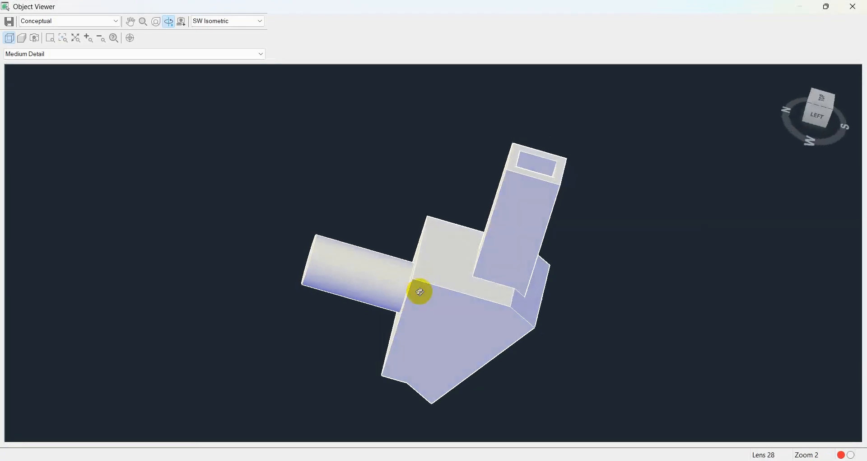
left_click_drag(525, 315, 545, 368)
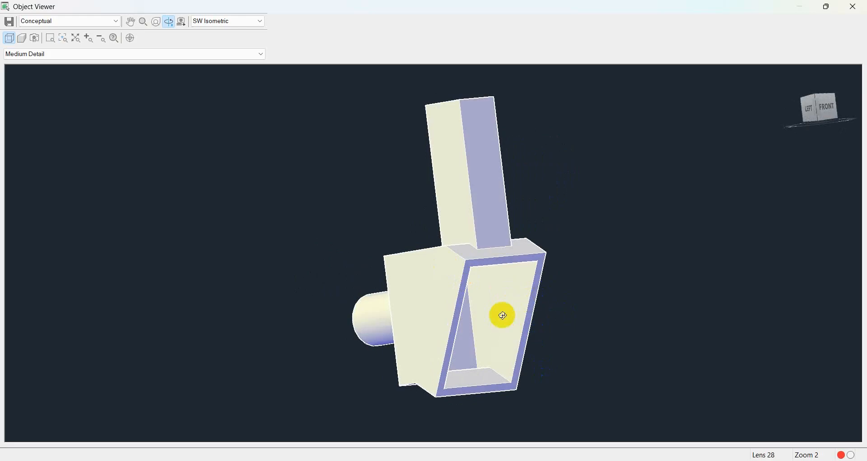
right_click(529, 244)
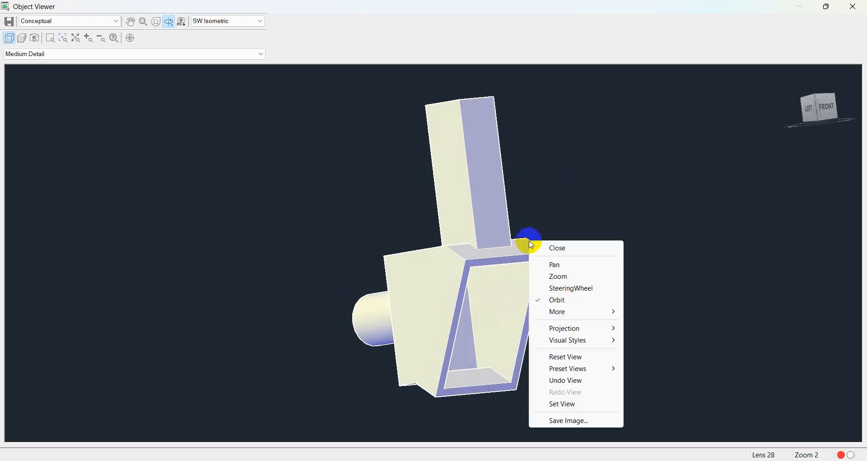
left_click(556, 248)
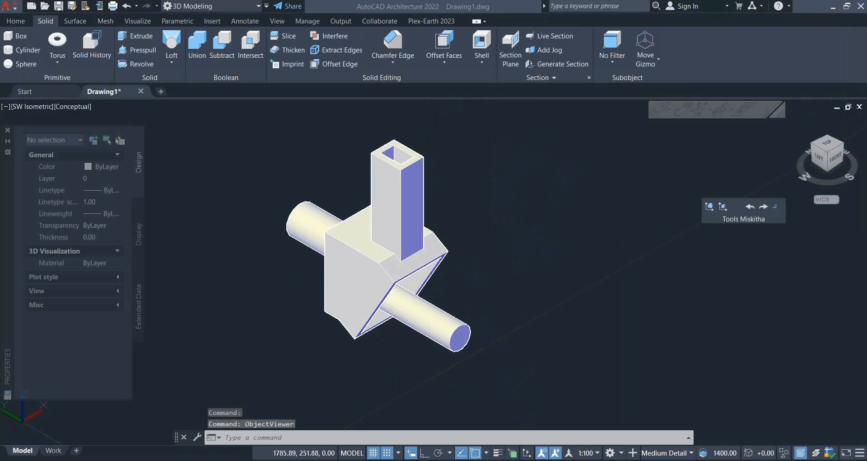
Step: Undo the shell of the block solid and the earlier face edit that widened the post
left_click(537, 291)
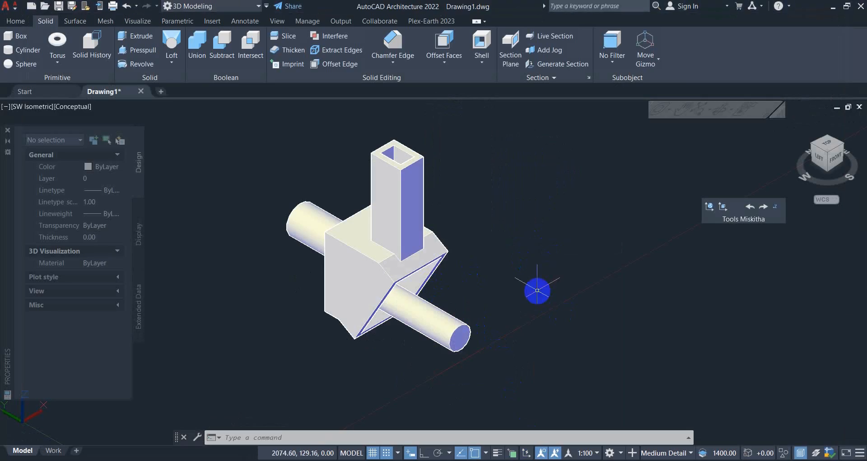
type("u")
key("Return")
type("u")
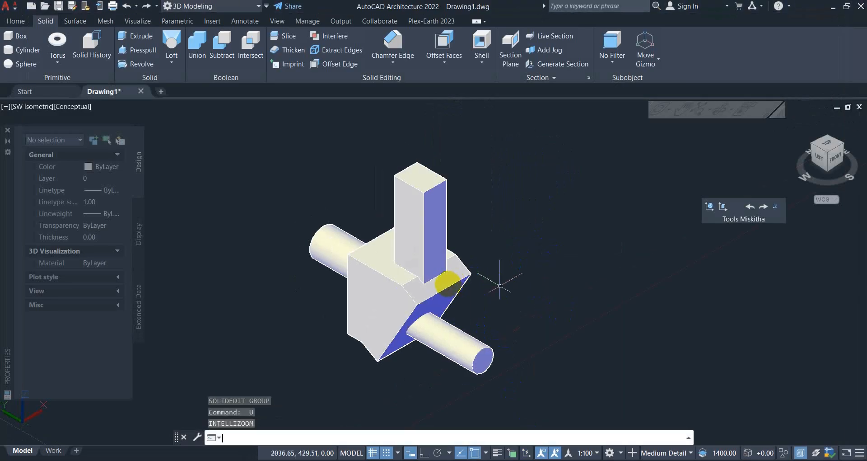
key("Return")
scroll(494, 284, "down", 2)
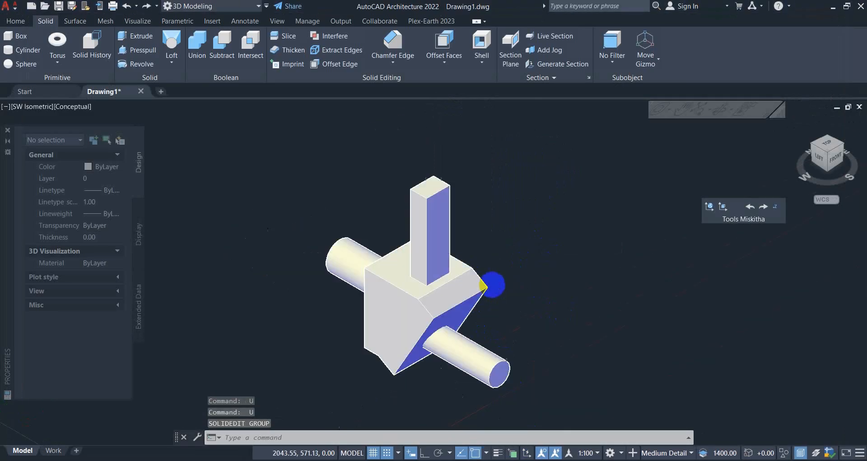
left_click(481, 63)
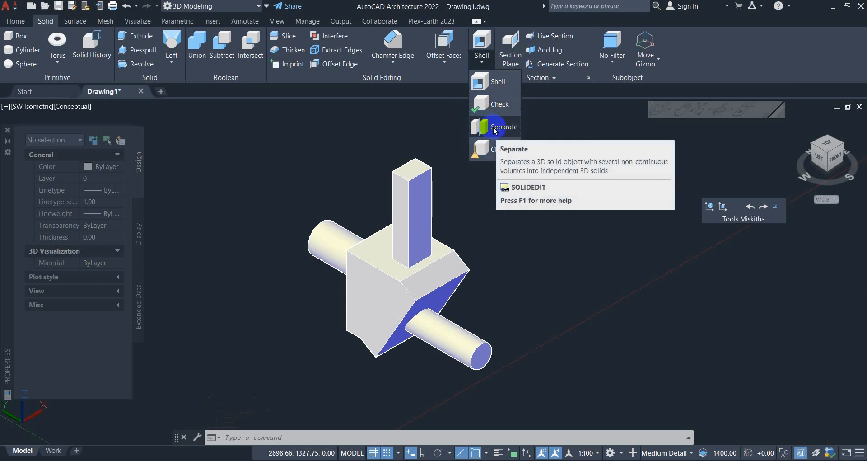
key("Escape")
key("Escape")
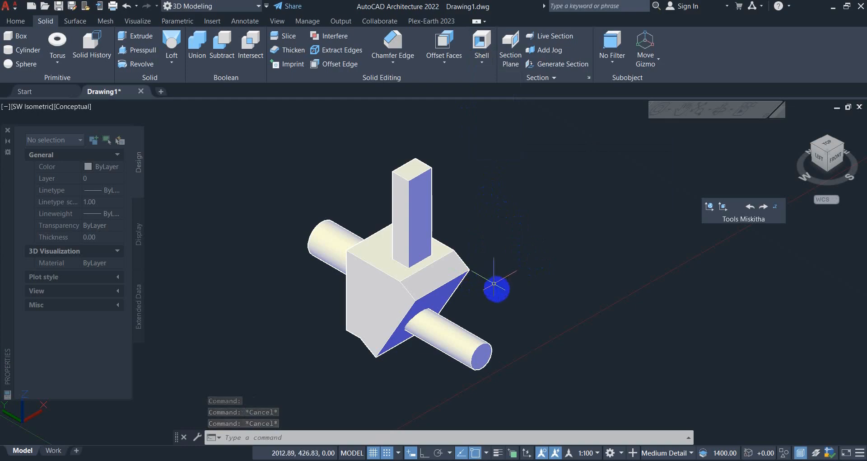
Step: Set the UCS to World and draw a rectangle on the ground plane beside the block solid
middle_click_drag(484, 290, 449, 286)
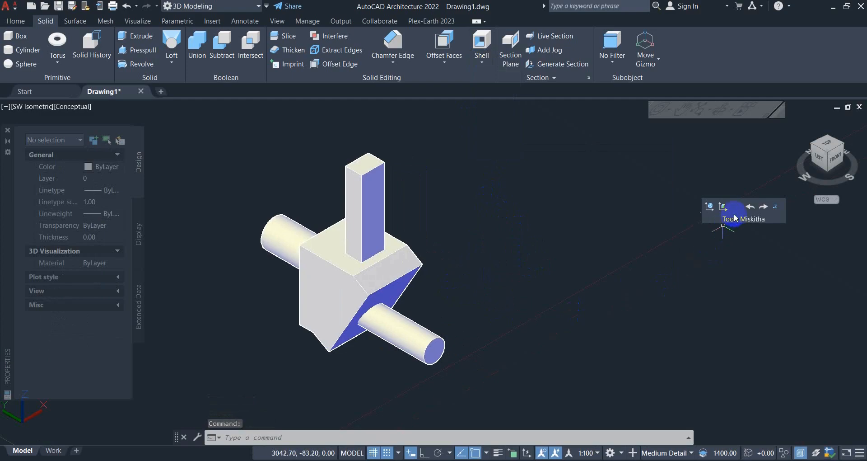
left_click(710, 206)
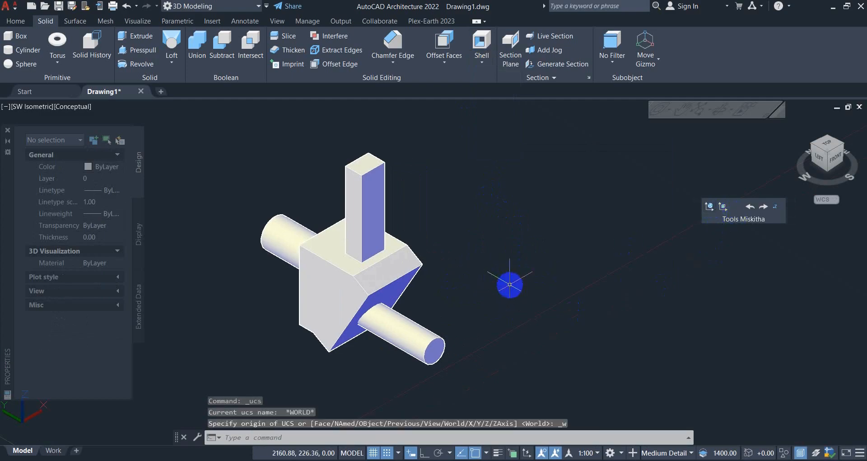
type("rec")
key("Return")
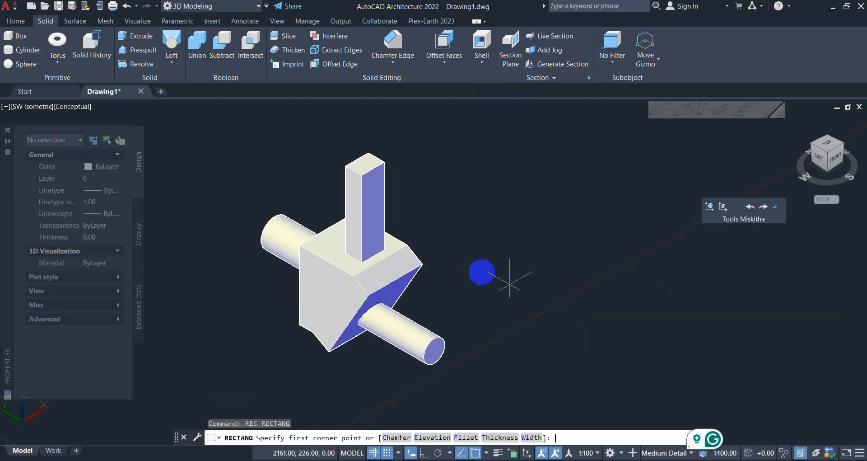
left_click(502, 258)
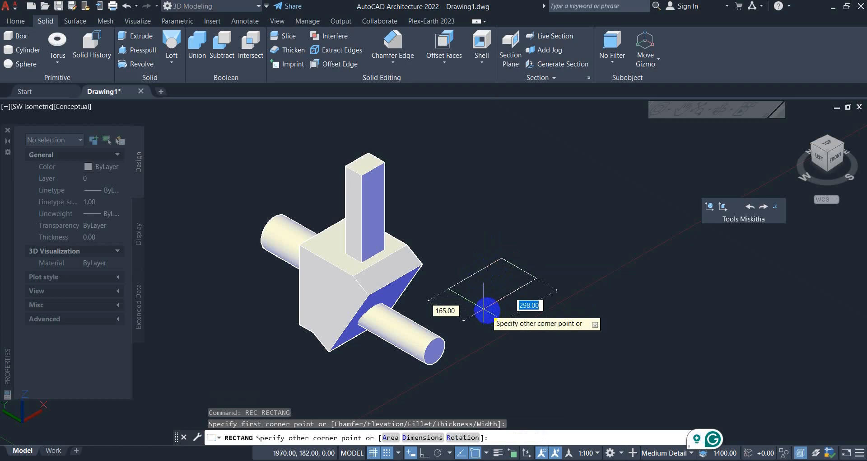
left_click(492, 312)
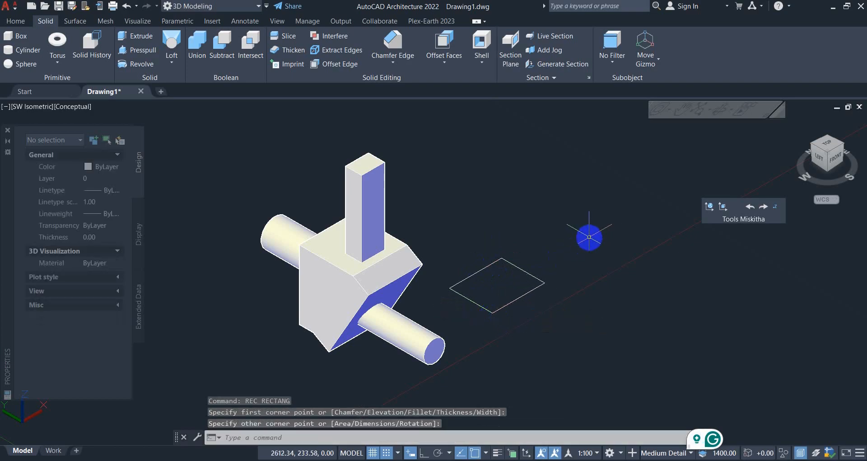
Step: Draw a circle on the ground plane beyond the rectangle, clear of its edges
type("ext")
key("Return")
type("c")
key("Return")
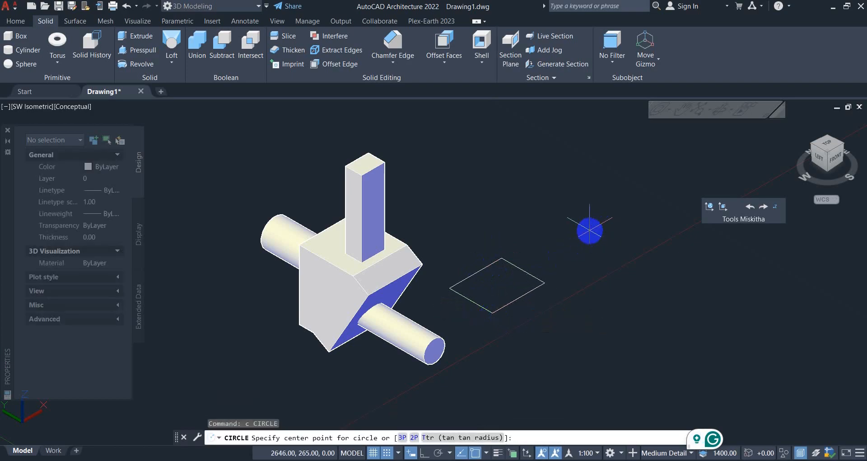
left_click(589, 230)
left_click(579, 250)
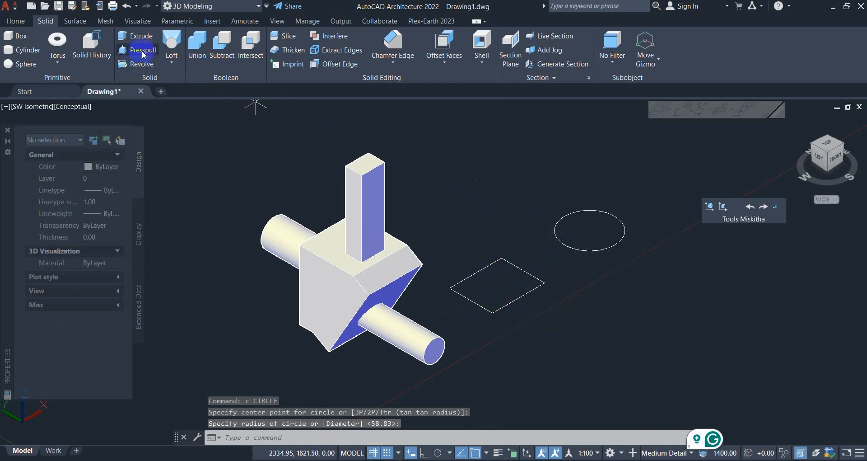
Step: Presspull the rectangle upward into a box and the circle upward into a shorter cylinder
key("ctrl+shift+e")
left_click(492, 262)
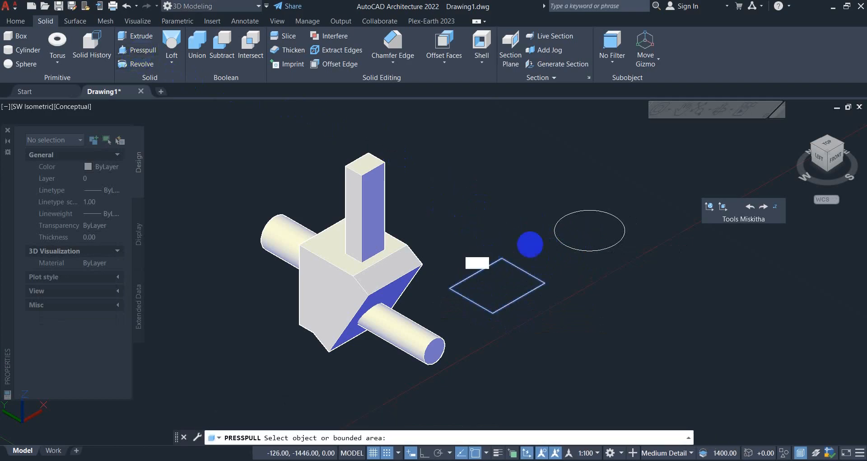
left_click(537, 218)
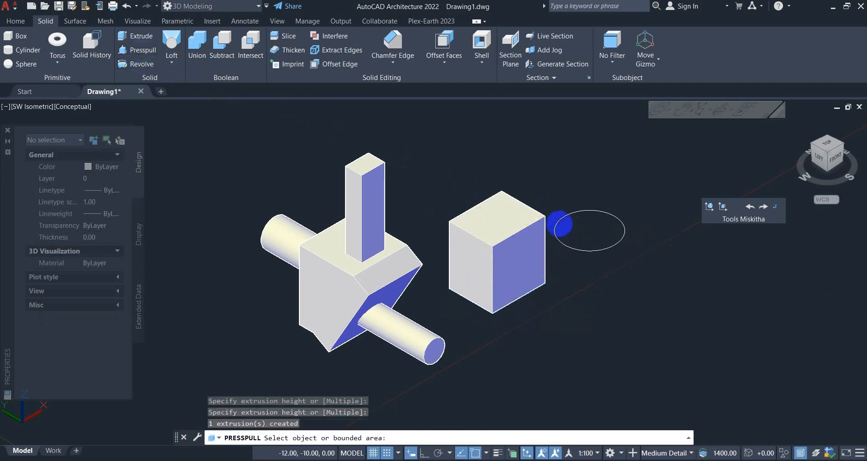
left_click(558, 223)
left_click(548, 191)
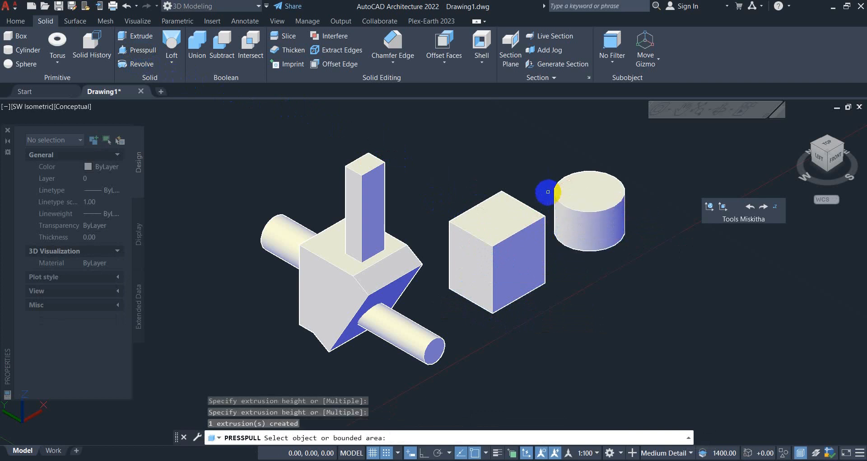
right_click(544, 185)
Step: Union the separate box and cylinder into one solid, and select it to check that both volumes belong together
left_click(561, 194)
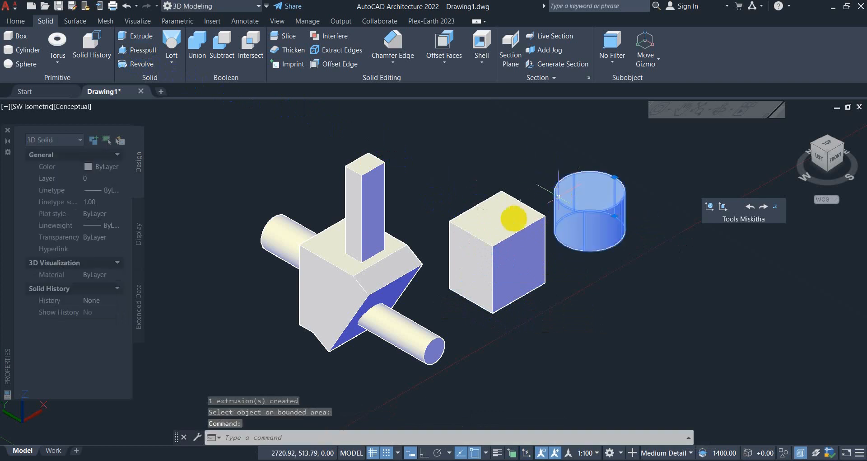
left_click(506, 222)
key("Escape")
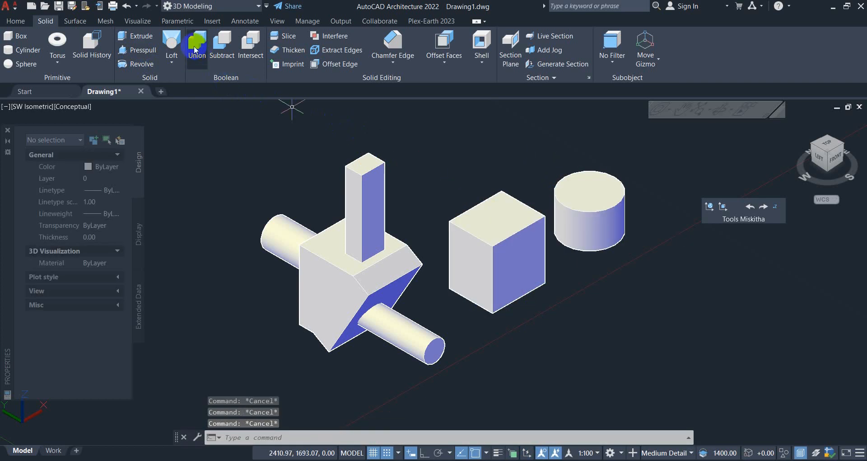
left_click(196, 48)
left_click(570, 223)
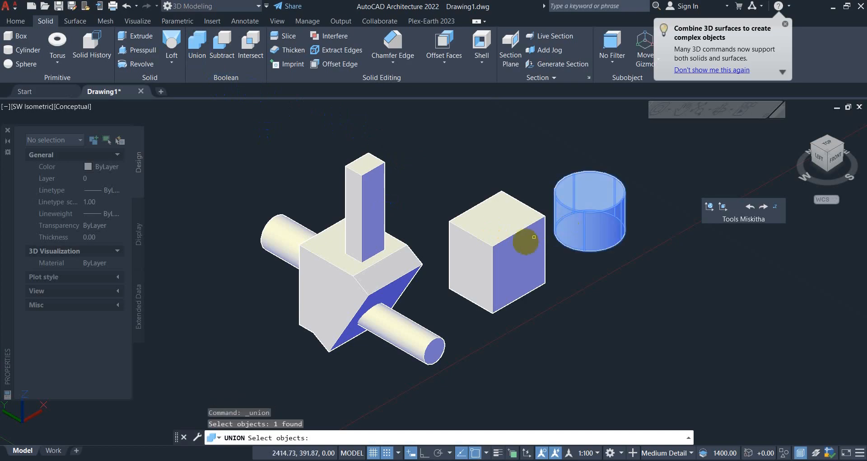
left_click(524, 196)
key("Return")
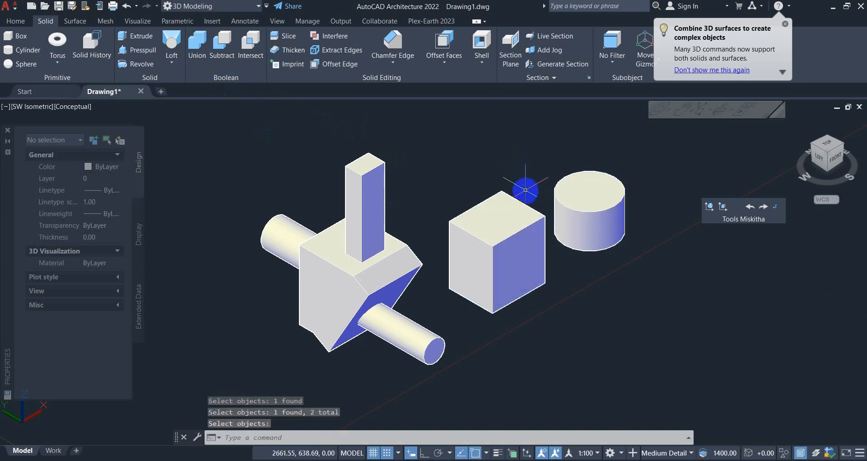
left_click(508, 216)
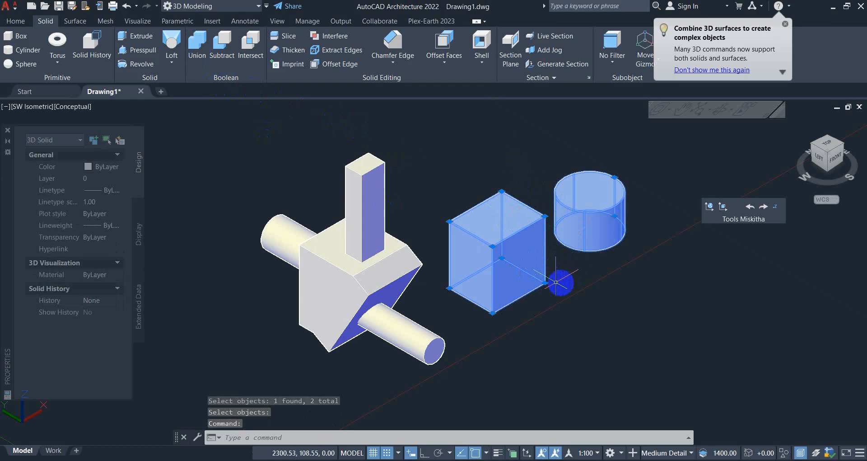
key("Escape")
key("Escape")
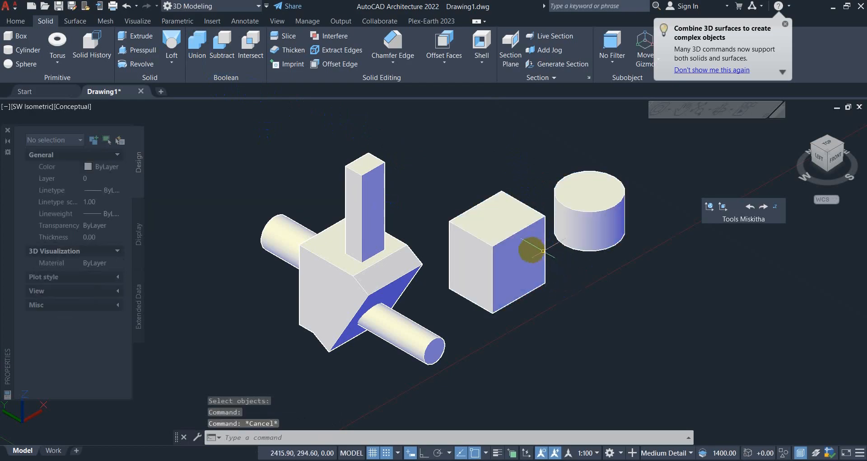
left_click(538, 251)
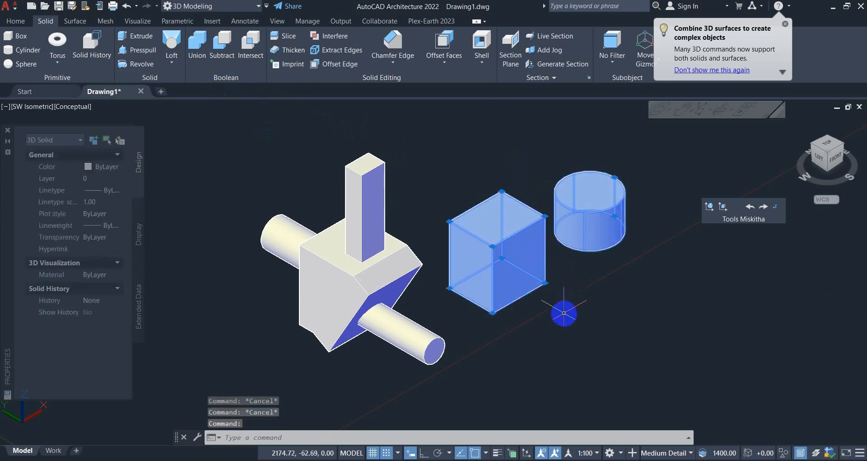
type("m")
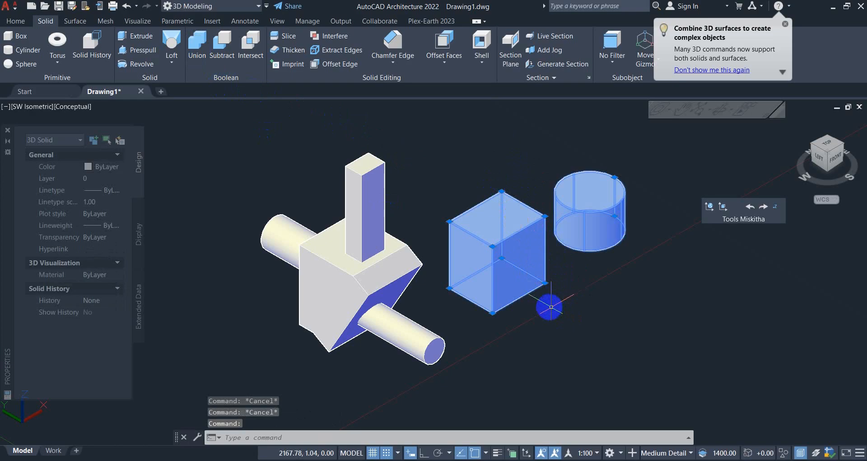
key("Return")
left_click(544, 301)
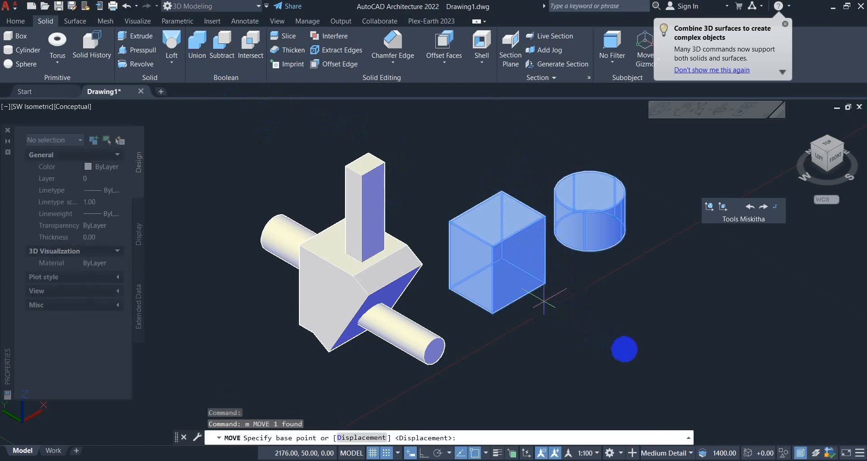
key("Escape")
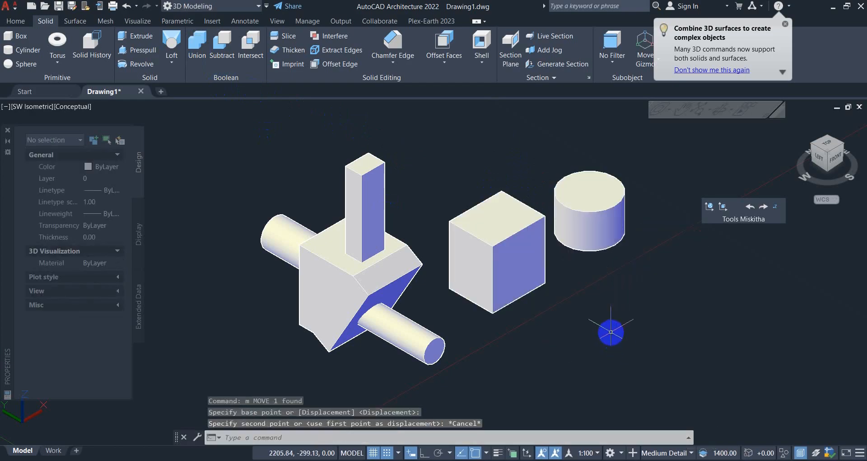
key("Escape")
key("Escape")
key("Escape")
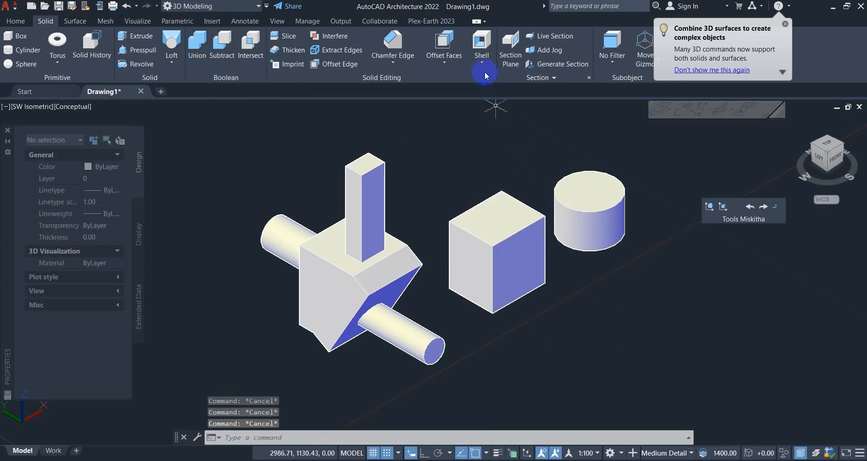
Step: Separate the unioned box and cylinder into independent 3D solids with the Separate tool, and end the solid editing command
left_click(481, 64)
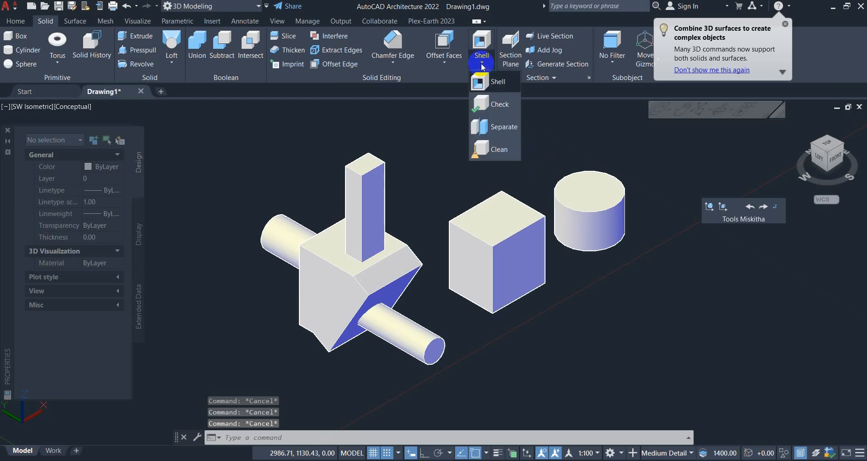
left_click(487, 131)
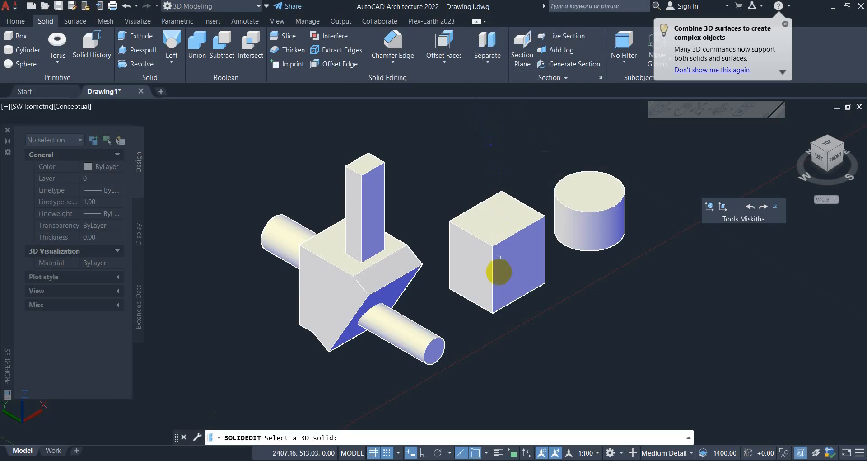
left_click(521, 267)
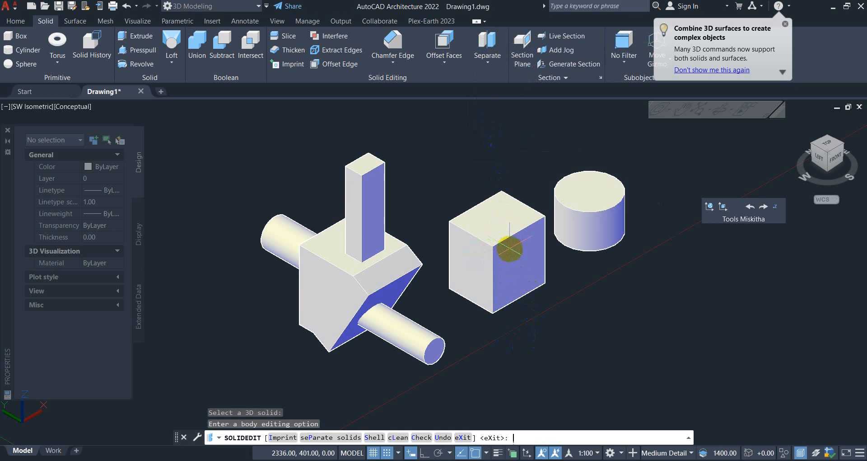
key("Return")
key("Return")
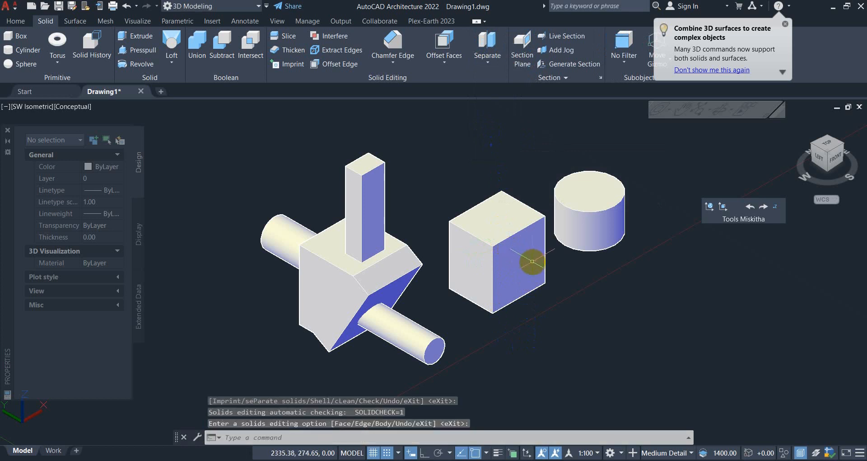
Step: Select the box and the cylinder one after the other to check that they are independent solids, and dismiss the 3D surfaces tip
left_click(534, 262)
left_click(596, 228)
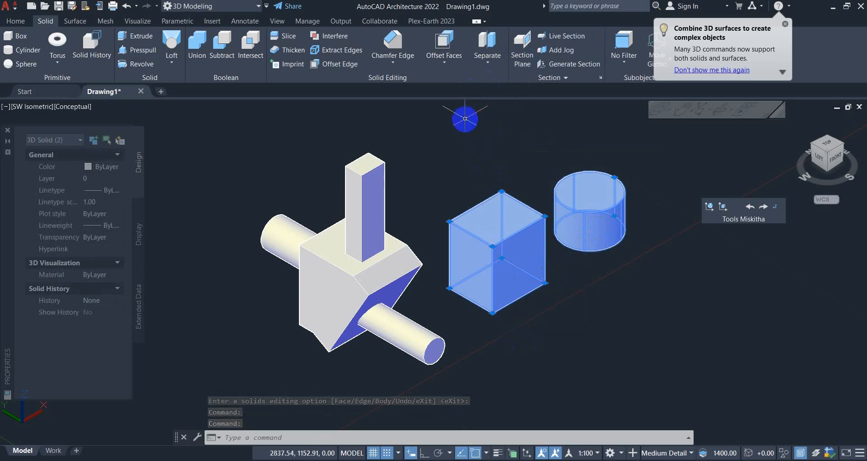
left_click(786, 24)
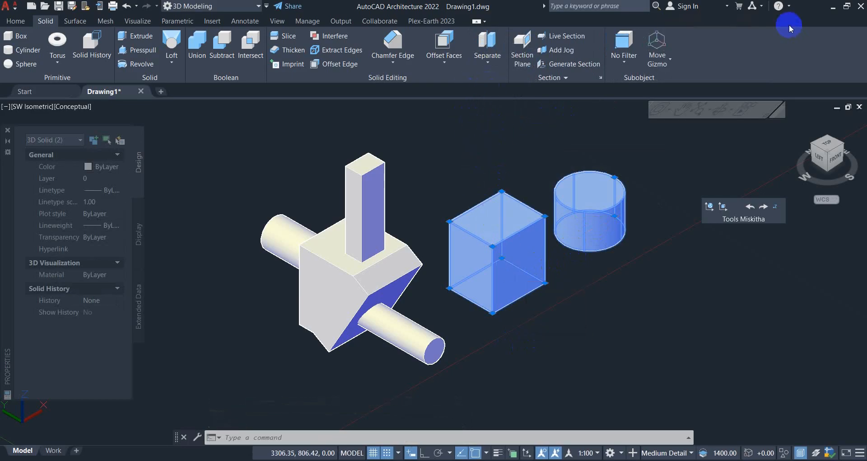